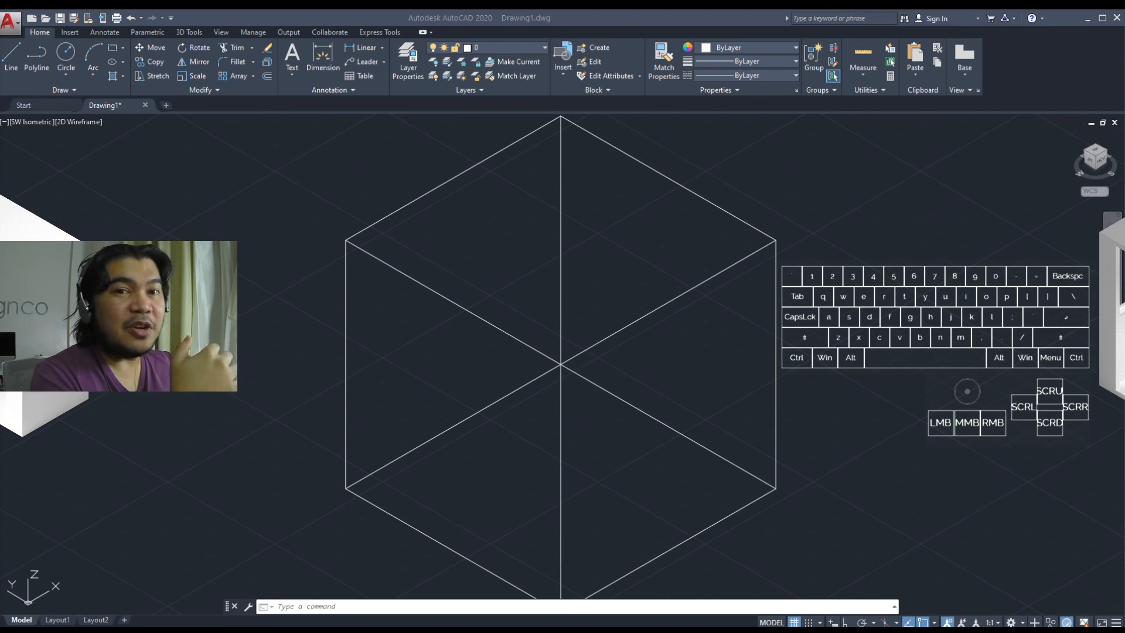
pyautogui.click(417, 488)
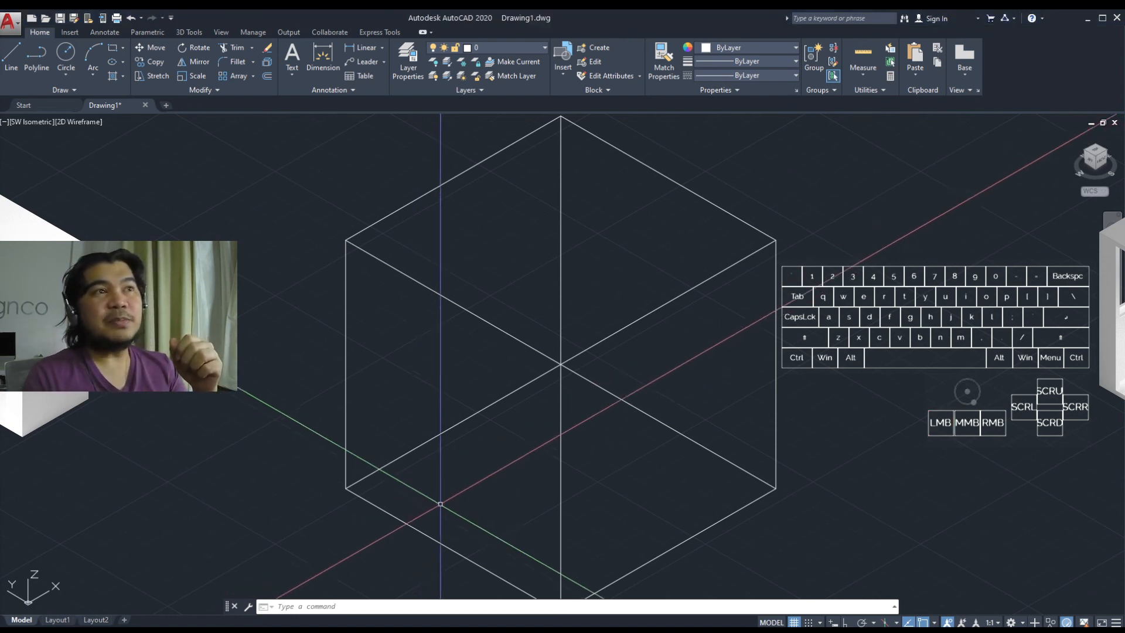
pyautogui.scroll(-2, 439, 505)
pyautogui.moveTo(440, 504); pyautogui.dragTo(579, 469, button='middle')
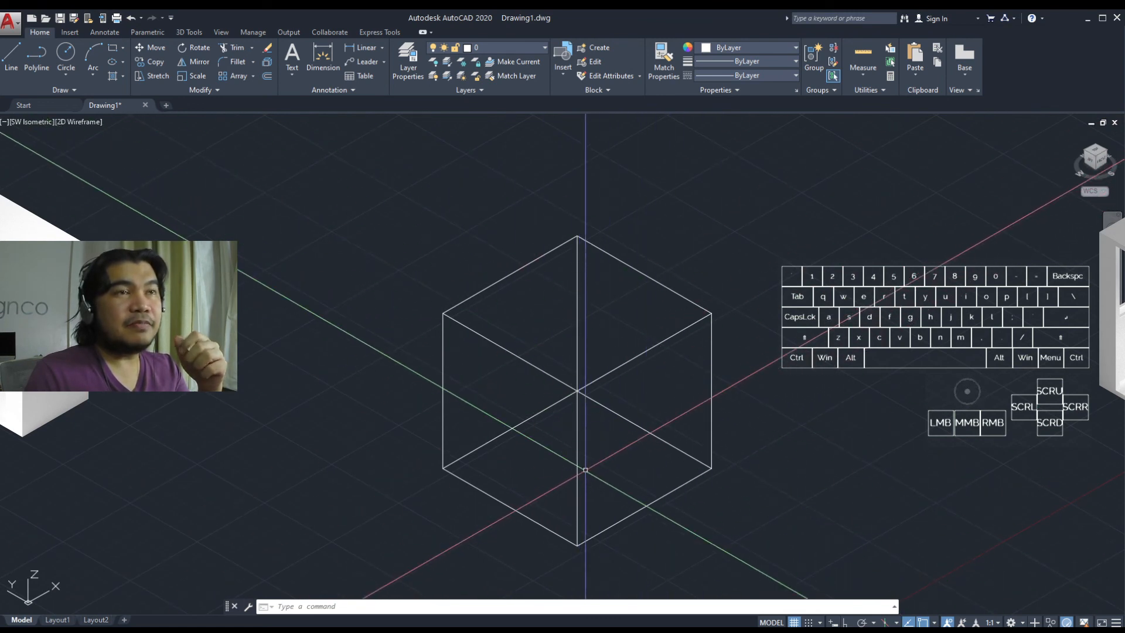
pyautogui.moveTo(589, 481); pyautogui.dragTo(522, 494, button='middle')
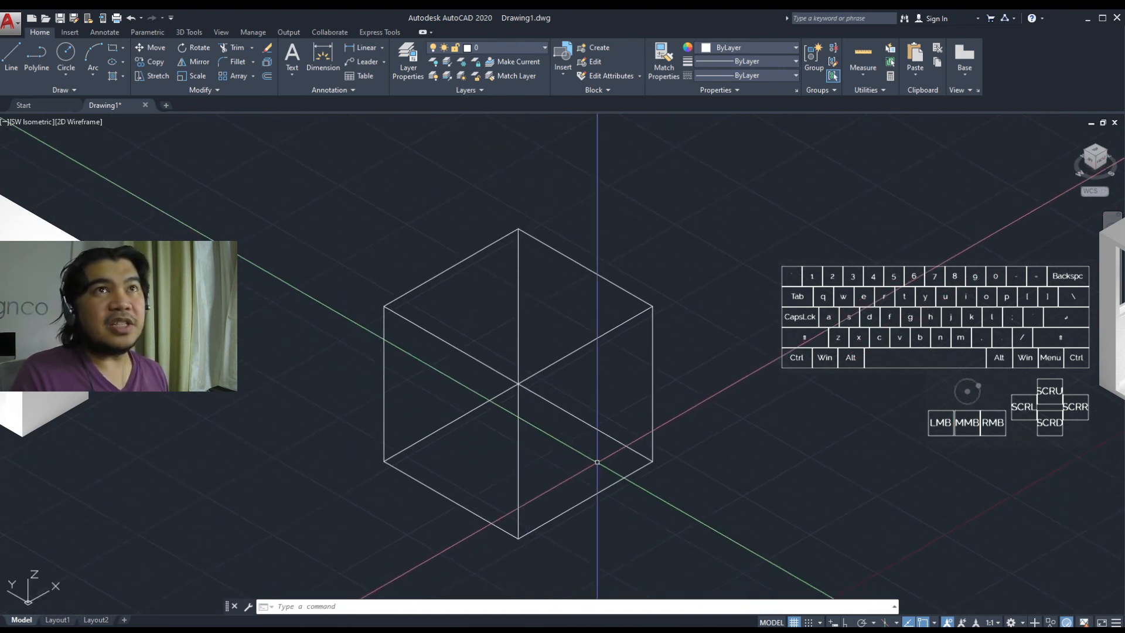
# Step: Enlarge the ViewCube through its settings
pyautogui.rightClick(1090, 169)
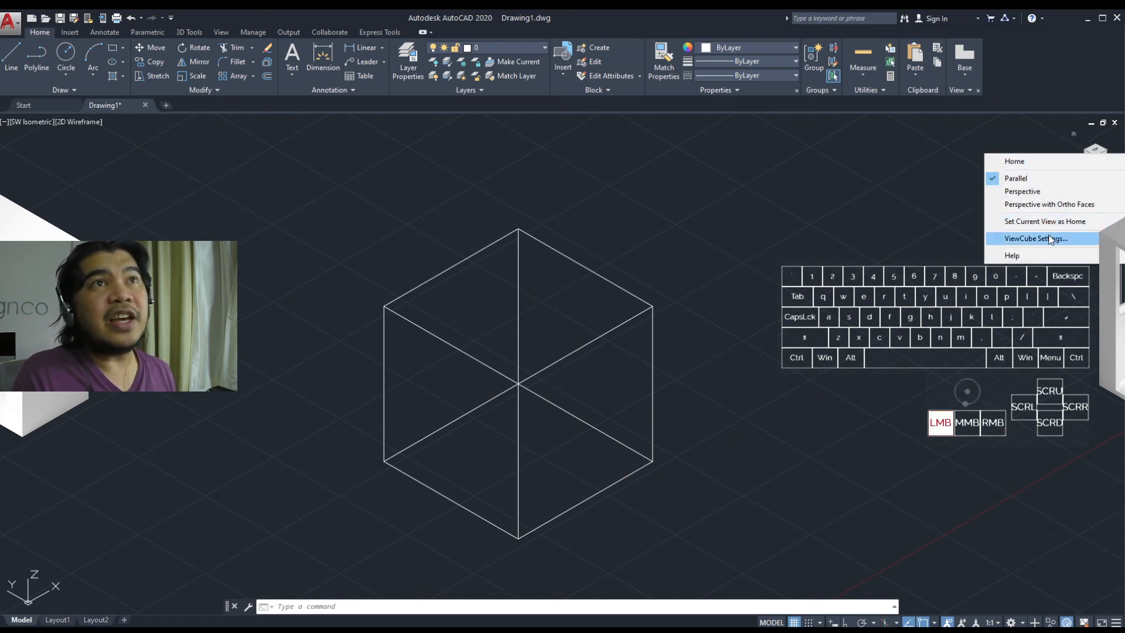
pyautogui.click(1050, 239)
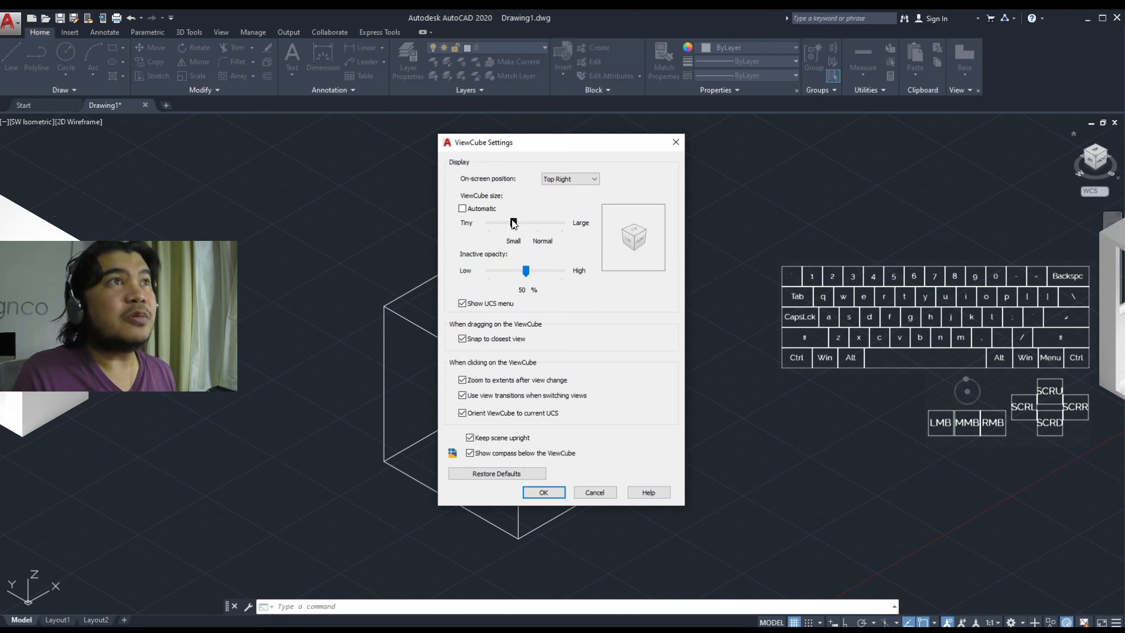
pyautogui.click(544, 493)
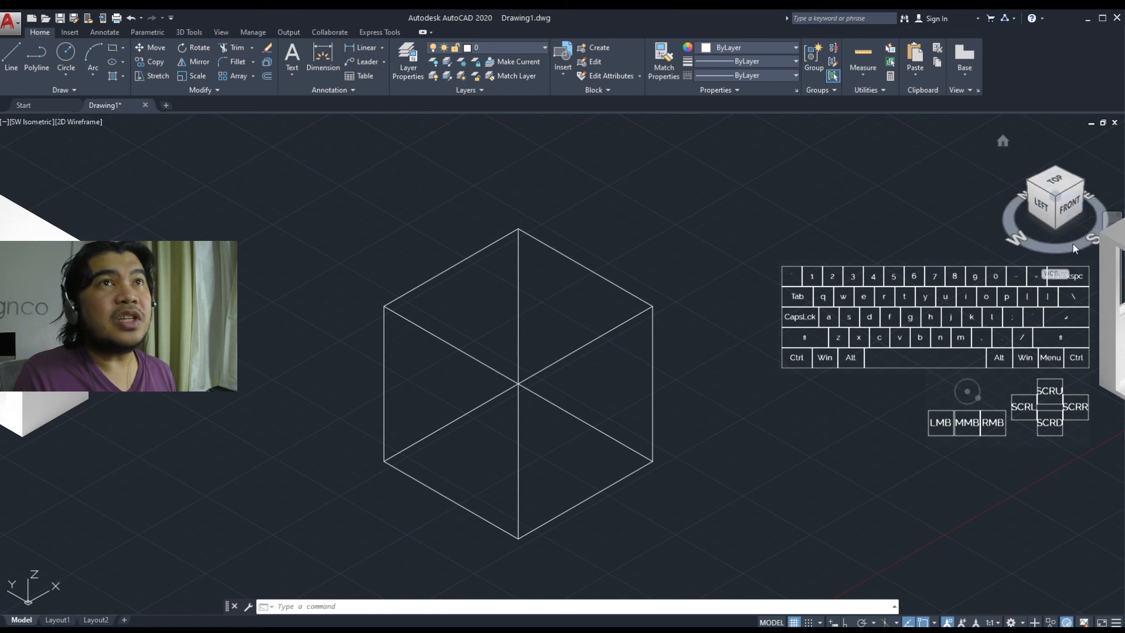
# Step: Orbit around the wireframe cube with the ViewCube, ending back at the southwest isometric view
pyautogui.moveTo(1075, 250)
pyautogui.mouseDown()
pyautogui.moveTo(410, 202)
pyautogui.moveTo(167, 206)
pyautogui.moveTo(482, 282)
pyautogui.moveTo(1099, 299)
pyautogui.mouseUp()
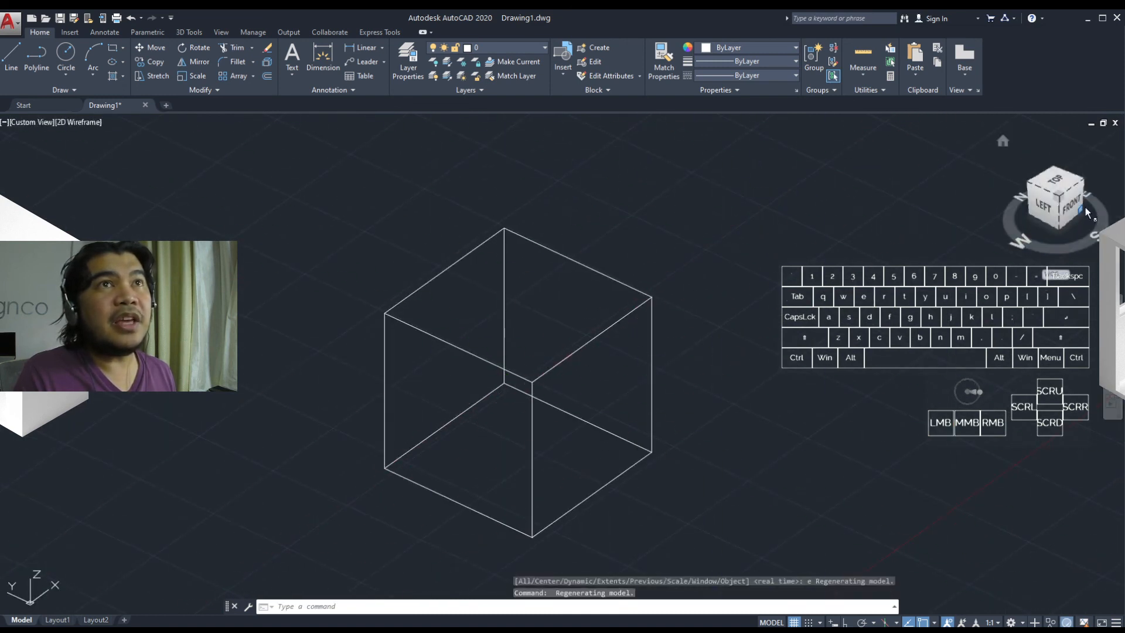
pyautogui.moveTo(1057, 234)
pyautogui.mouseDown()
pyautogui.moveTo(1026, 268)
pyautogui.moveTo(1021, 259)
pyautogui.moveTo(895, 246)
pyautogui.moveTo(922, 244)
pyautogui.mouseUp()
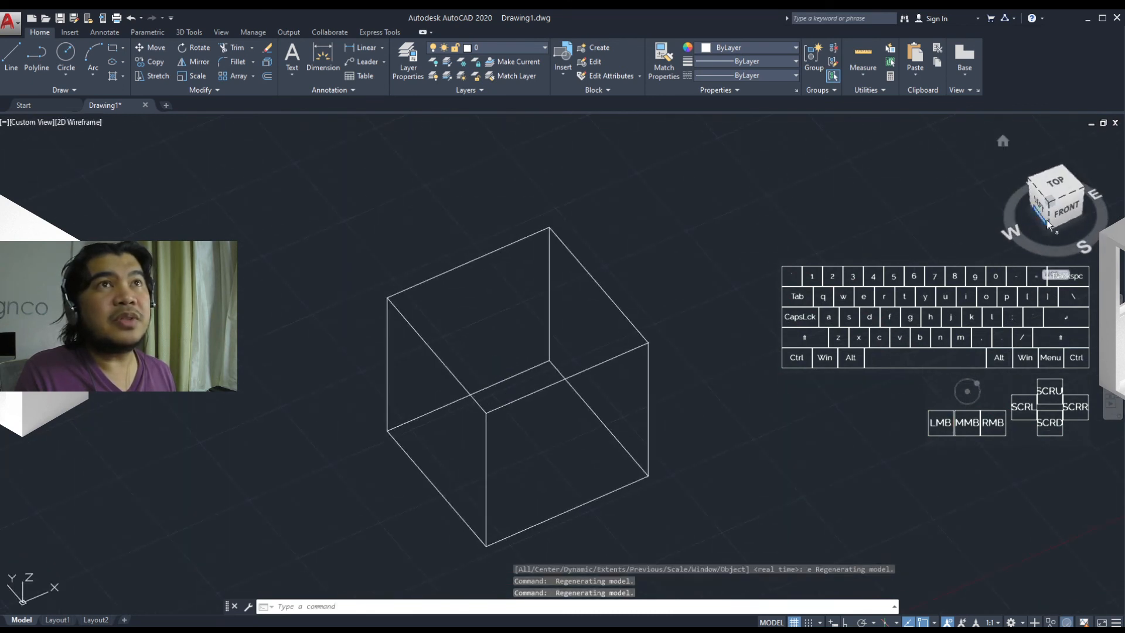
pyautogui.click(1050, 205)
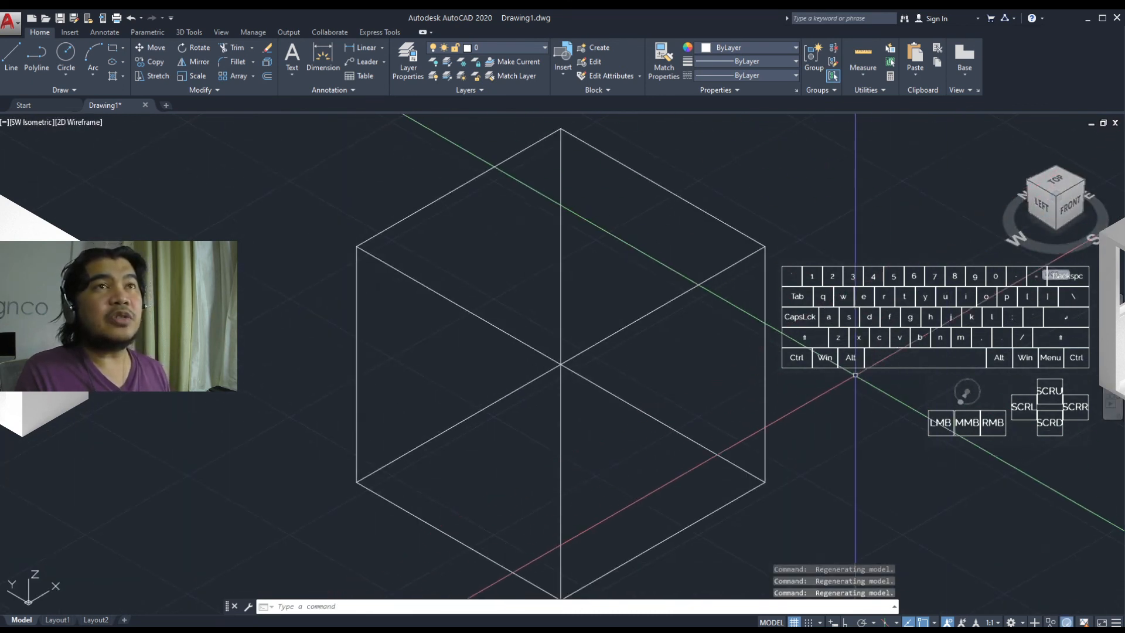
pyautogui.scroll(-2, 896, 454)
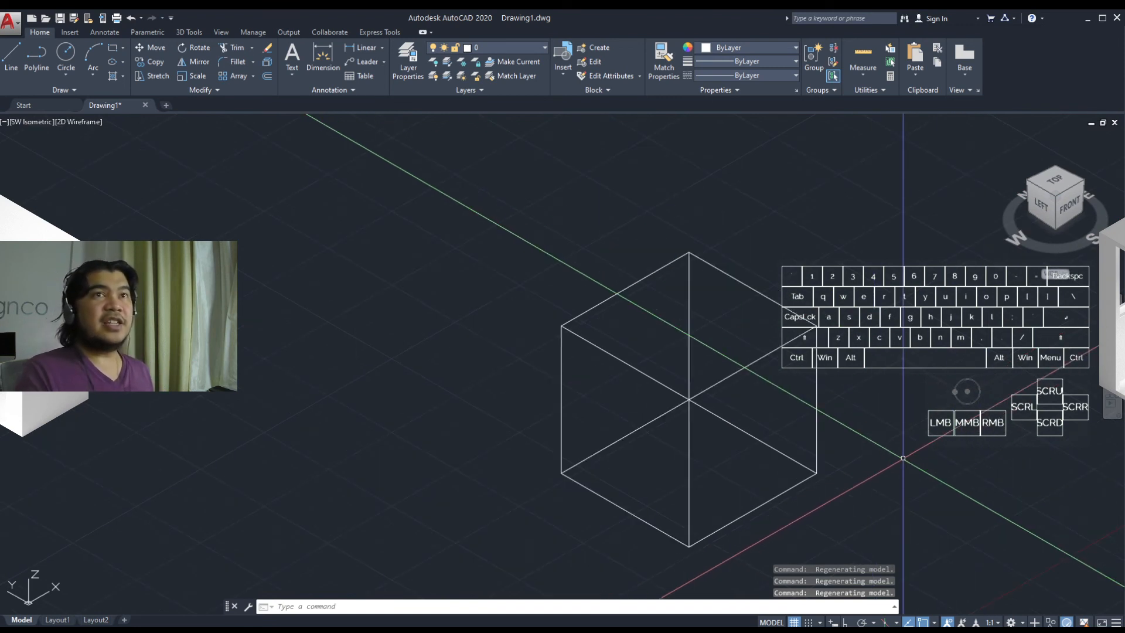
pyautogui.scroll(2, 896, 456)
pyautogui.moveTo(896, 458)
pyautogui.mouseDown(button='middle')
pyautogui.moveTo(876, 442)
pyautogui.moveTo(889, 442)
pyautogui.moveTo(885, 453)
pyautogui.mouseUp(button='middle')
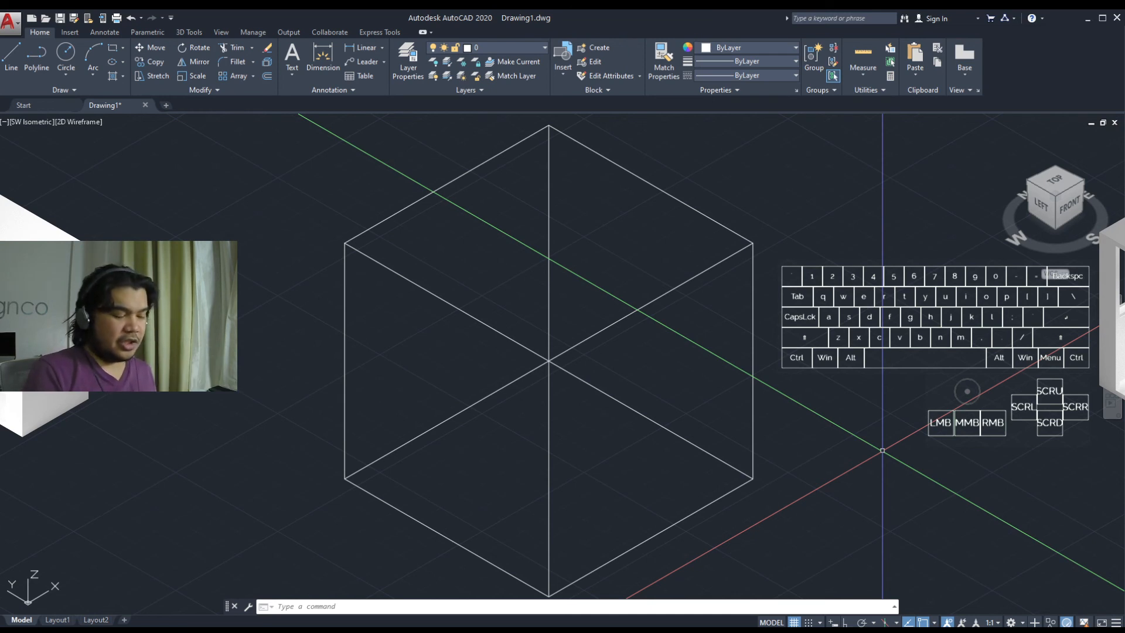
# Step: Set the UCS to the Front orientation
pyautogui.press('Return')
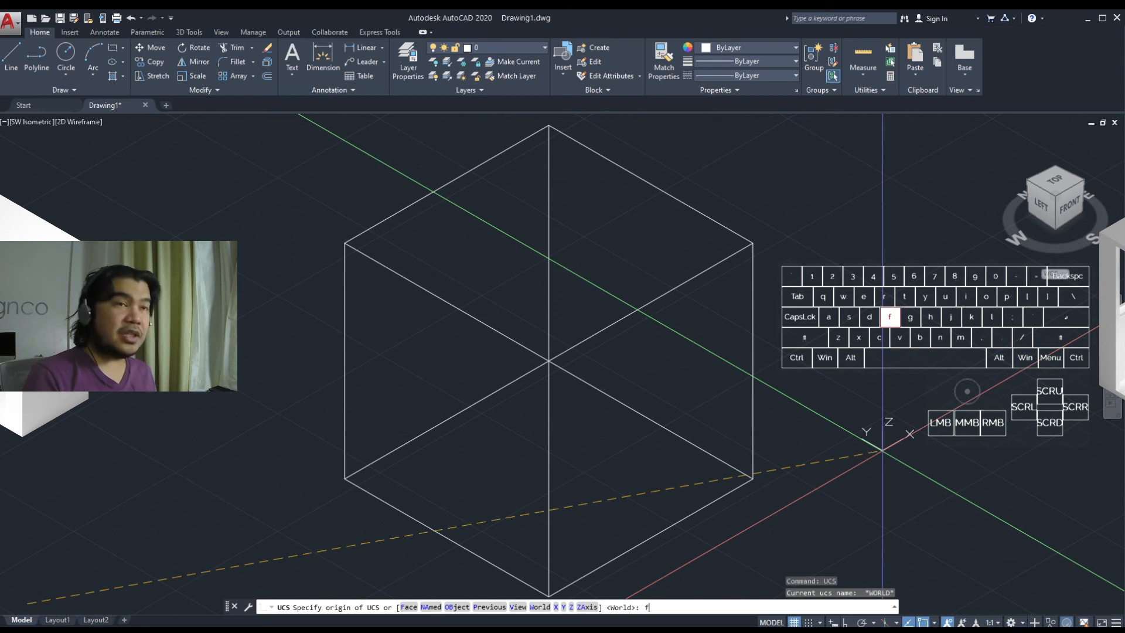
pyautogui.write('fr')
pyautogui.press('space')
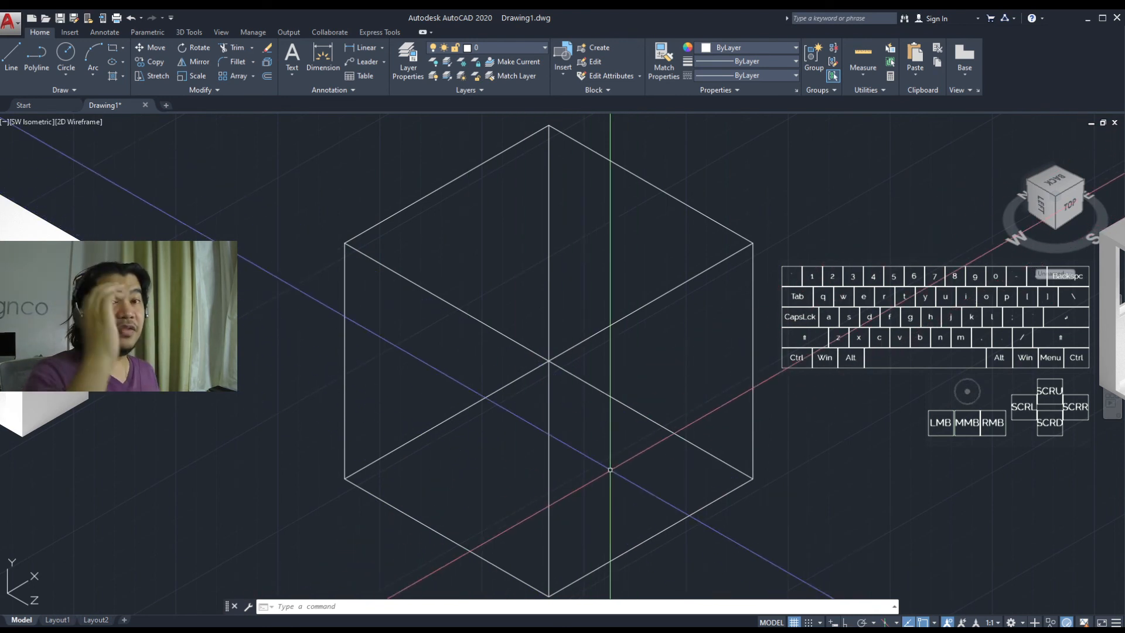
# Step: Draw a circle of radius 250 centred on the midpoint of the front face's bottom edge, reaching the edge's corner
pyautogui.moveTo(576, 503); pyautogui.dragTo(540, 442, button='middle')
pyautogui.moveTo(374, 375); pyautogui.dragTo(414, 367, button='middle')
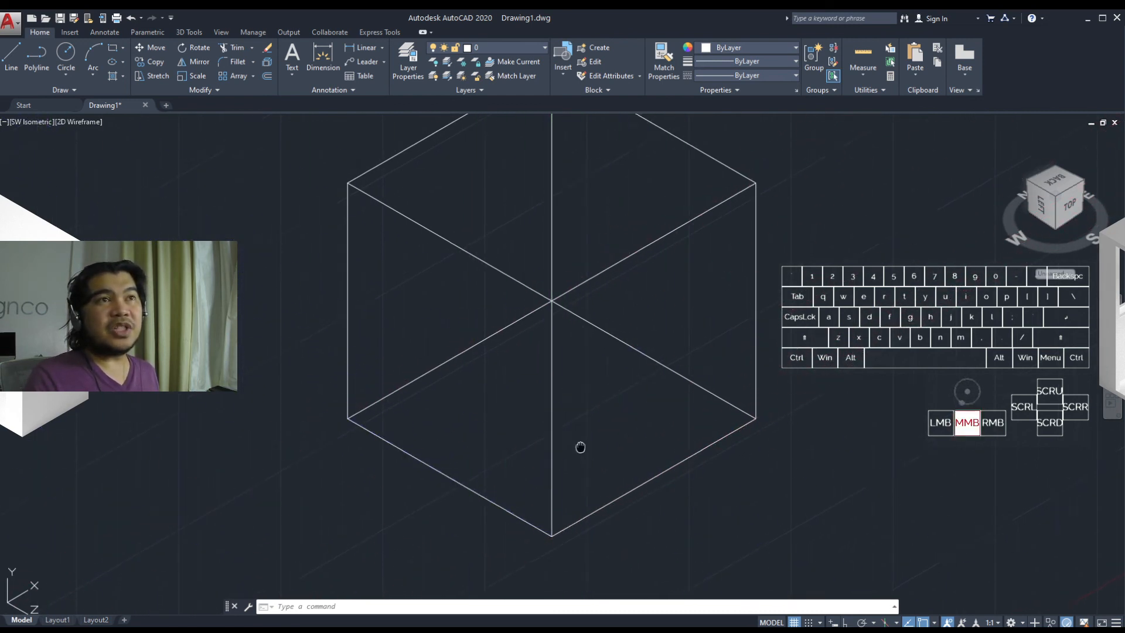
pyautogui.moveTo(578, 433); pyautogui.dragTo(581, 459, button='middle')
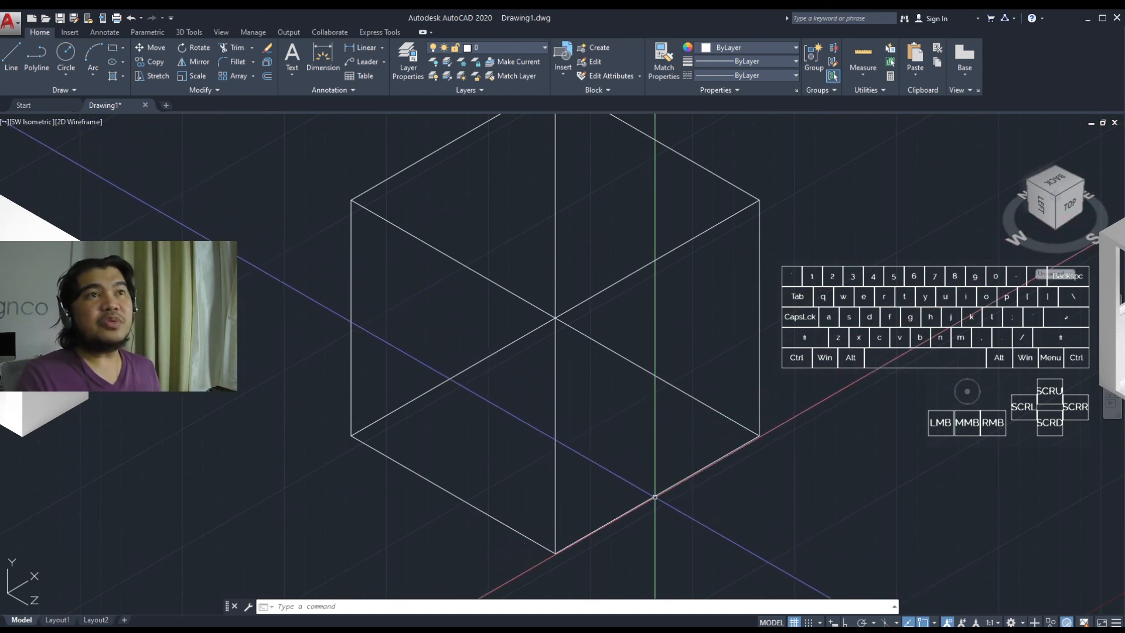
pyautogui.write('c')
pyautogui.press('Return')
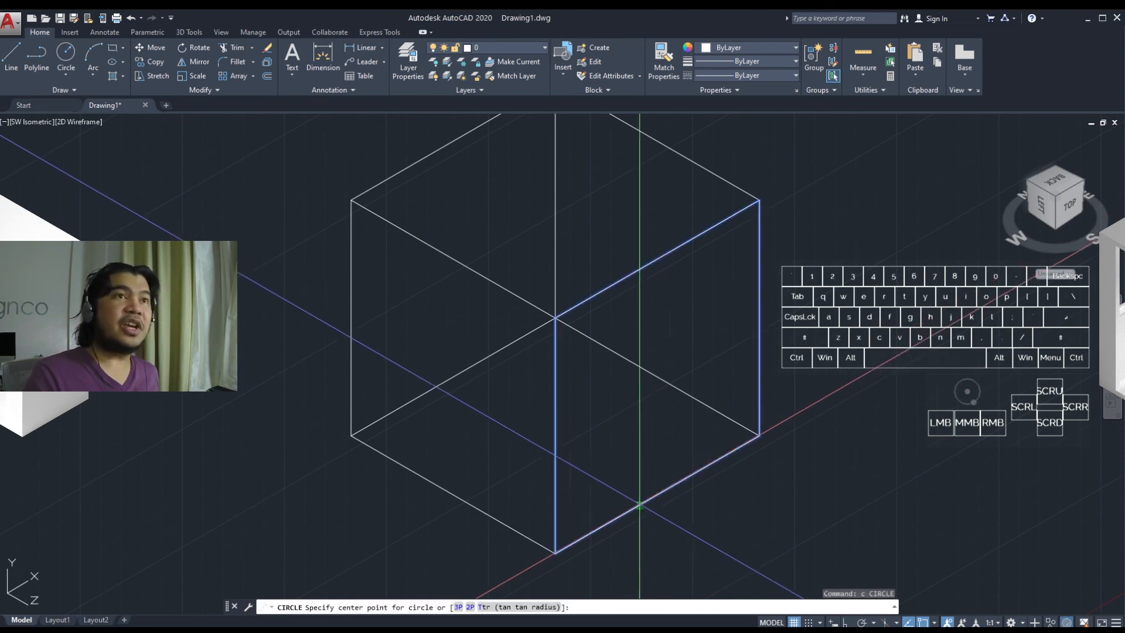
pyautogui.click(658, 495)
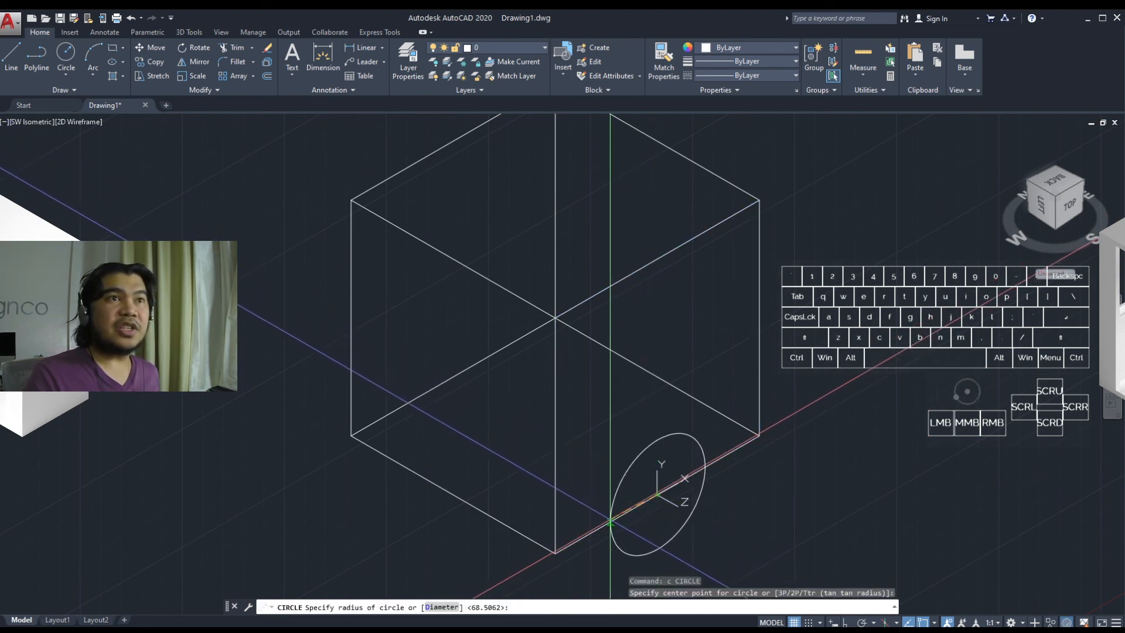
pyautogui.click(555, 553)
pyautogui.moveTo(684, 442); pyautogui.dragTo(693, 397, button='middle')
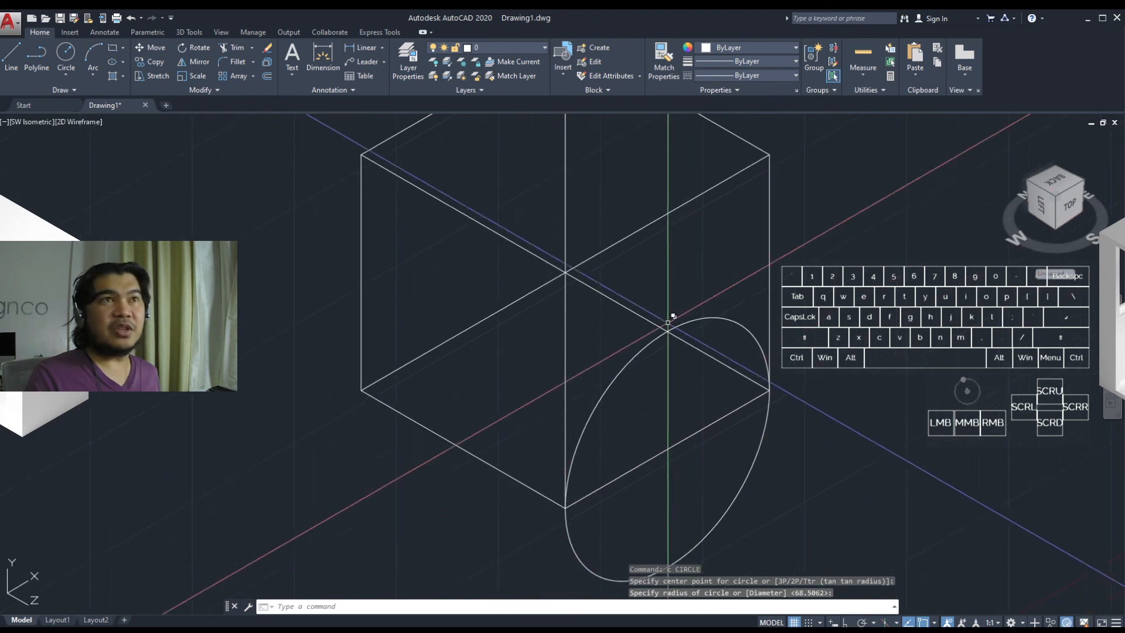
pyautogui.moveTo(663, 268); pyautogui.dragTo(673, 283, button='middle')
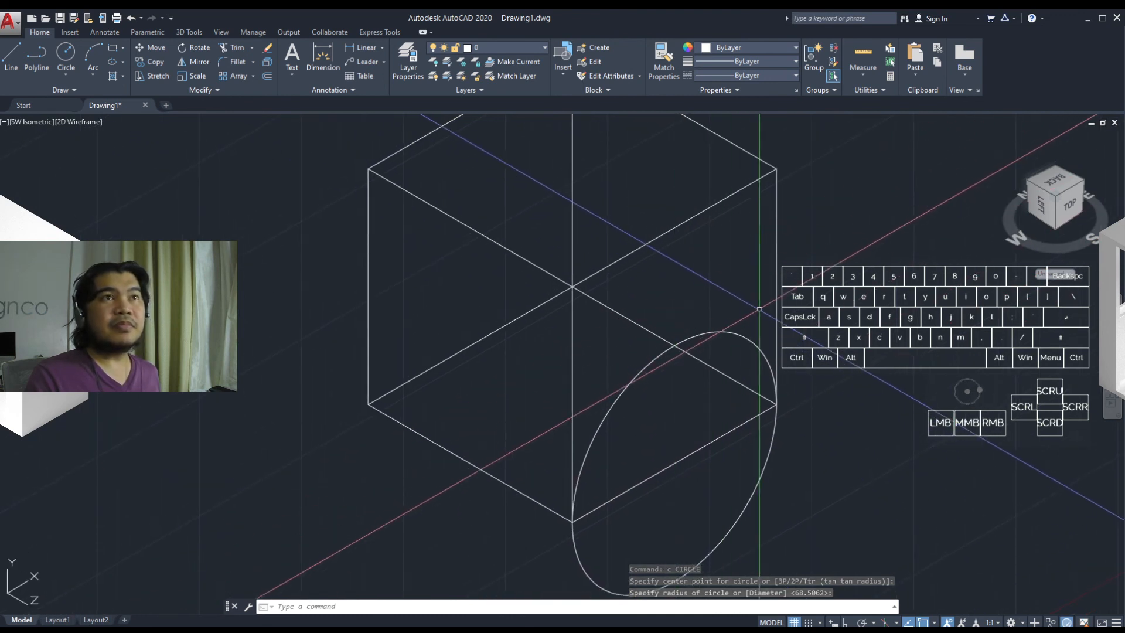
# Step: Draw a second circle of radius 250 in the front plane, centred on the midpoint of the front face's outer vertical edge
pyautogui.write('c')
pyautogui.press('space')
pyautogui.click(775, 286)
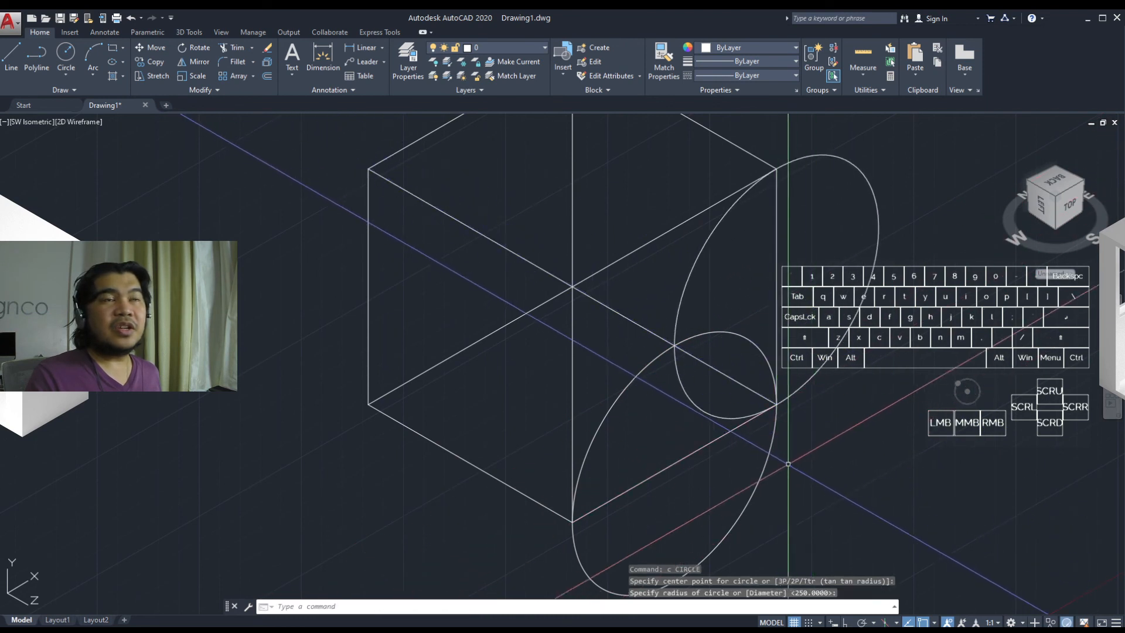
pyautogui.moveTo(750, 413); pyautogui.dragTo(720, 430, button='middle')
pyautogui.scroll(1, 720, 430)
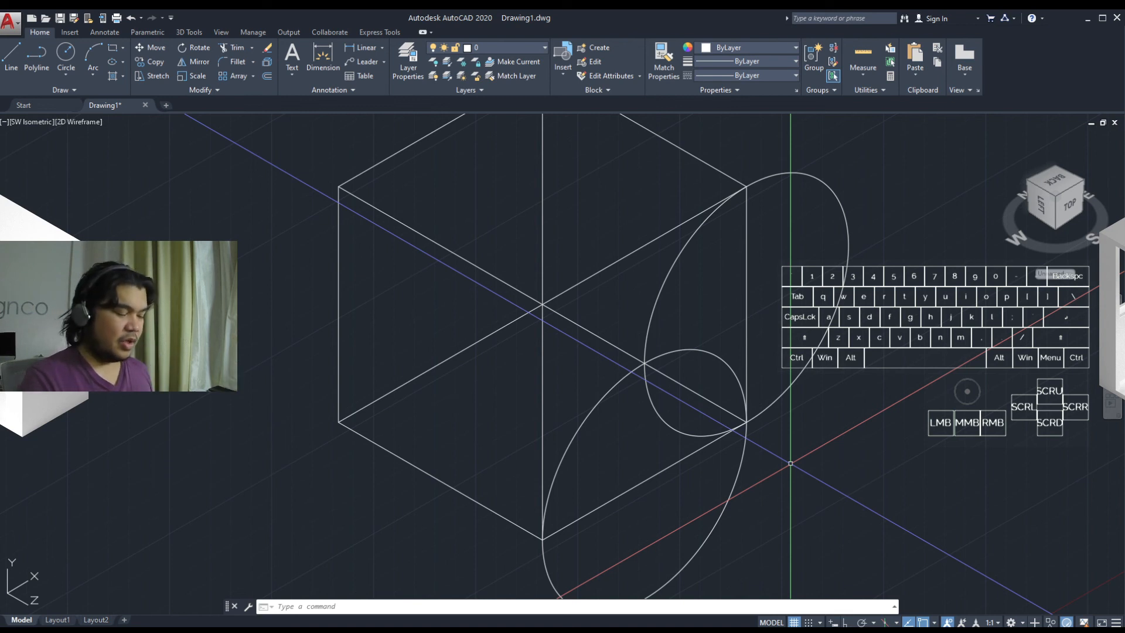
# Step: Set the UCS to the Left orientation
pyautogui.write('cs')
pyautogui.press('space')
pyautogui.press('space')
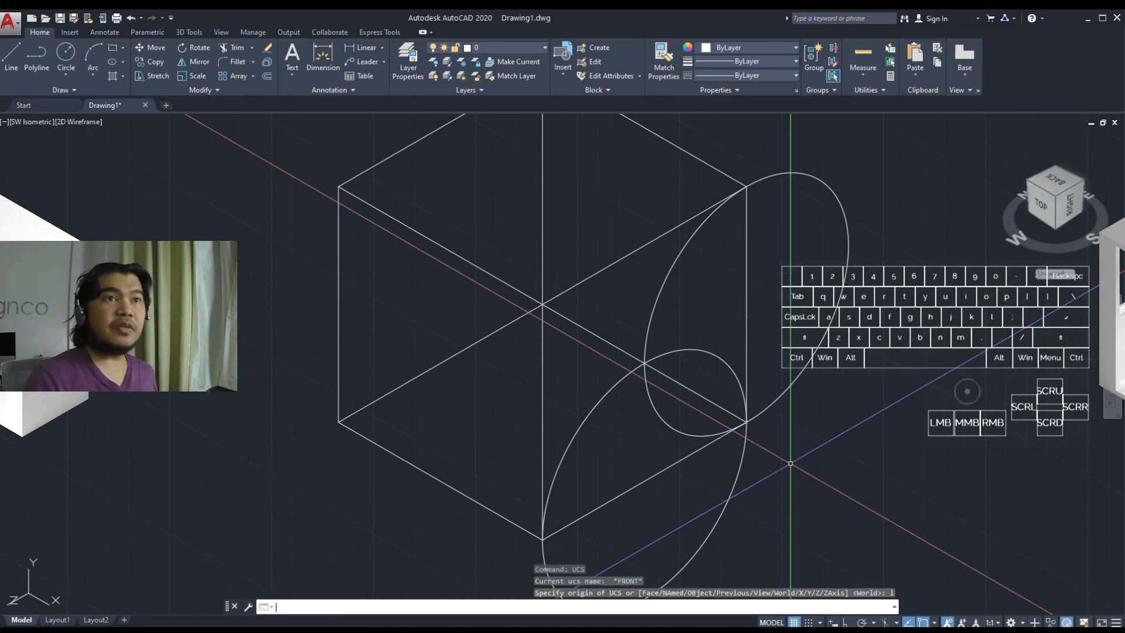
# Step: Draw a circle of radius 250 centred on the midpoint of the left face's bottom edge, reaching the edge's outer corner
pyautogui.moveTo(459, 382); pyautogui.dragTo(469, 381, button='middle')
pyautogui.write('c')
pyautogui.press('space')
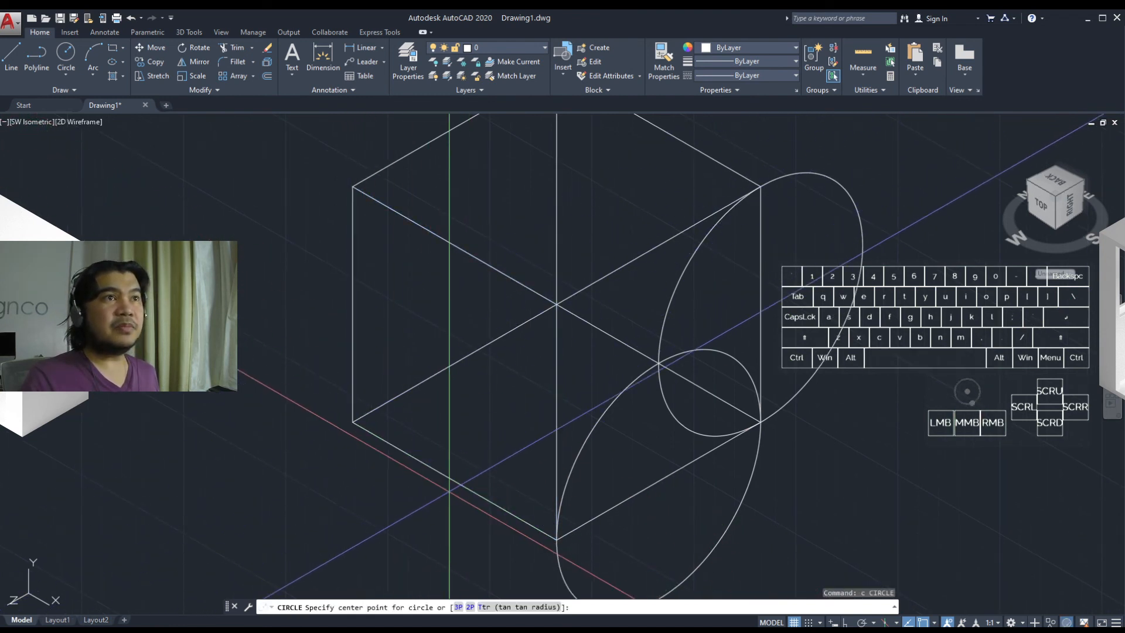
pyautogui.click(454, 480)
pyautogui.click(352, 422)
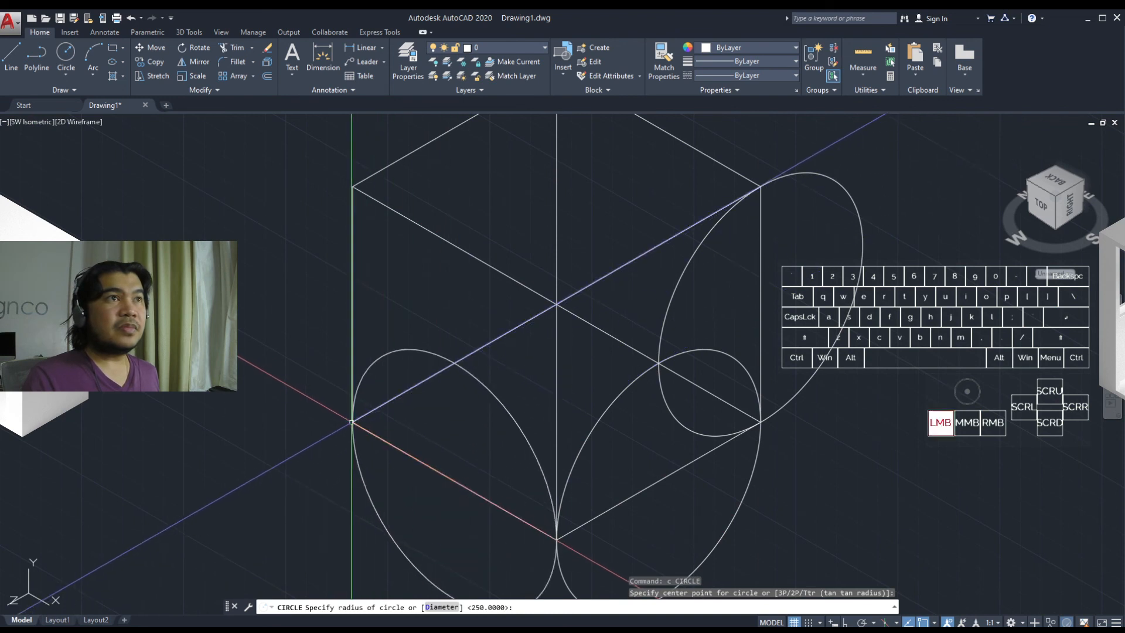
pyautogui.press('space')
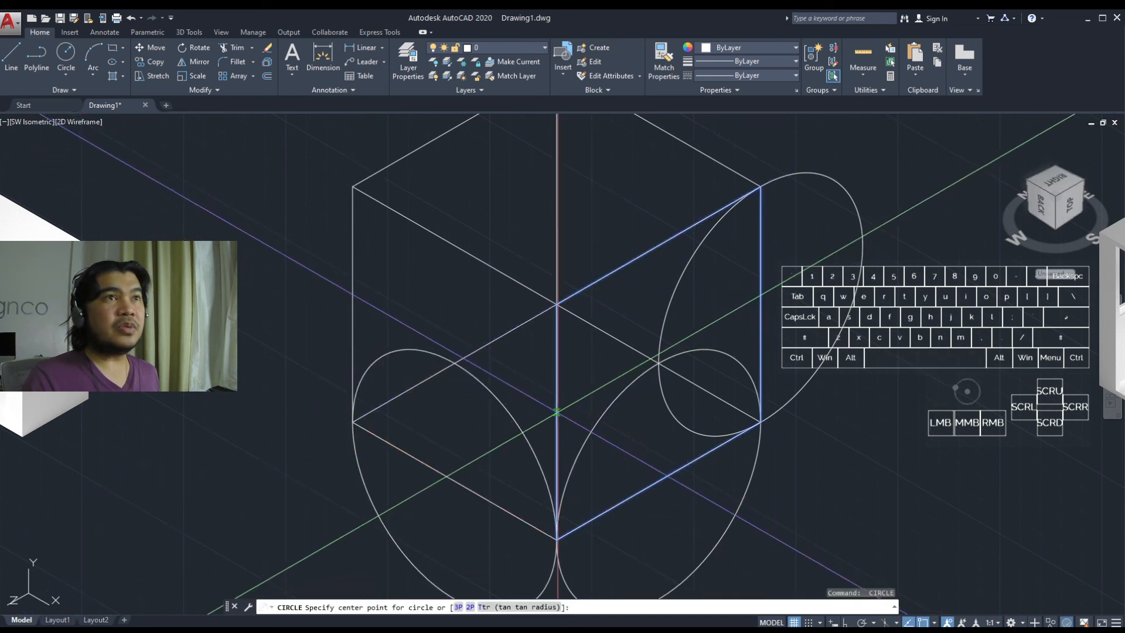
pyautogui.click(556, 421)
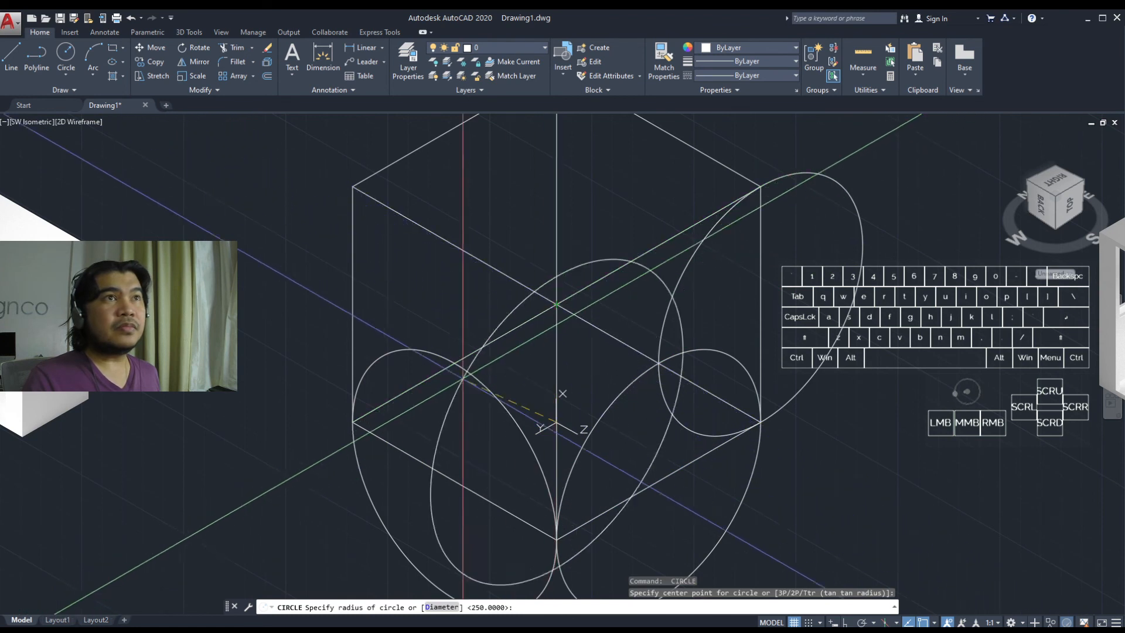
pyautogui.press('Escape')
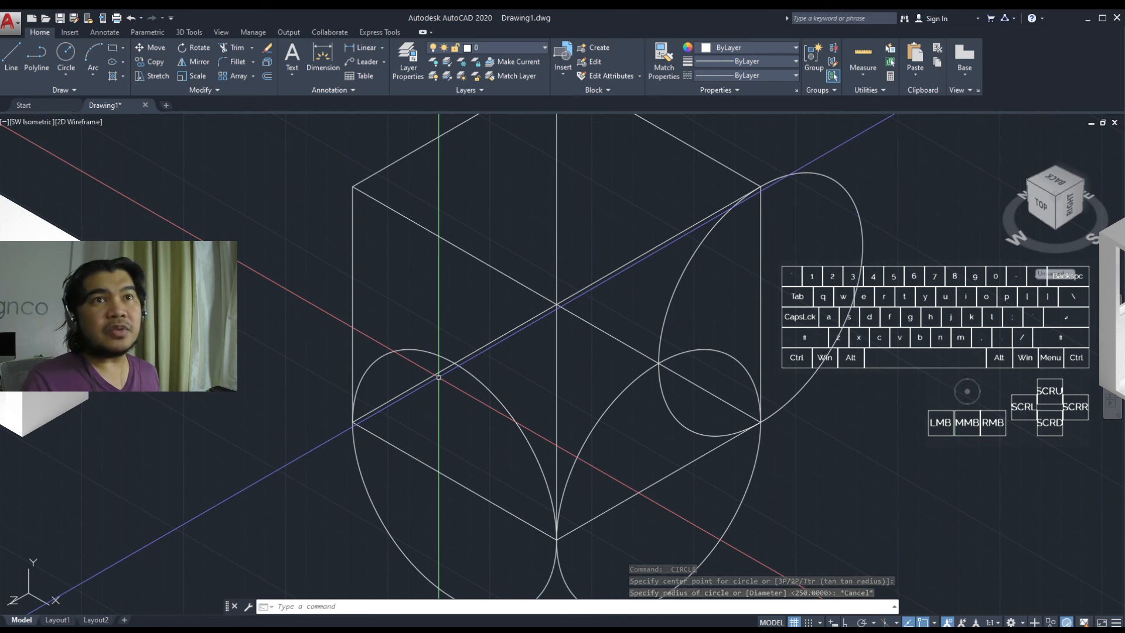
# Step: Draw a circle of radius 250 on the left plane, from the outer vertical edge's midpoint to its upper corner
pyautogui.press('Return')
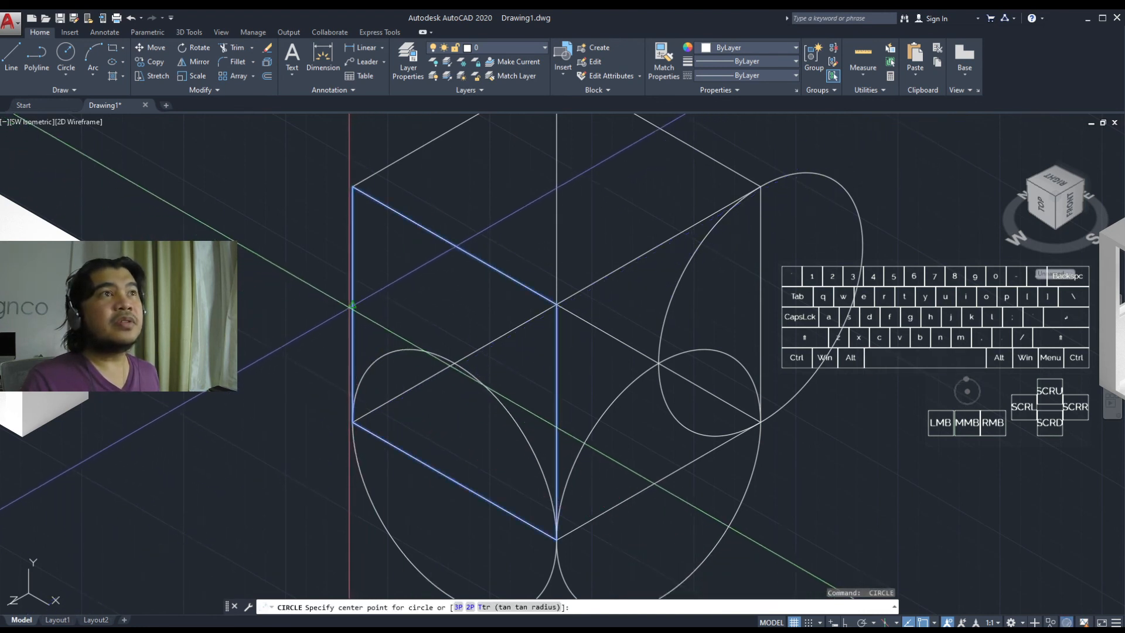
pyautogui.click(352, 305)
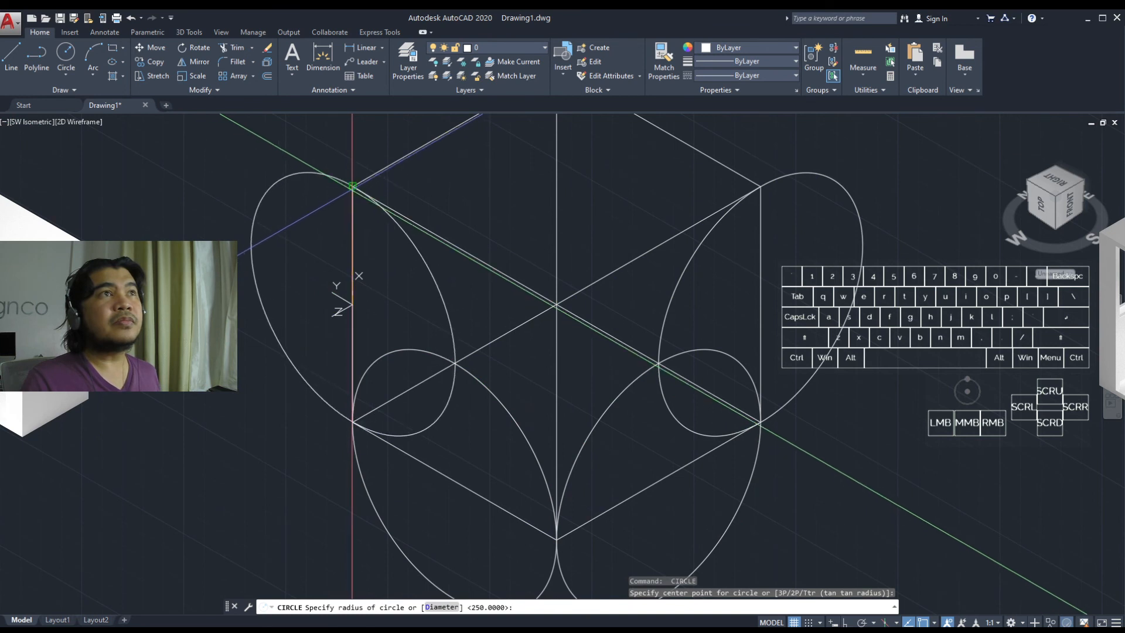
pyautogui.click(352, 186)
pyautogui.keyDown('shift'); pyautogui.moveTo(352, 186); pyautogui.dragTo(432, 332, button='middle'); pyautogui.keyUp('shift')
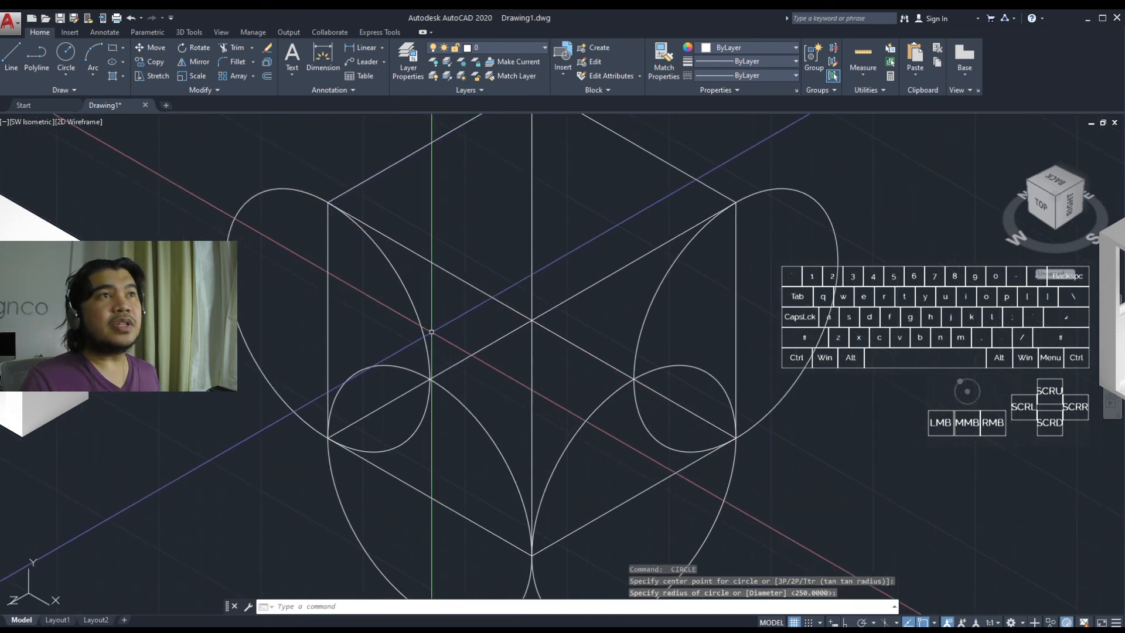
# Step: Move the left plane's upper circle from the outer vertical edge's midpoint to the midpoint of the cube's nearest vertical edge
pyautogui.click(431, 331)
pyautogui.write('m')
pyautogui.press('space')
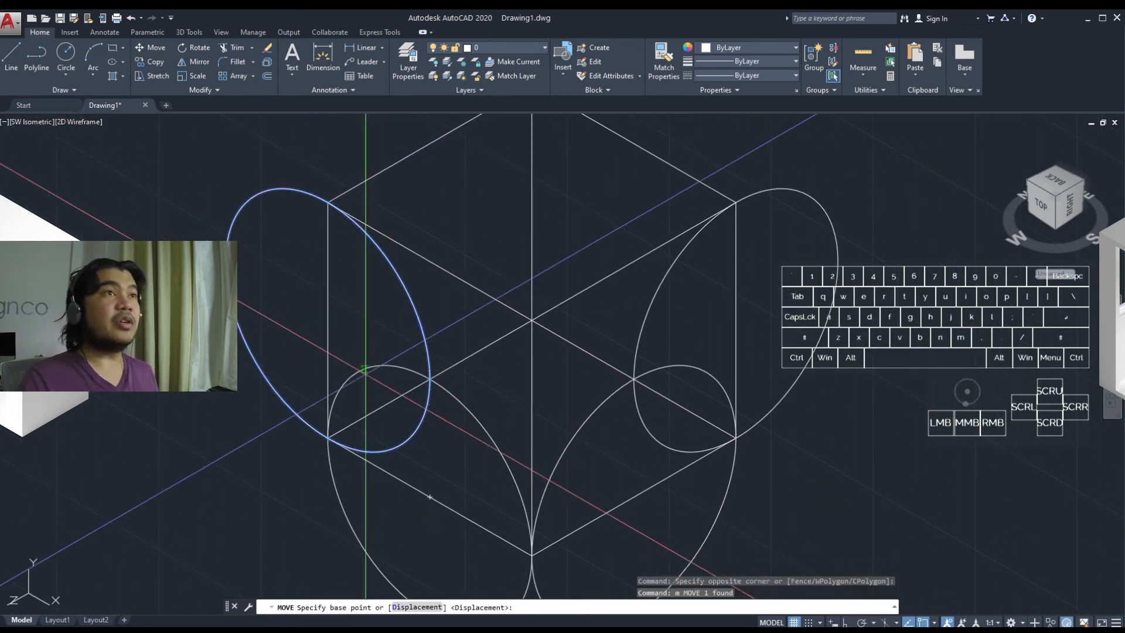
pyautogui.click(329, 323)
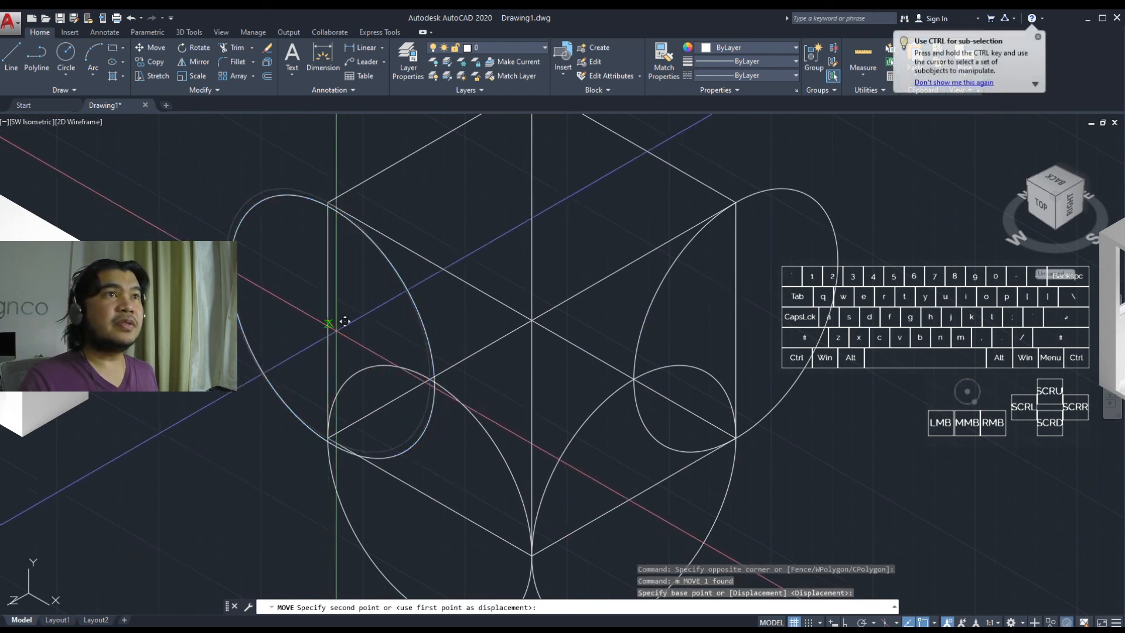
pyautogui.click(530, 437)
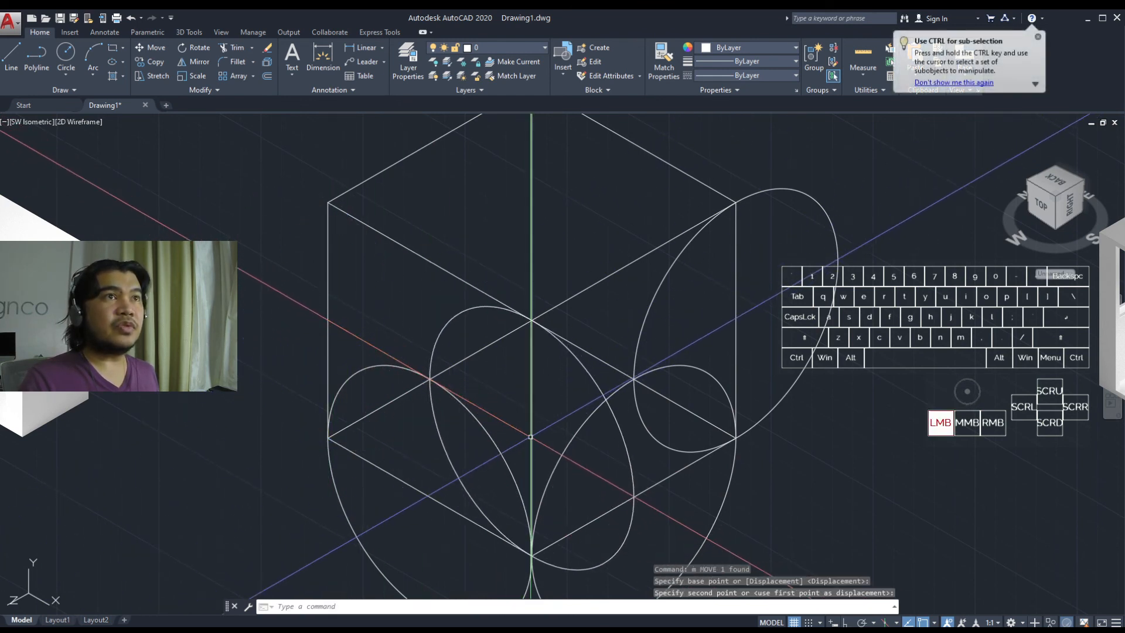
pyautogui.moveTo(595, 485); pyautogui.dragTo(583, 436, button='middle')
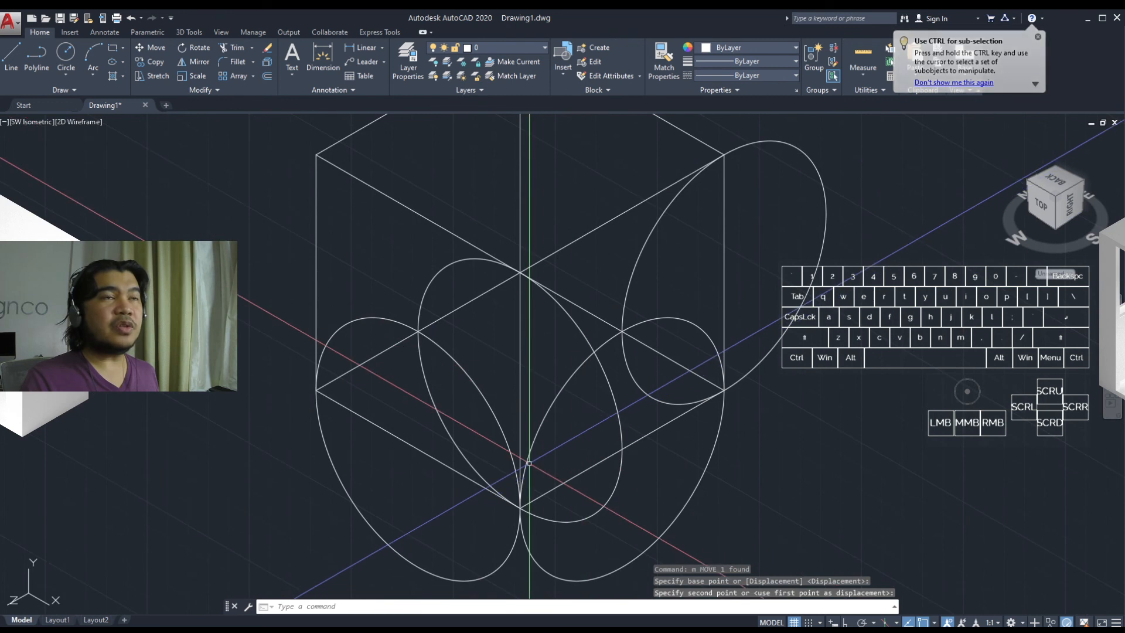
pyautogui.moveTo(529, 463); pyautogui.dragTo(568, 498, button='middle')
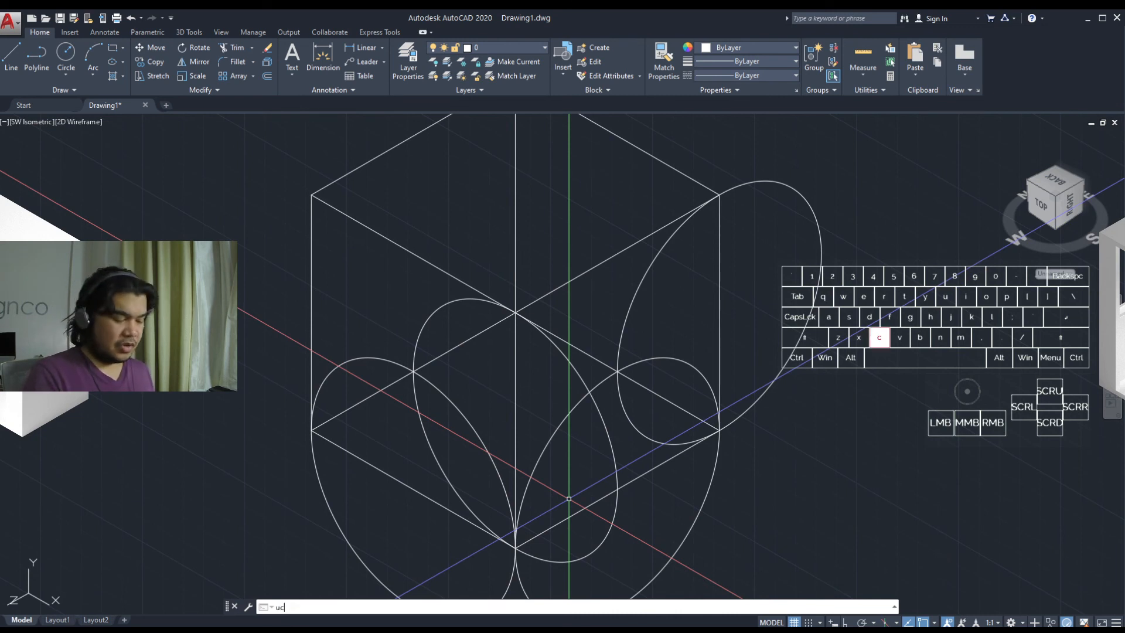
pyautogui.write('s')
pyautogui.press('space')
pyautogui.write('r')
pyautogui.press('space')
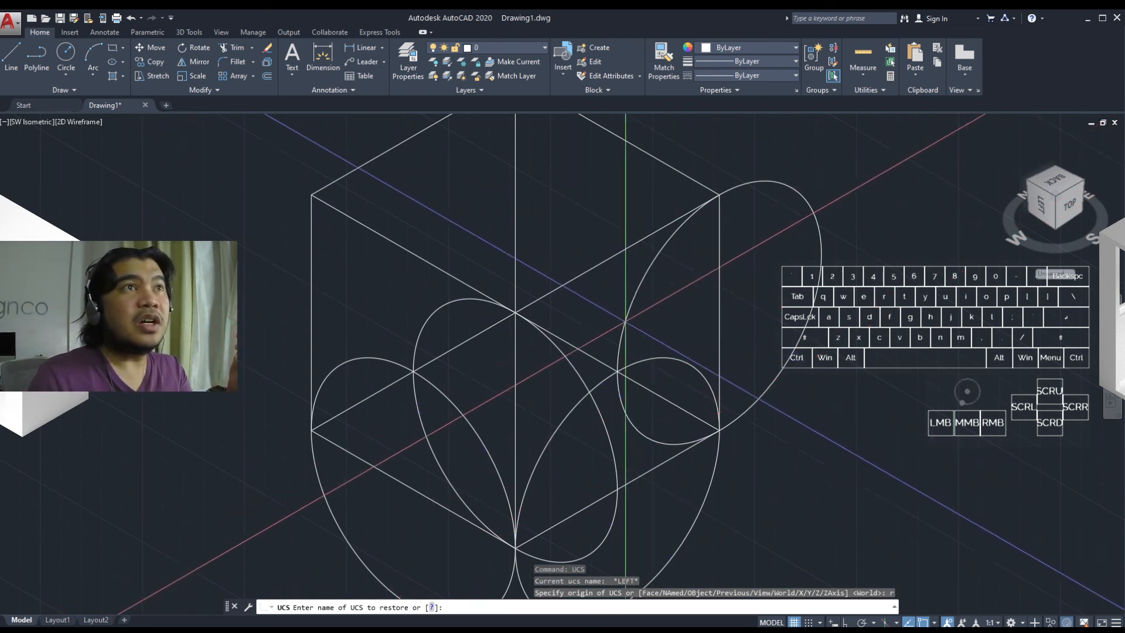
pyautogui.moveTo(625, 322); pyautogui.dragTo(557, 410, button='middle')
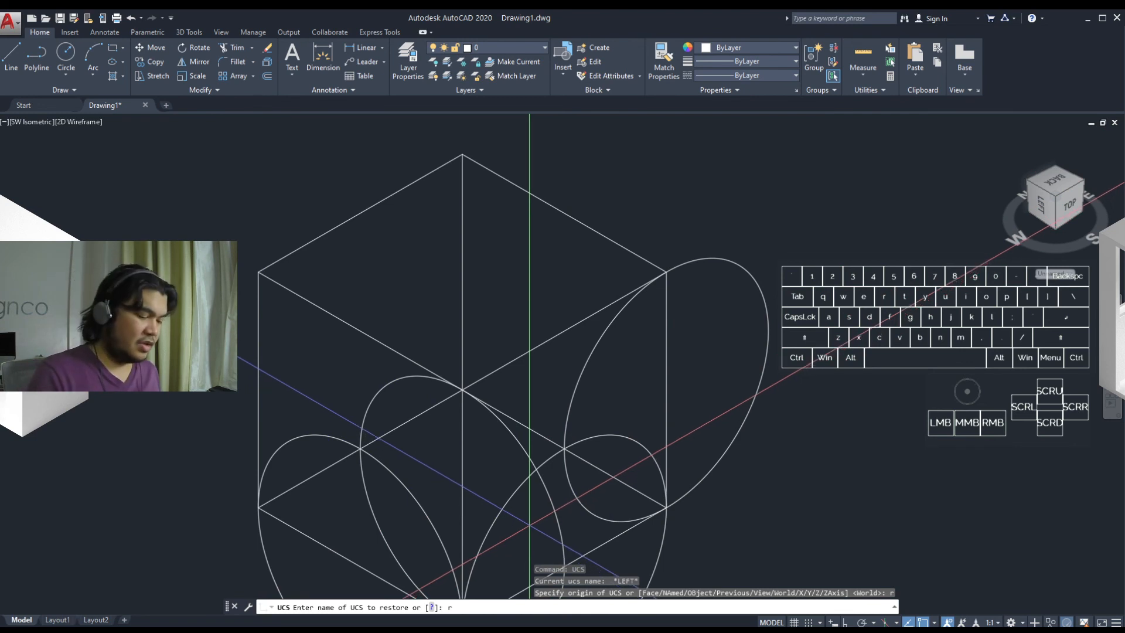
pyautogui.write('ri')
pyautogui.press('BackSpace')
pyautogui.press('BackSpace')
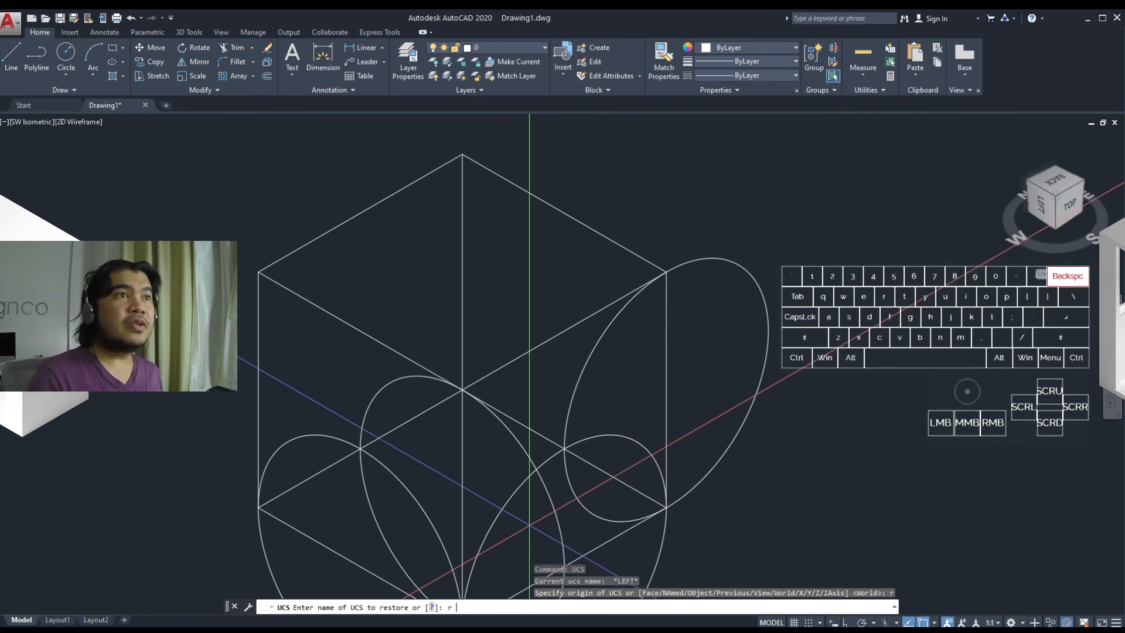
pyautogui.press('Escape')
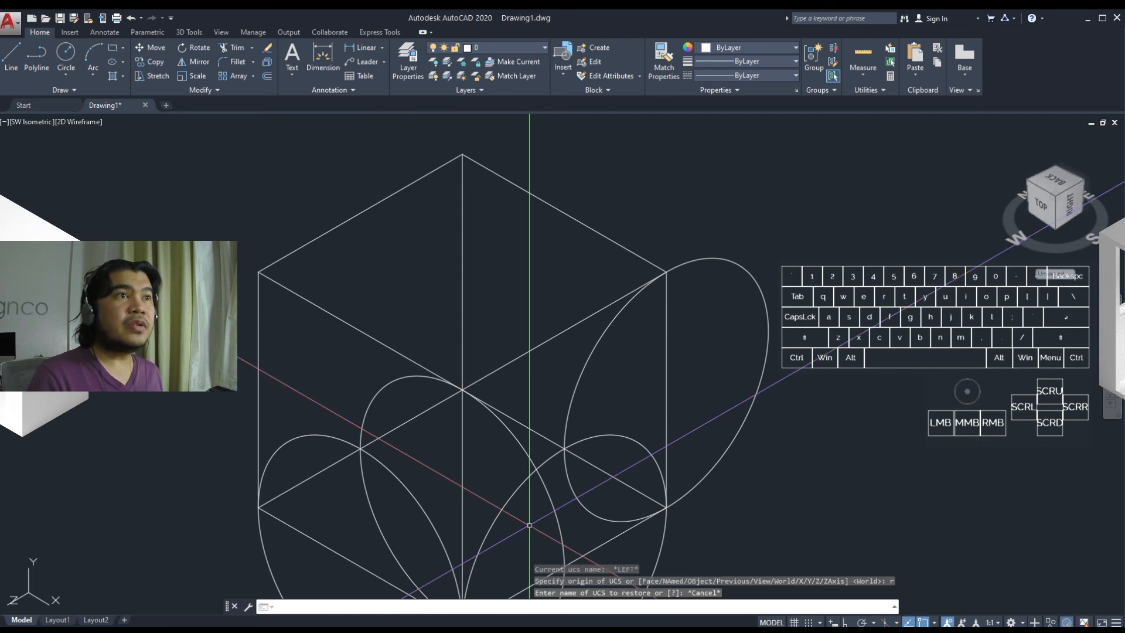
# Step: Set the UCS to the Right orientation
pyautogui.press('space')
pyautogui.write('right')
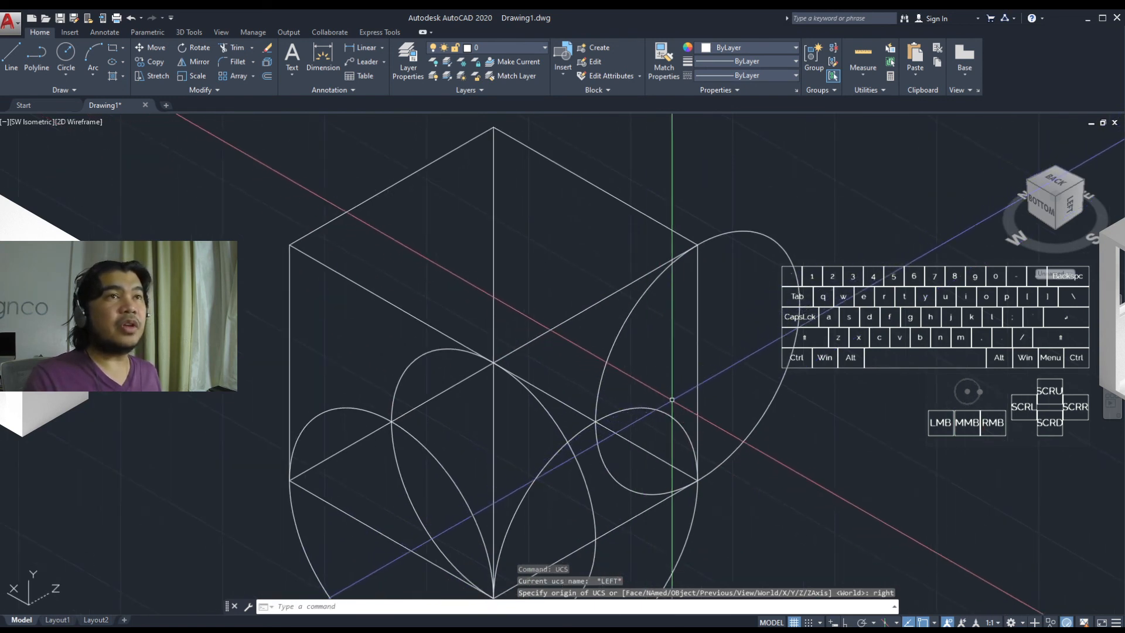
pyautogui.moveTo(639, 427); pyautogui.dragTo(604, 409, button='middle')
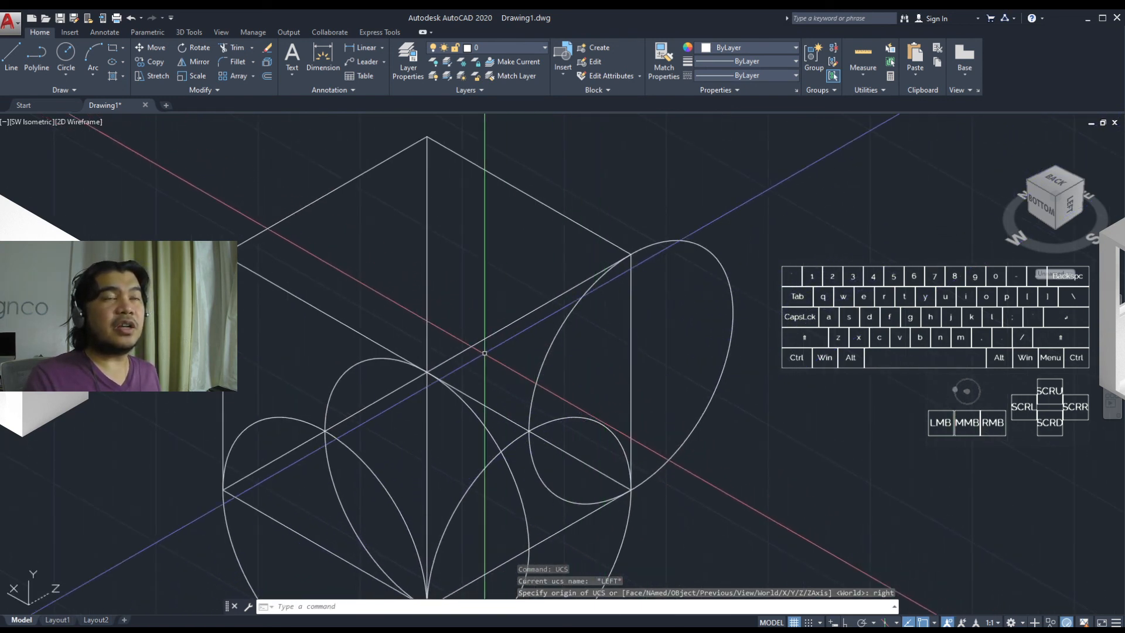
pyautogui.moveTo(534, 374); pyautogui.dragTo(521, 351, button='middle')
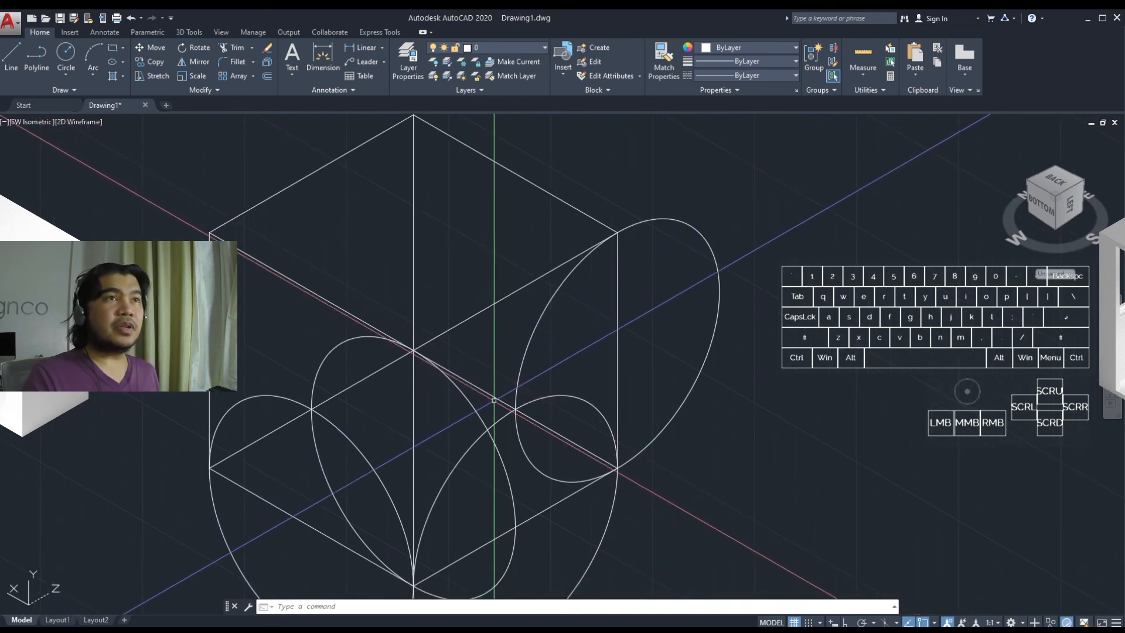
pyautogui.write('c')
pyautogui.press('space')
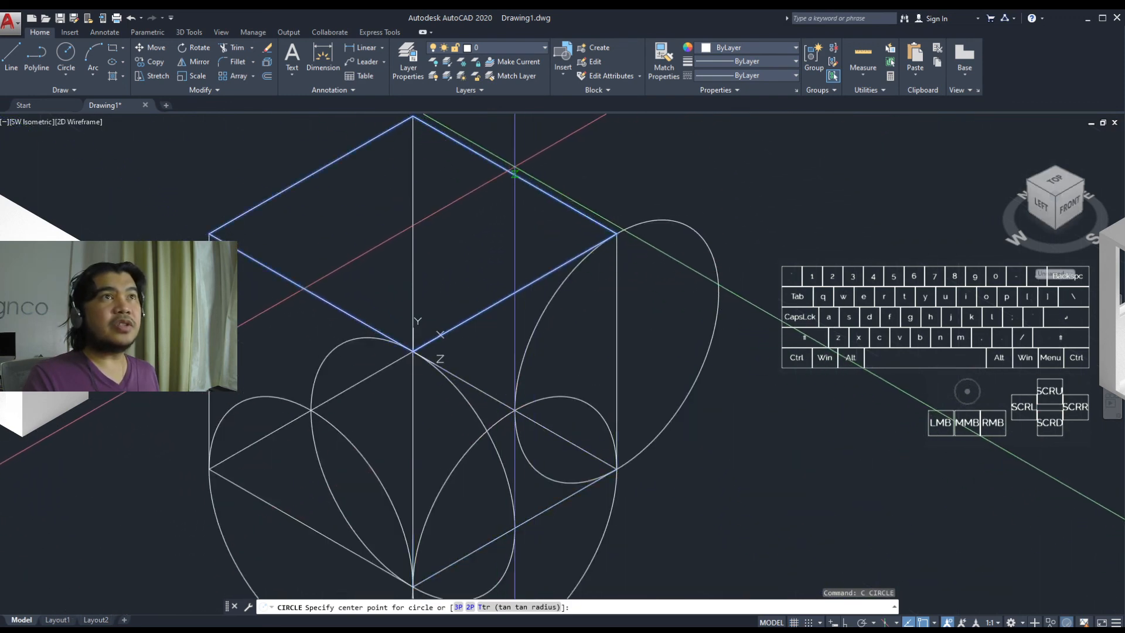
pyautogui.click(515, 174)
pyautogui.moveTo(491, 221); pyautogui.dragTo(498, 281, button='middle')
pyautogui.press('Escape')
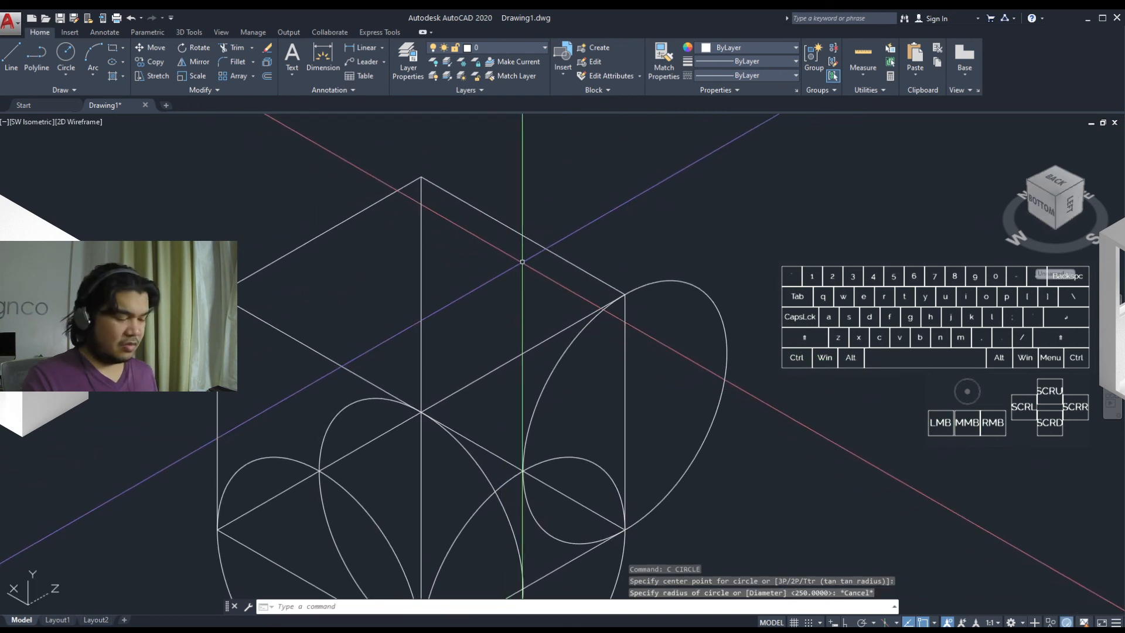
pyautogui.moveTo(519, 279)
pyautogui.mouseDown(button='middle')
pyautogui.moveTo(530, 297)
pyautogui.moveTo(558, 266)
pyautogui.moveTo(535, 282)
pyautogui.mouseUp(button='middle')
pyautogui.press('F7')
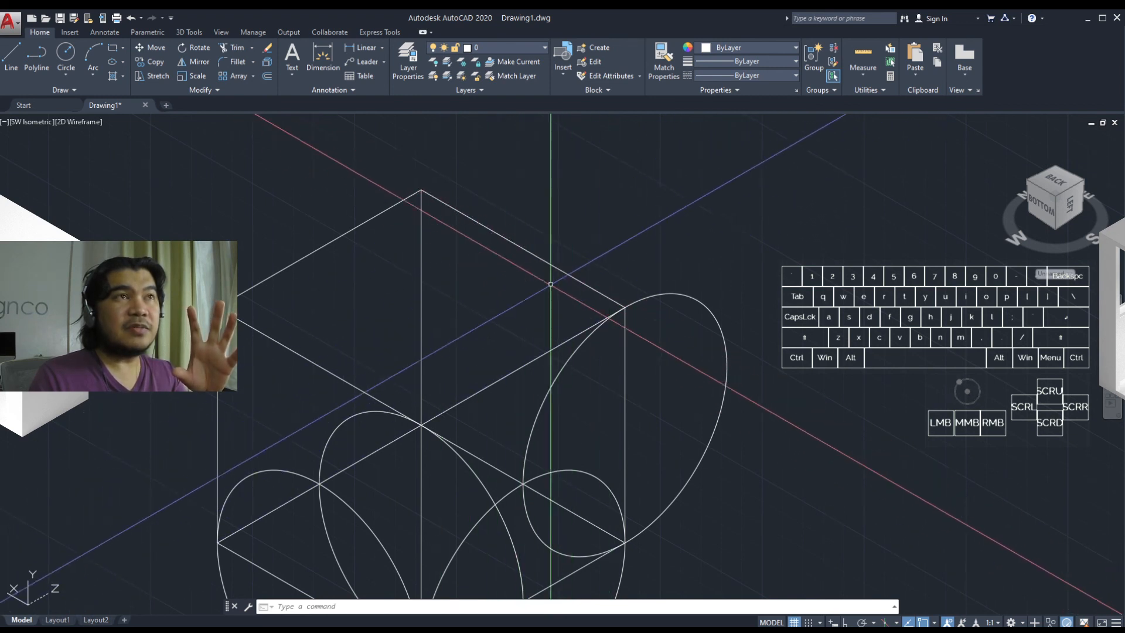
pyautogui.moveTo(544, 310); pyautogui.dragTo(580, 285, button='middle')
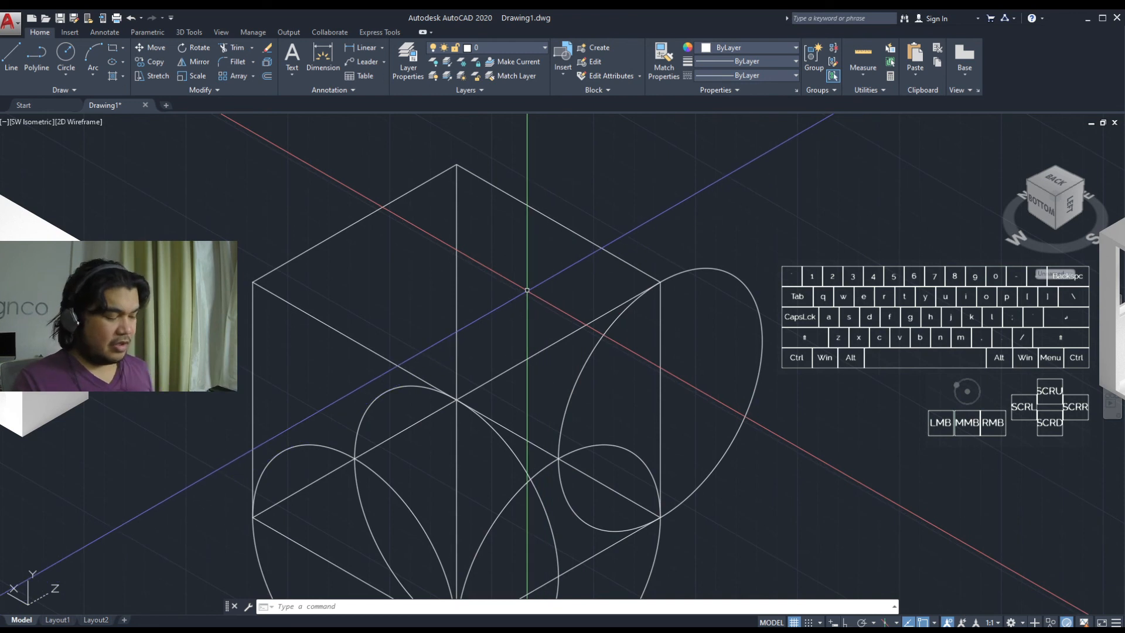
pyautogui.write('c')
pyautogui.press('space')
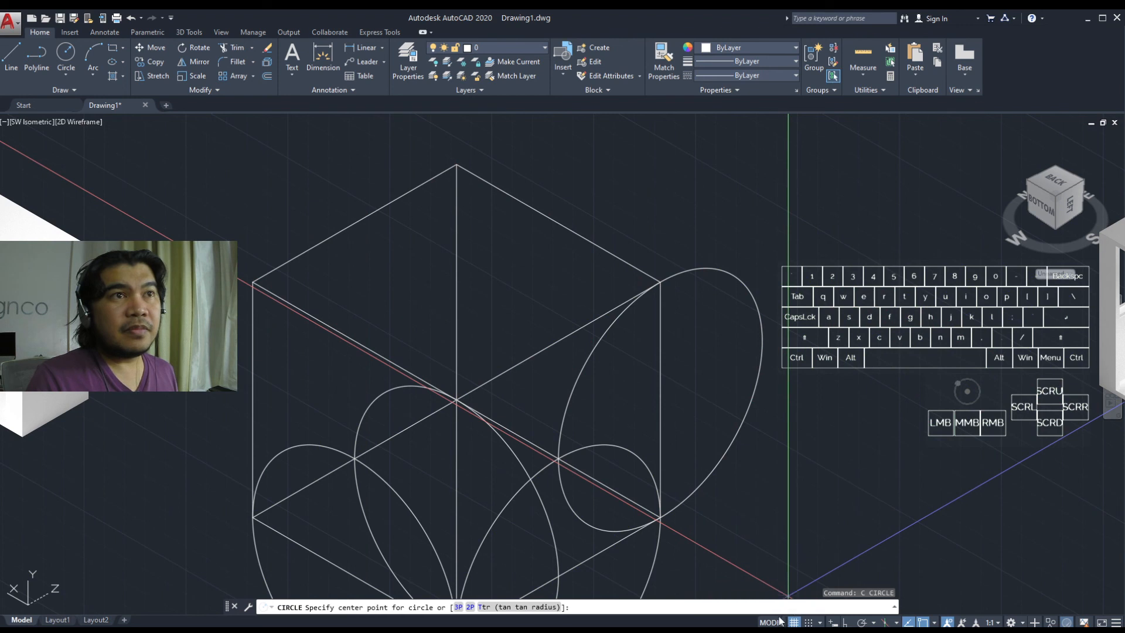
pyautogui.press('Escape')
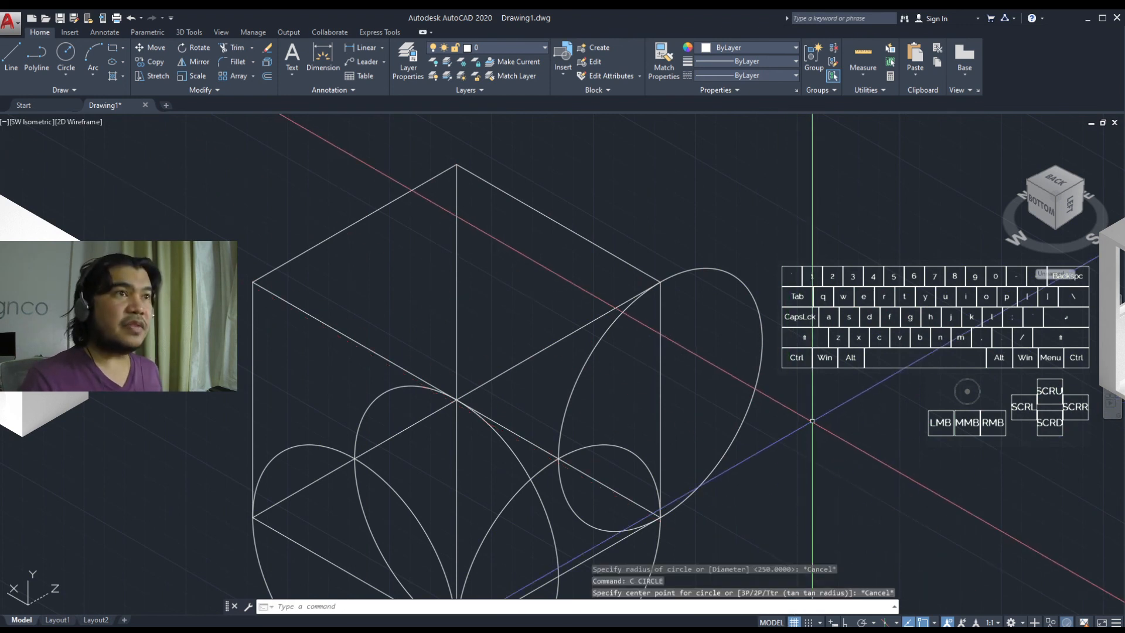
# Step: Examine the UCS icon and UCS settings in the UCS manager, leaving them unchanged
pyautogui.press('Escape')
pyautogui.write('dducs')
pyautogui.press('space')
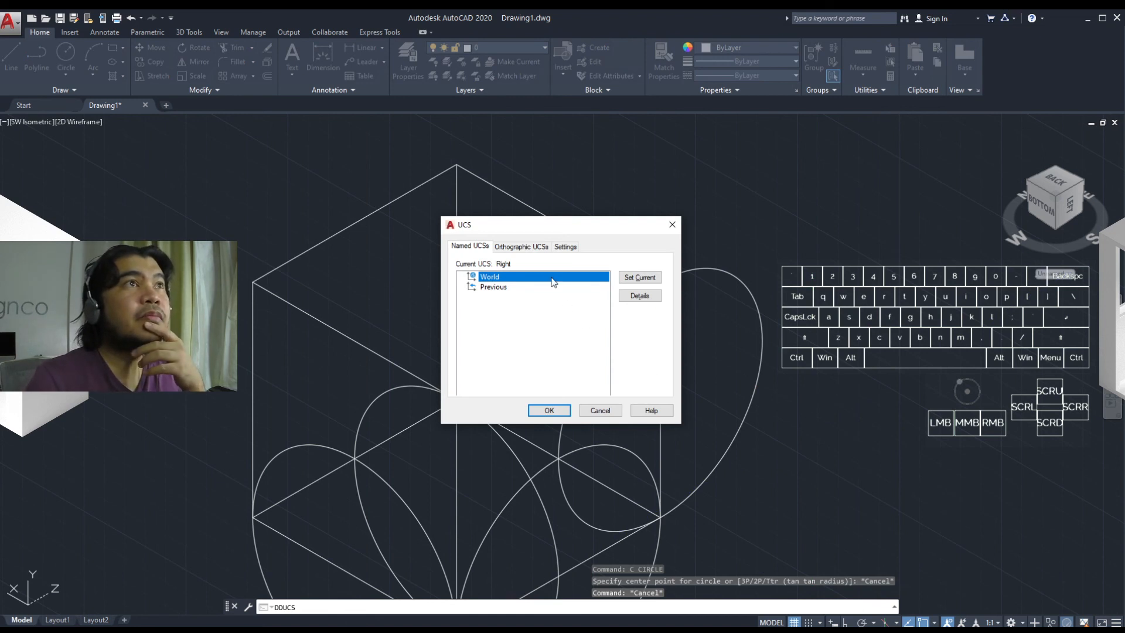
pyautogui.click(565, 247)
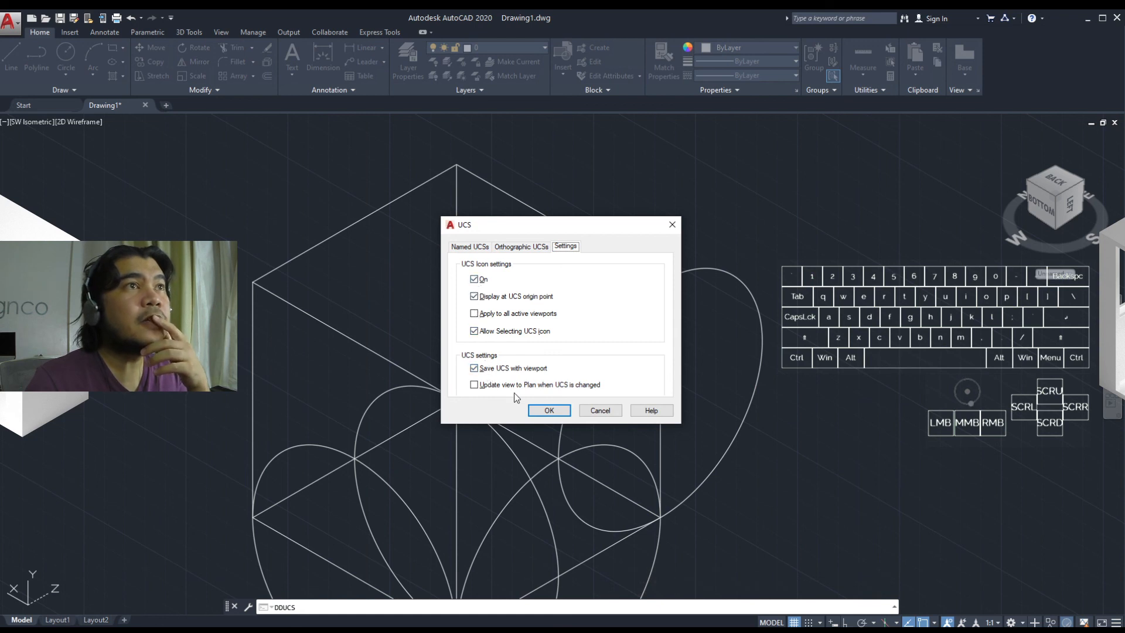
pyautogui.click(599, 413)
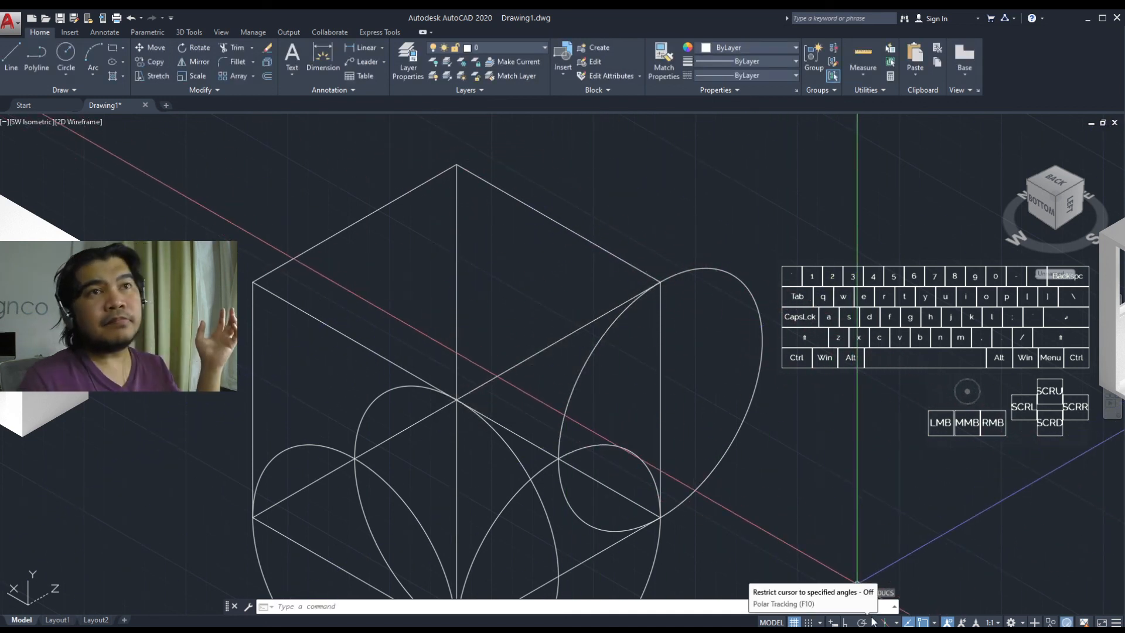
# Step: Examine the 3D Modeling options for crosshairs, viewport tools and UCS display, leaving them unchanged
pyautogui.write('op')
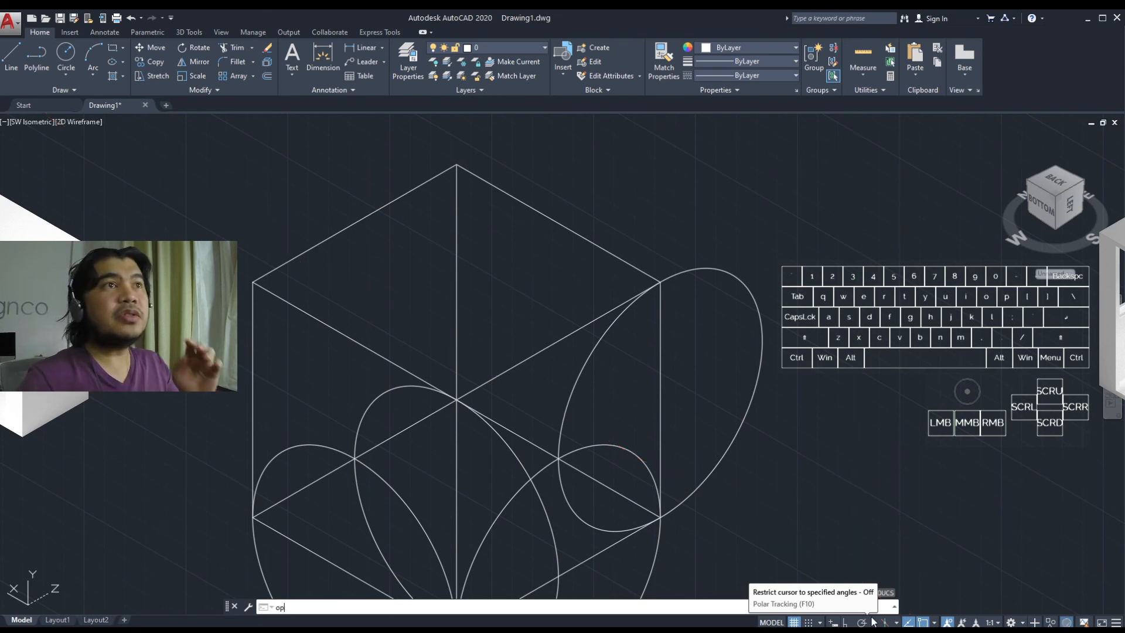
pyautogui.press('Return')
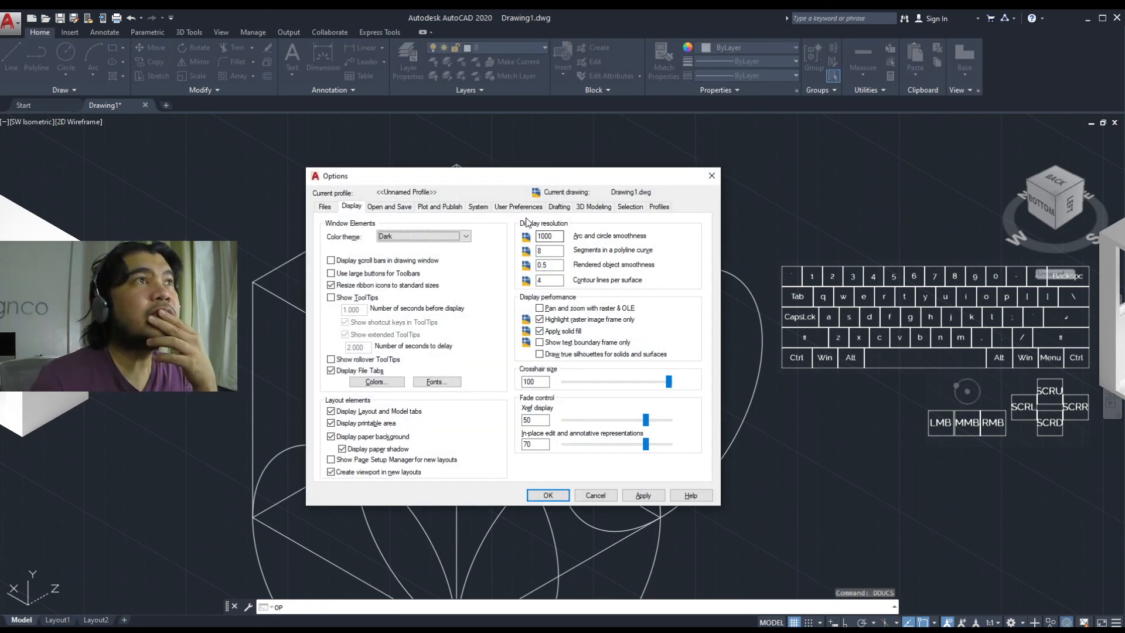
pyautogui.click(583, 208)
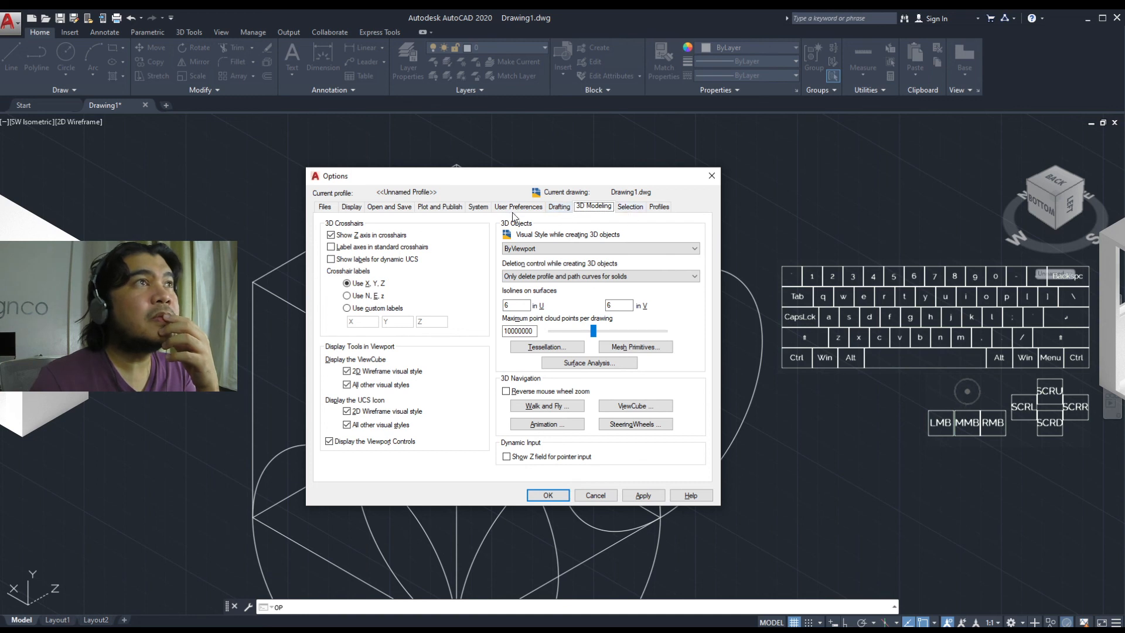
pyautogui.click(709, 175)
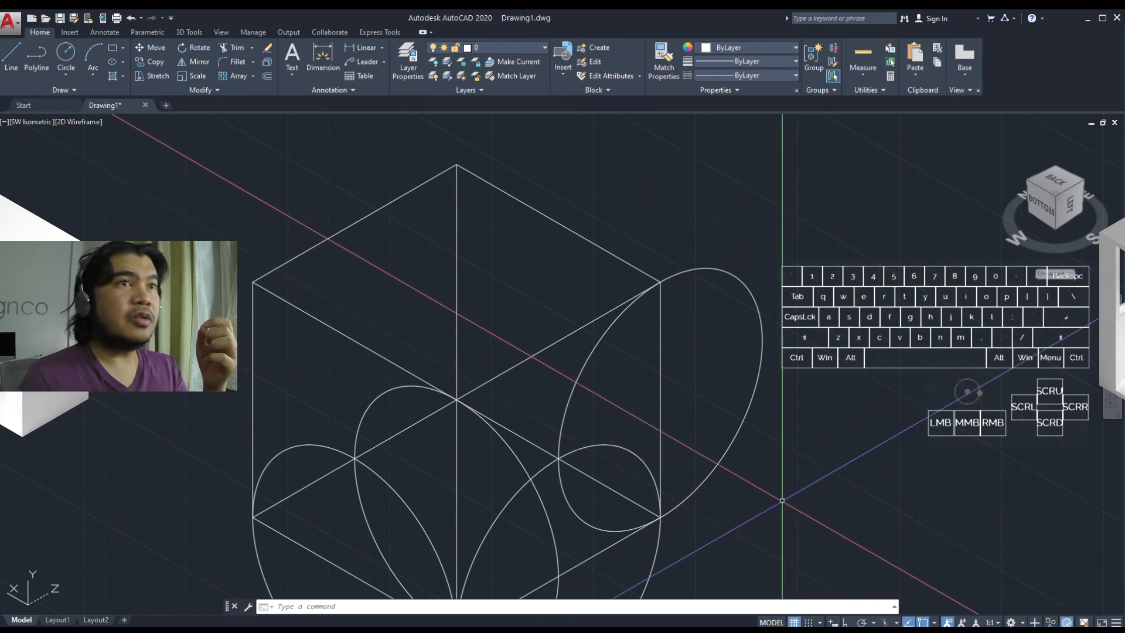
# Step: Check the list of named UCSs in the UCS manager and close it without changes
pyautogui.write('dducs')
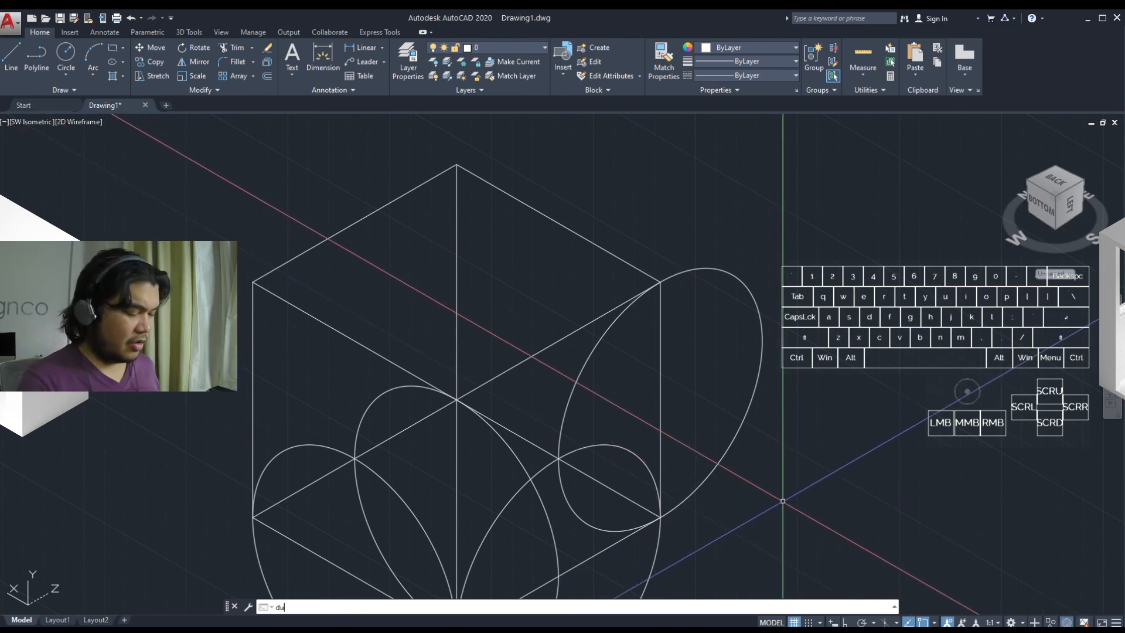
pyautogui.press('space')
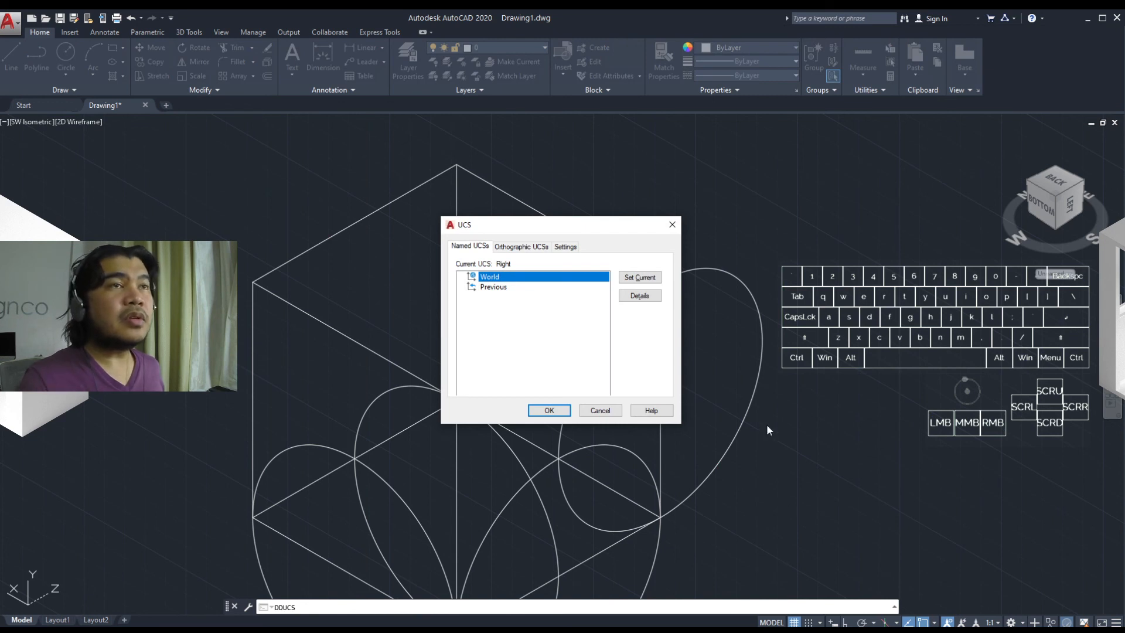
pyautogui.click(598, 411)
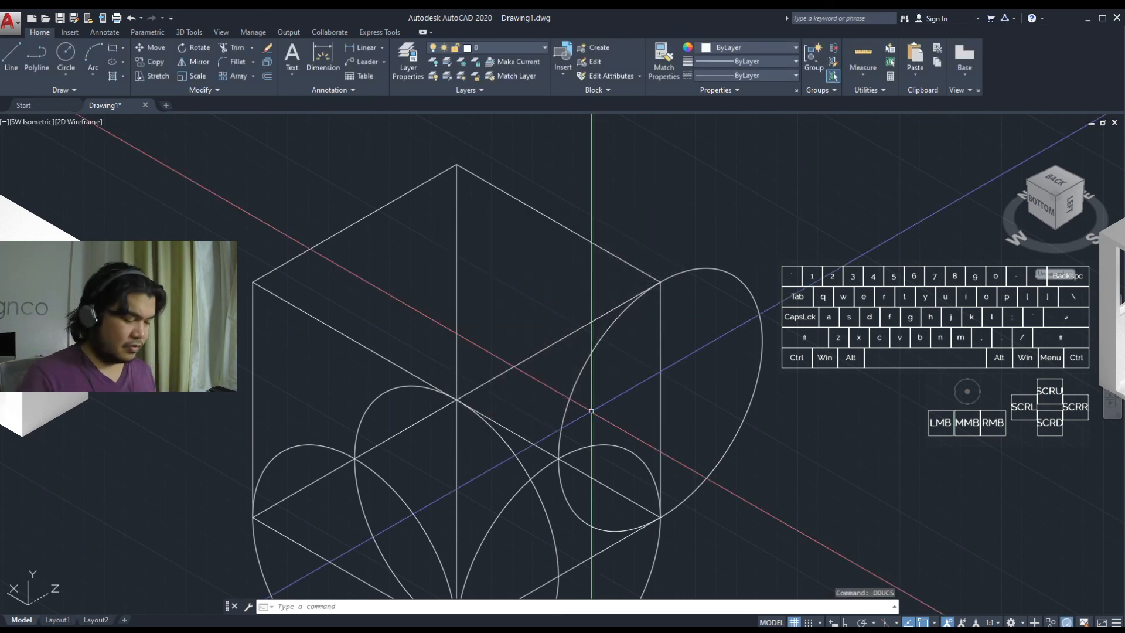
# Step: Disable selection cycling in the Drafting Settings, leaving its list box display option enabled
pyautogui.write('se')
pyautogui.press('space')
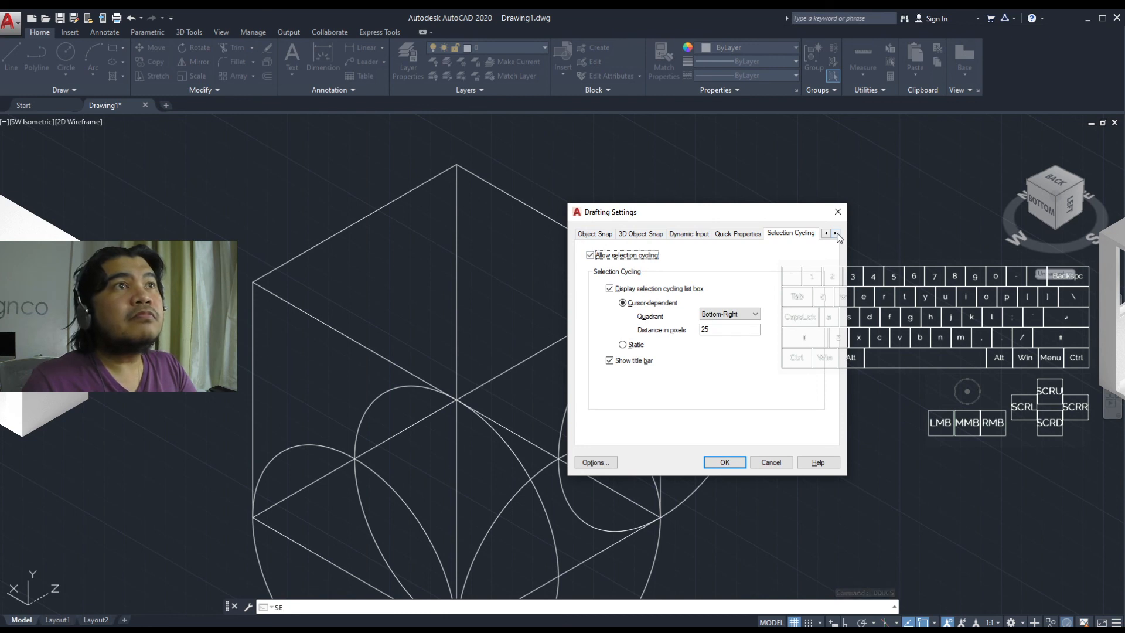
pyautogui.click(609, 289)
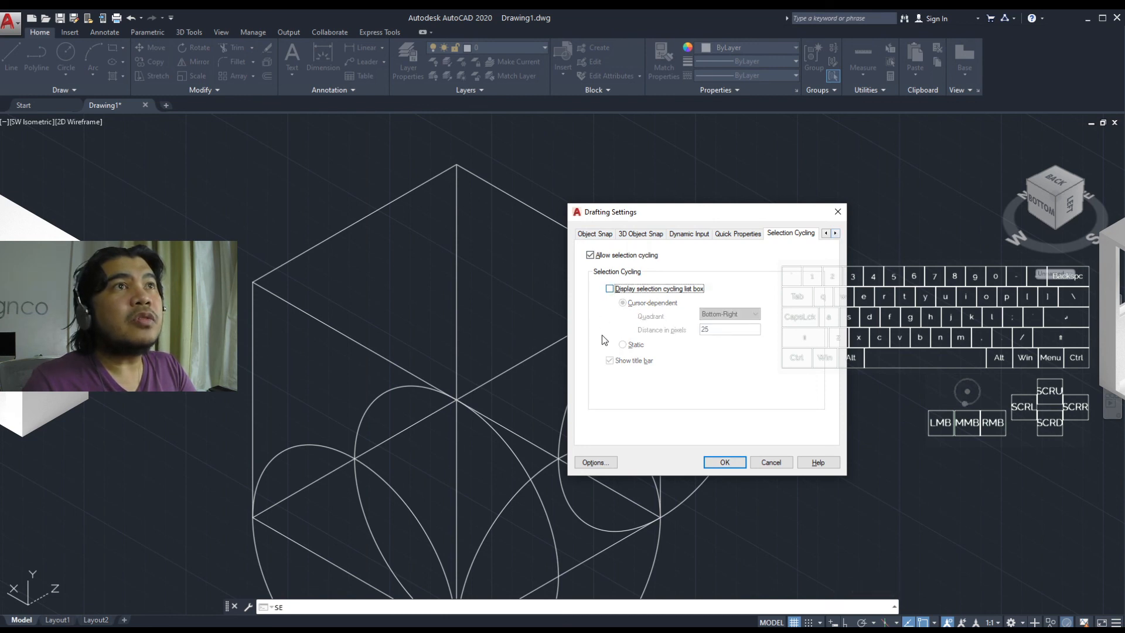
pyautogui.click(617, 288)
pyautogui.click(591, 255)
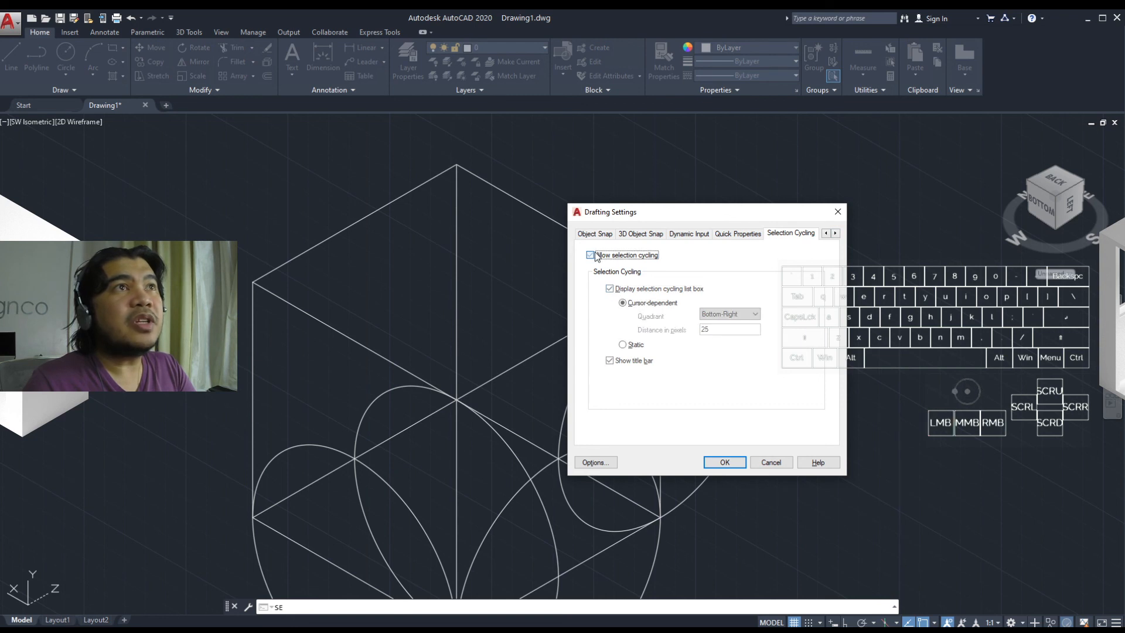
# Step: Look through the Drafting Settings for snap and grid, polar tracking, object snap, 3D object snap, dynamic input and quick properties
pyautogui.click(826, 234)
pyautogui.click(826, 233)
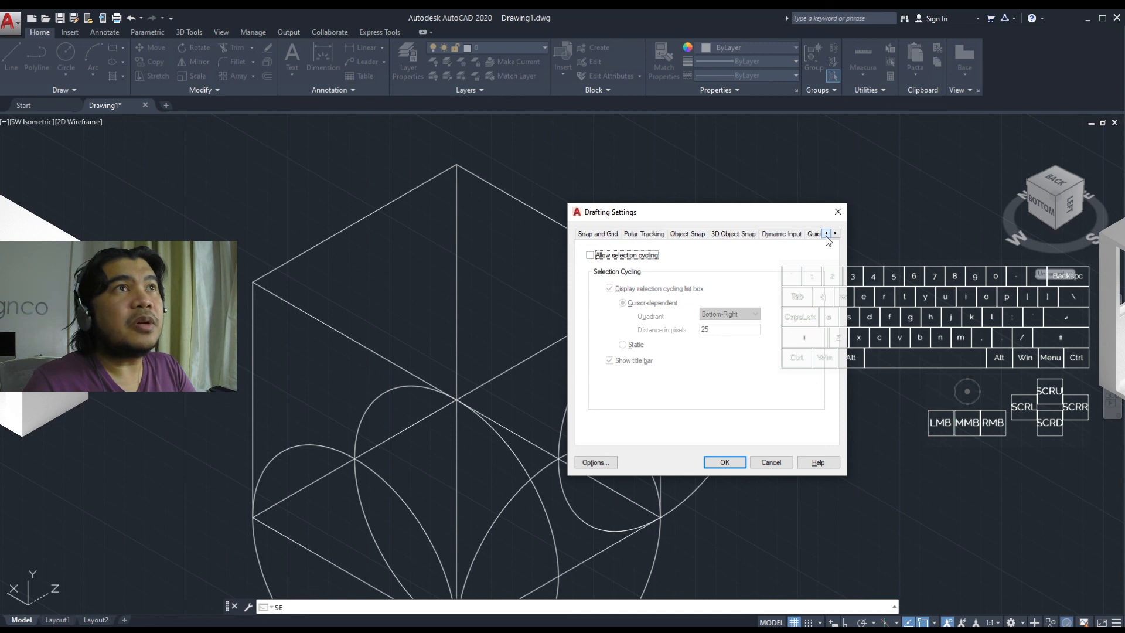
pyautogui.click(611, 236)
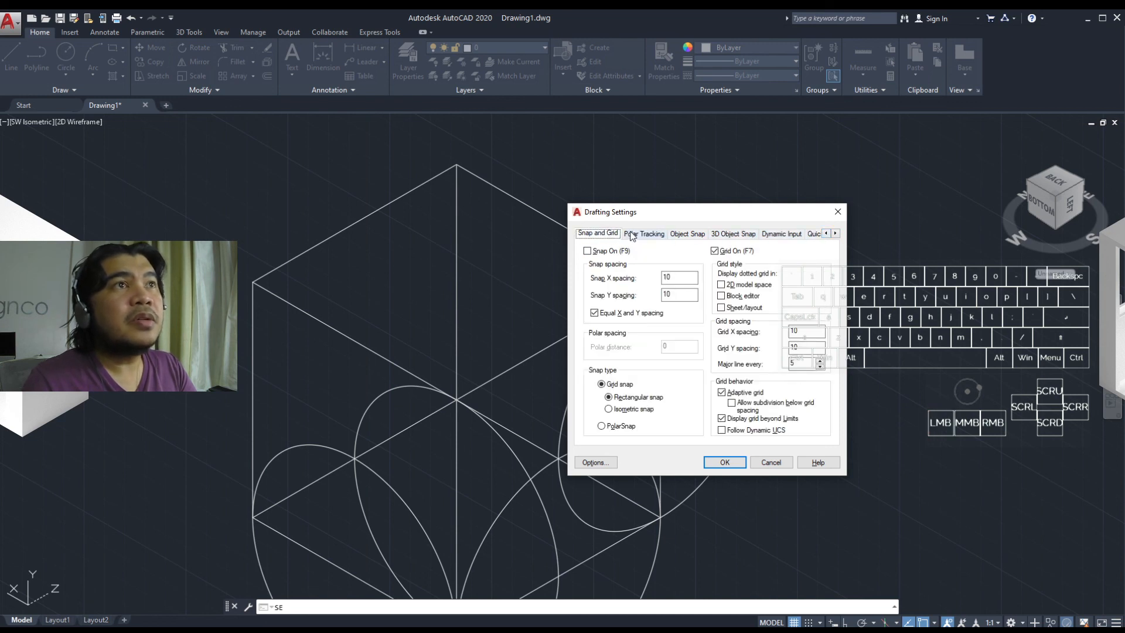
pyautogui.click(632, 234)
pyautogui.click(611, 236)
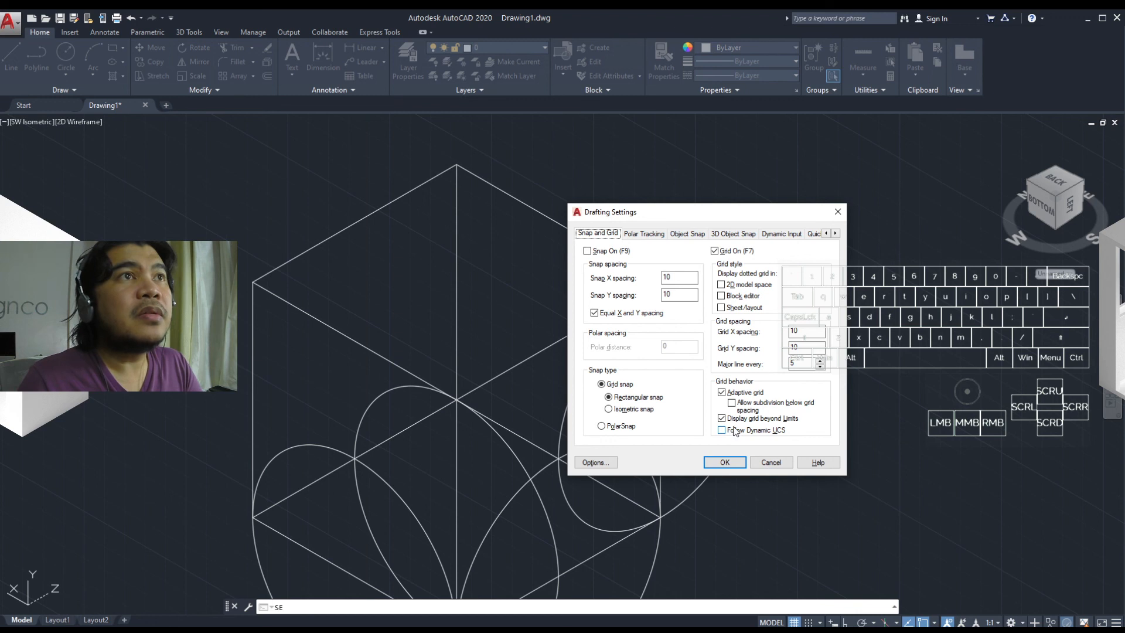
pyautogui.click(638, 234)
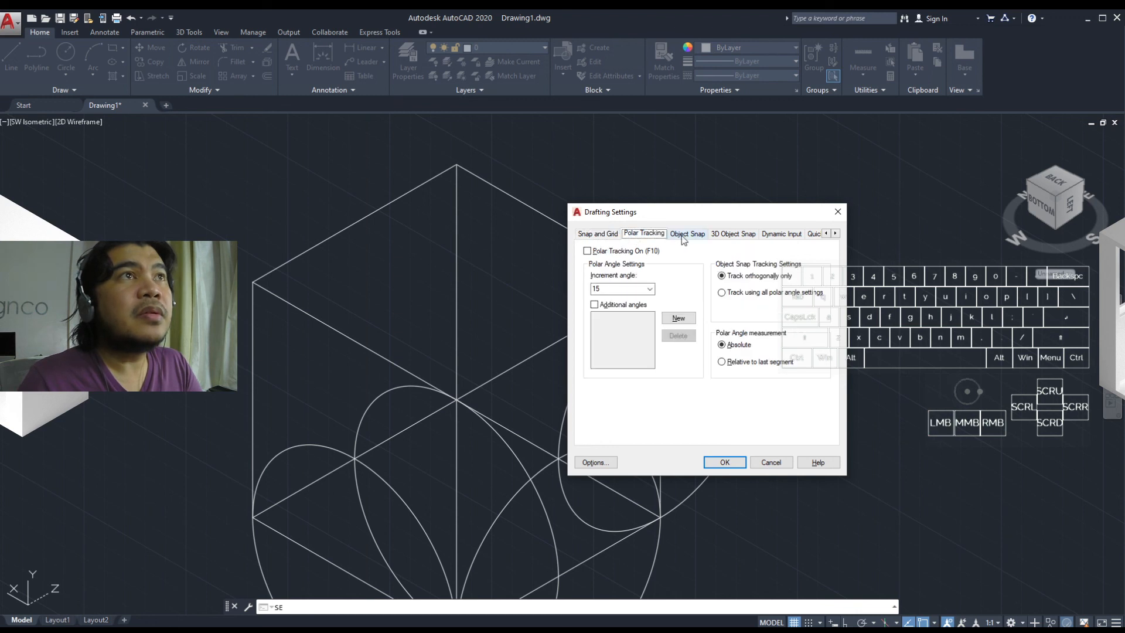
pyautogui.click(686, 233)
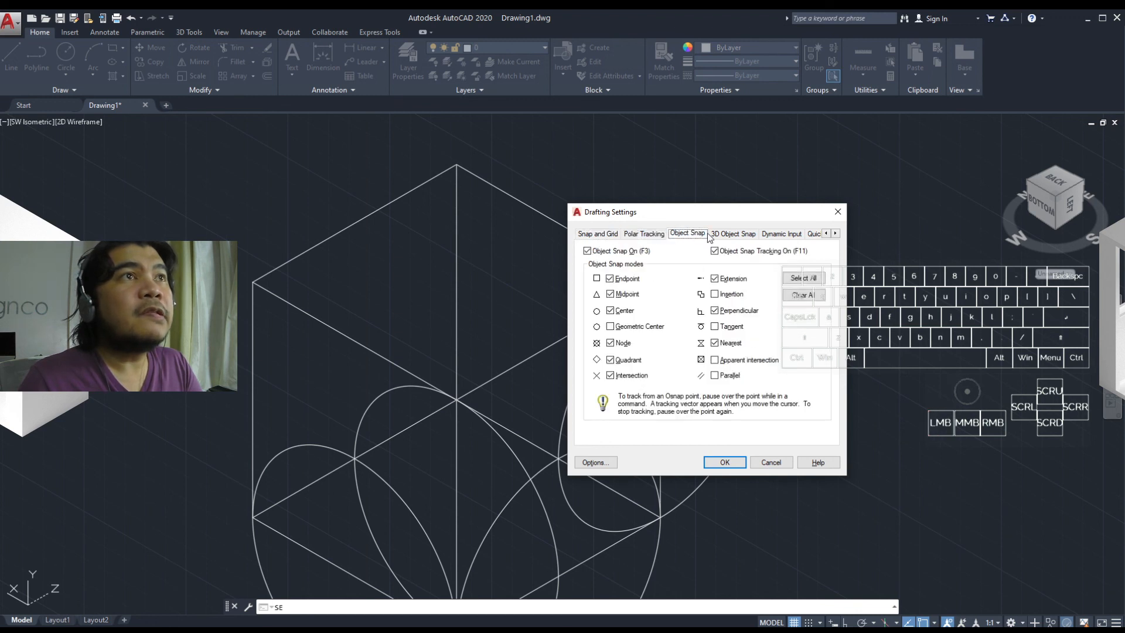
pyautogui.click(733, 233)
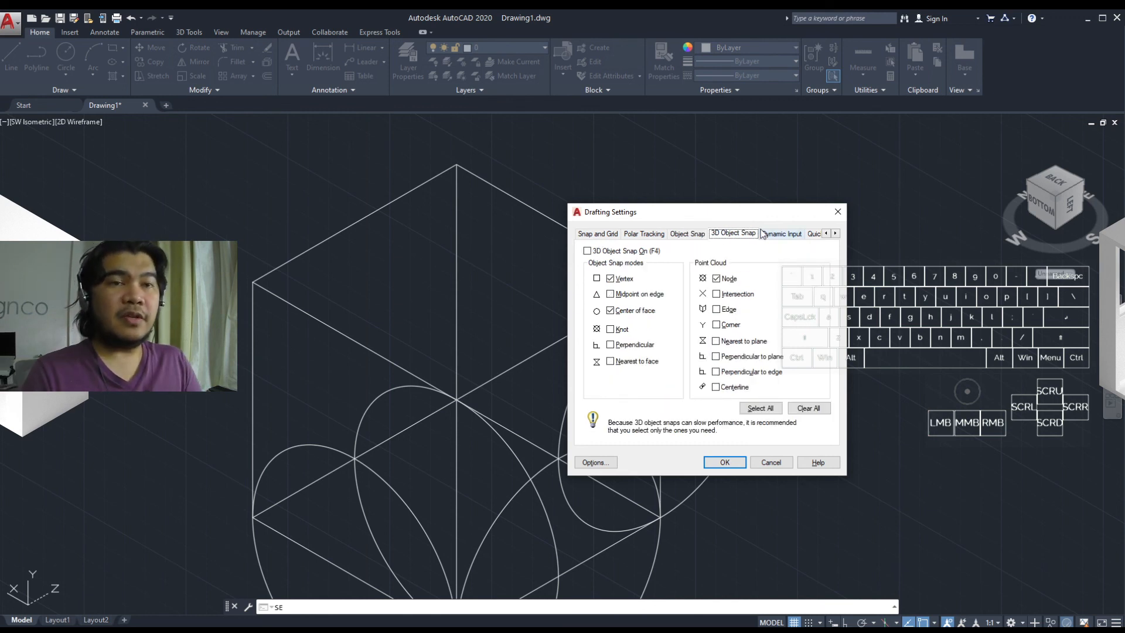
pyautogui.click(779, 235)
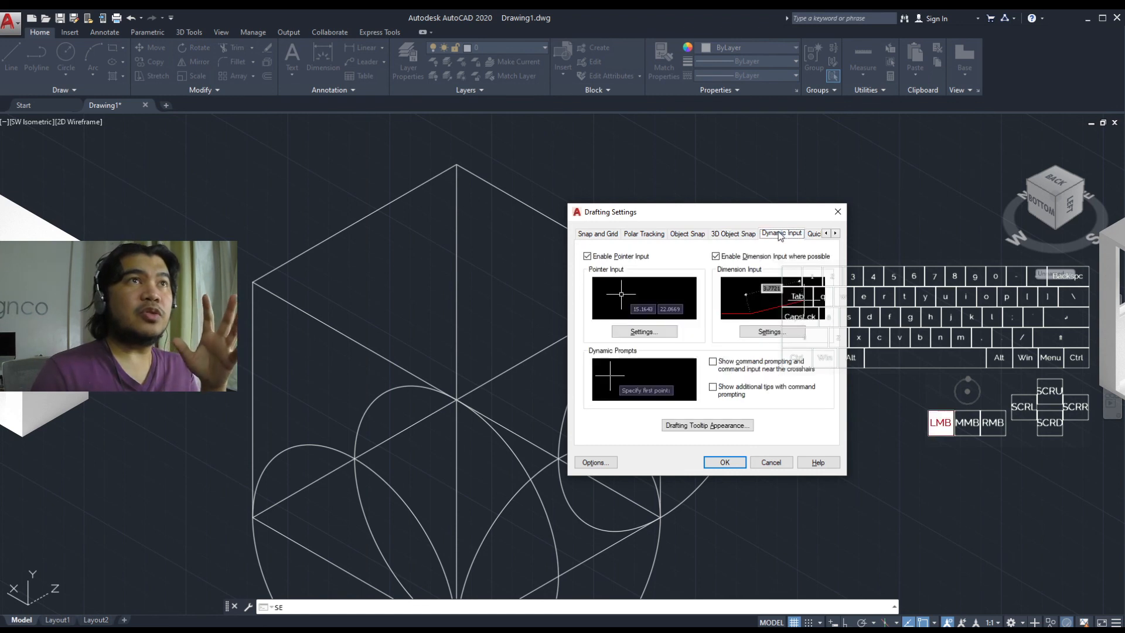
pyautogui.click(813, 235)
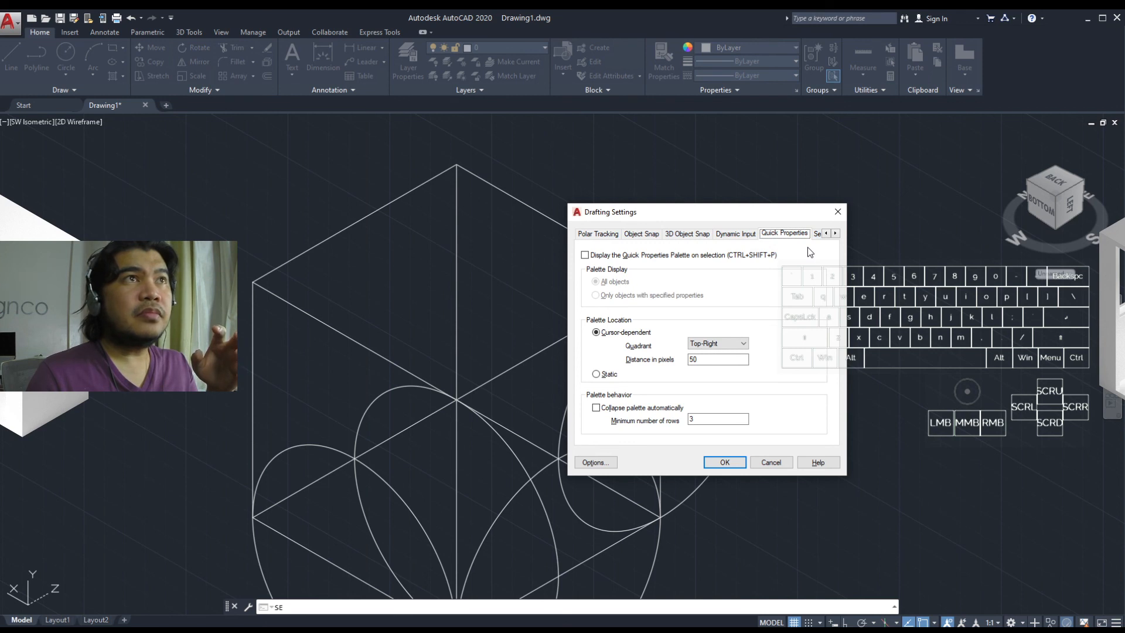
pyautogui.moveTo(779, 219); pyautogui.dragTo(871, 232)
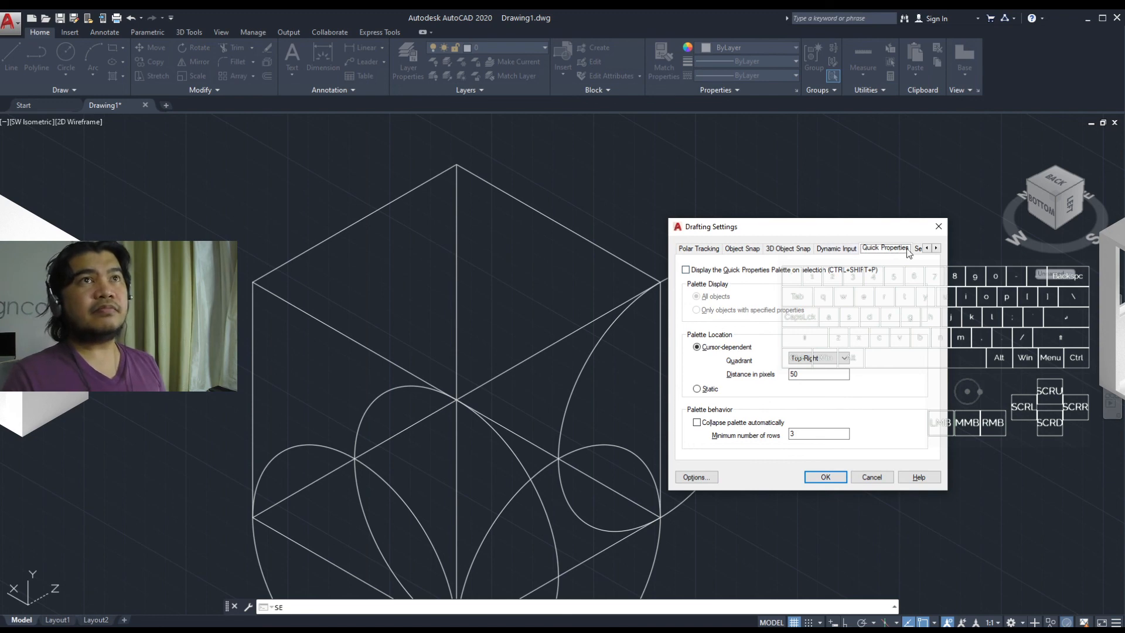
# Step: Check the remaining Drafting Settings categories and close the dialog without applying changes
pyautogui.click(936, 249)
pyautogui.click(936, 249)
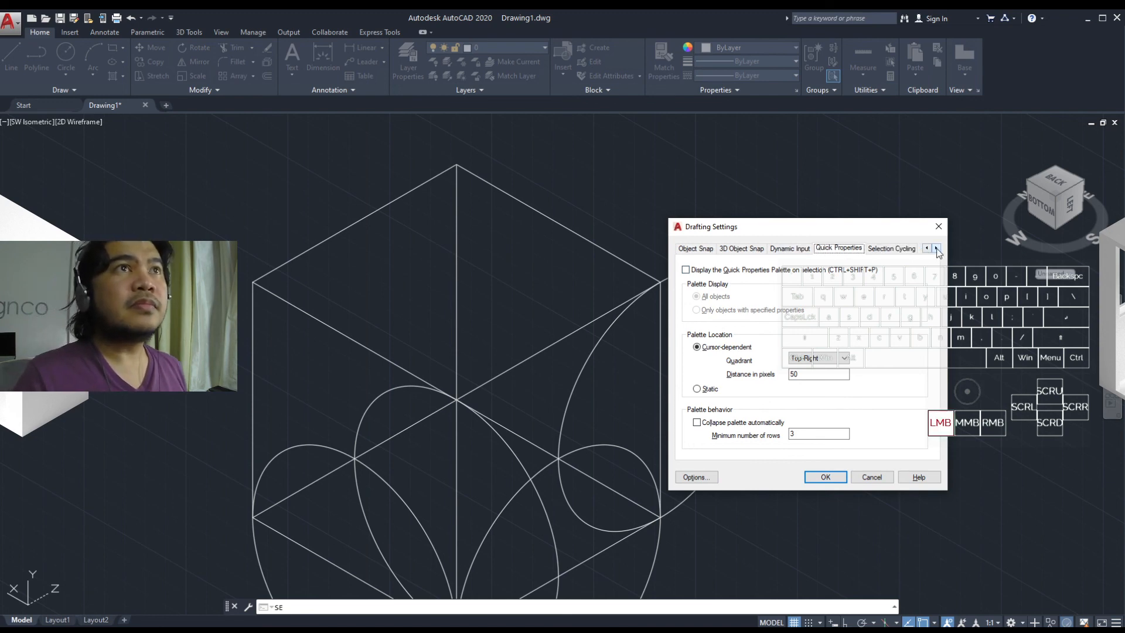
pyautogui.click(871, 475)
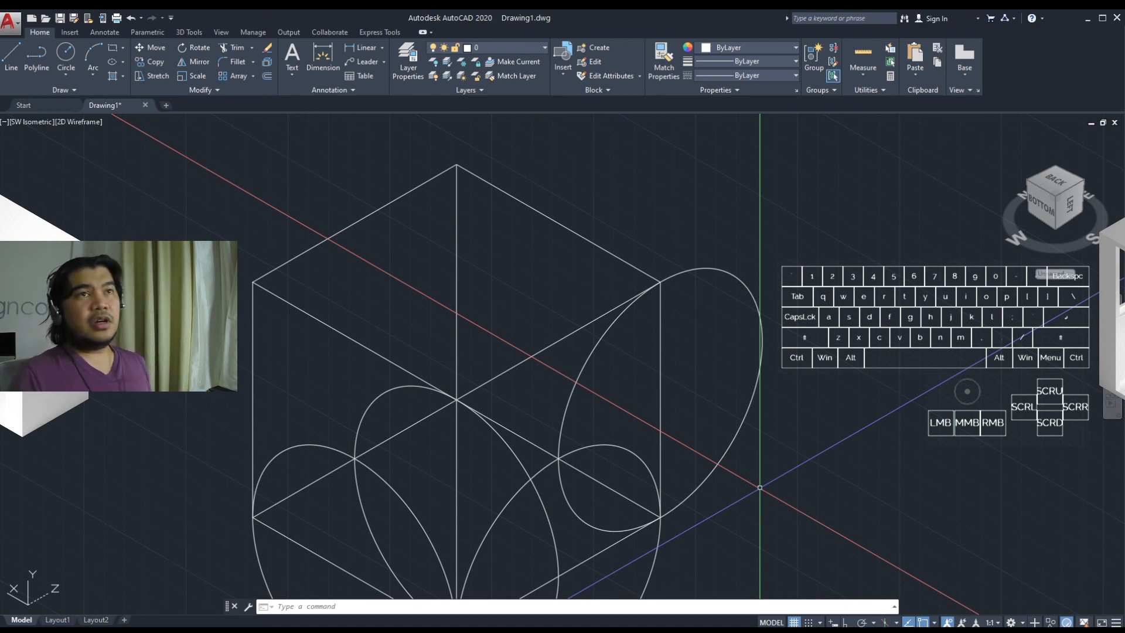
pyautogui.press('Escape')
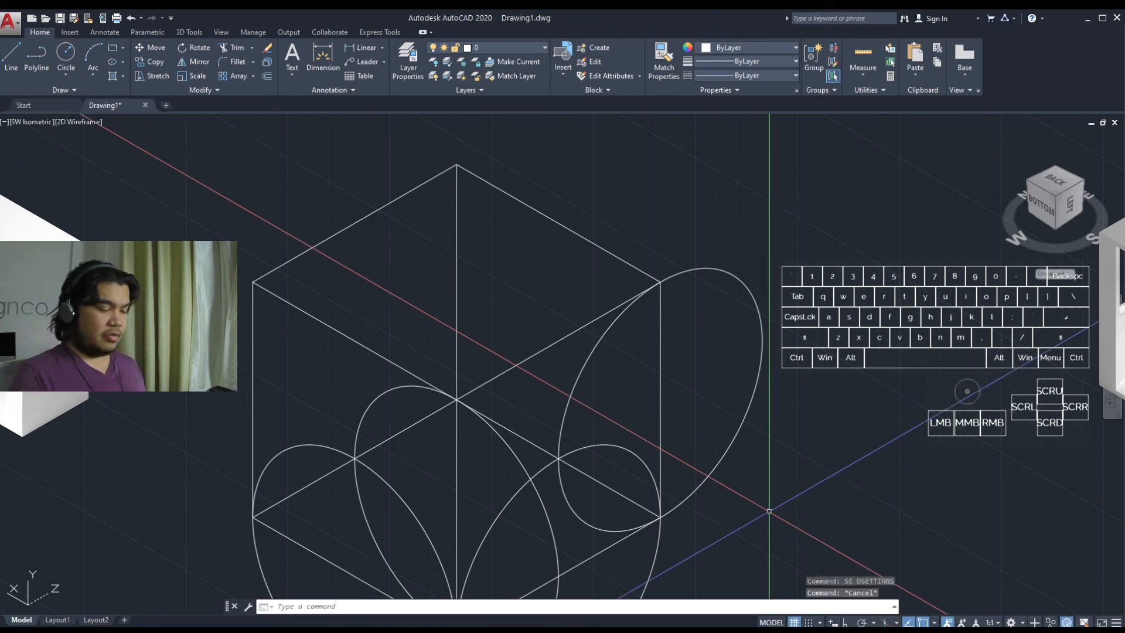
# Step: Reset the UCS to the World coordinate system
pyautogui.write('ucs')
pyautogui.press('Return')
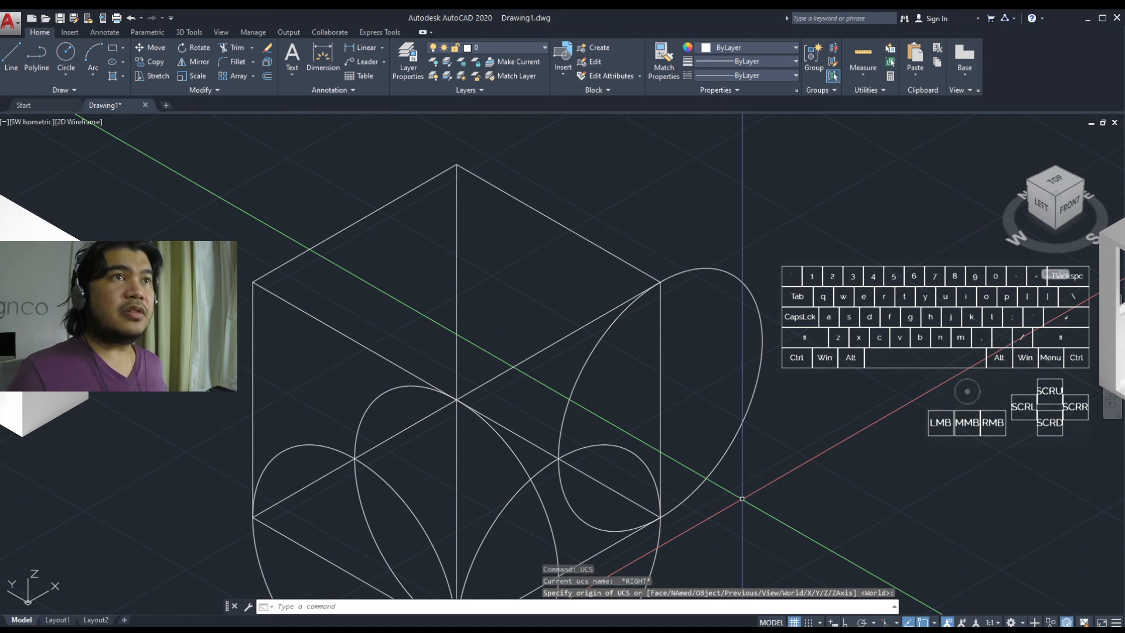
pyautogui.scroll(-2, 758, 460)
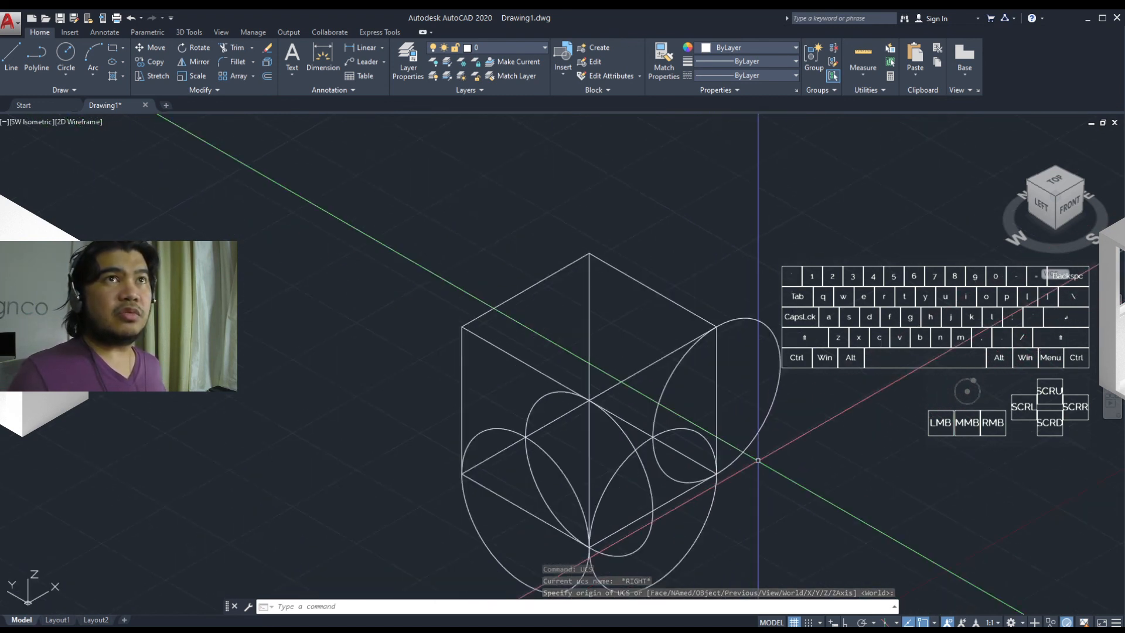
# Step: Set the ViewCube size to Tiny in the ViewCube settings
pyautogui.rightClick(1032, 192)
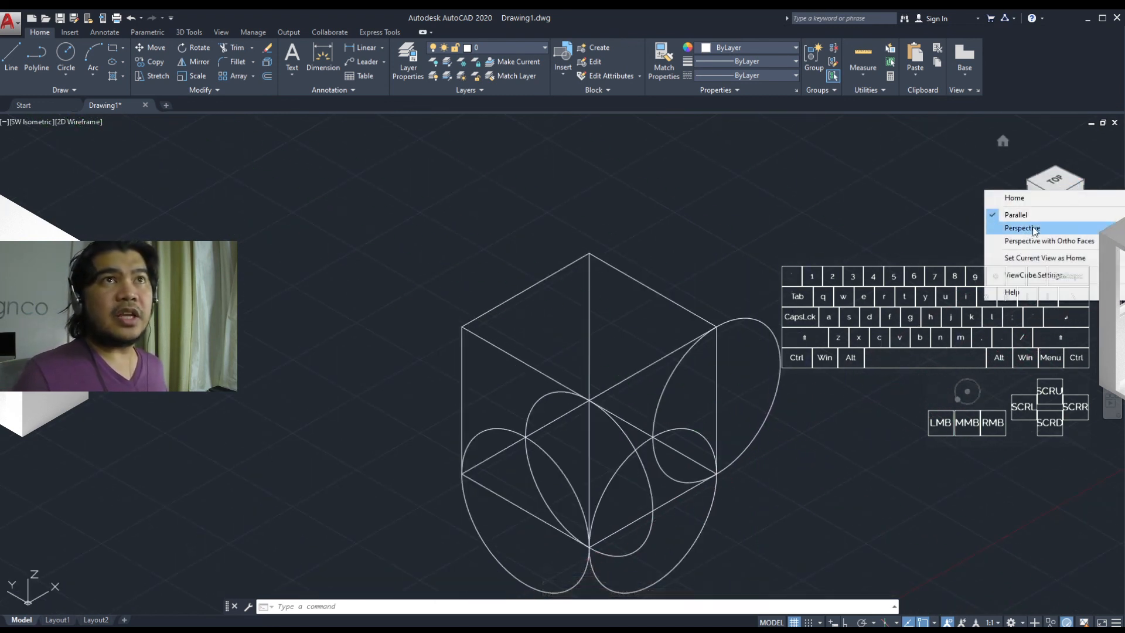
pyautogui.click(1034, 275)
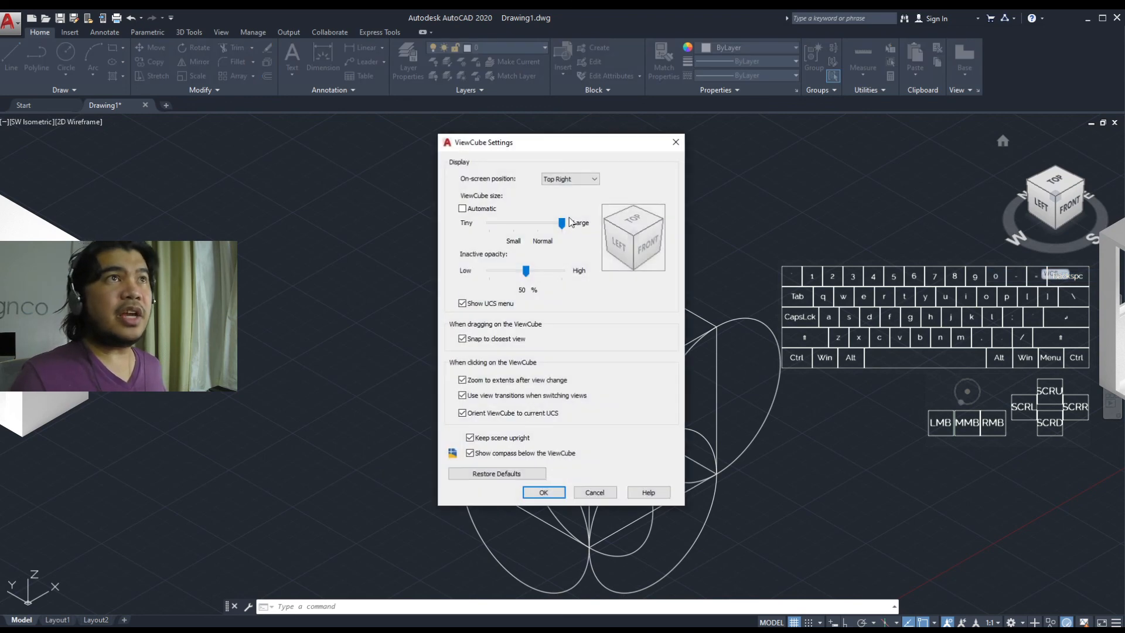
pyautogui.moveTo(561, 223); pyautogui.dragTo(422, 263)
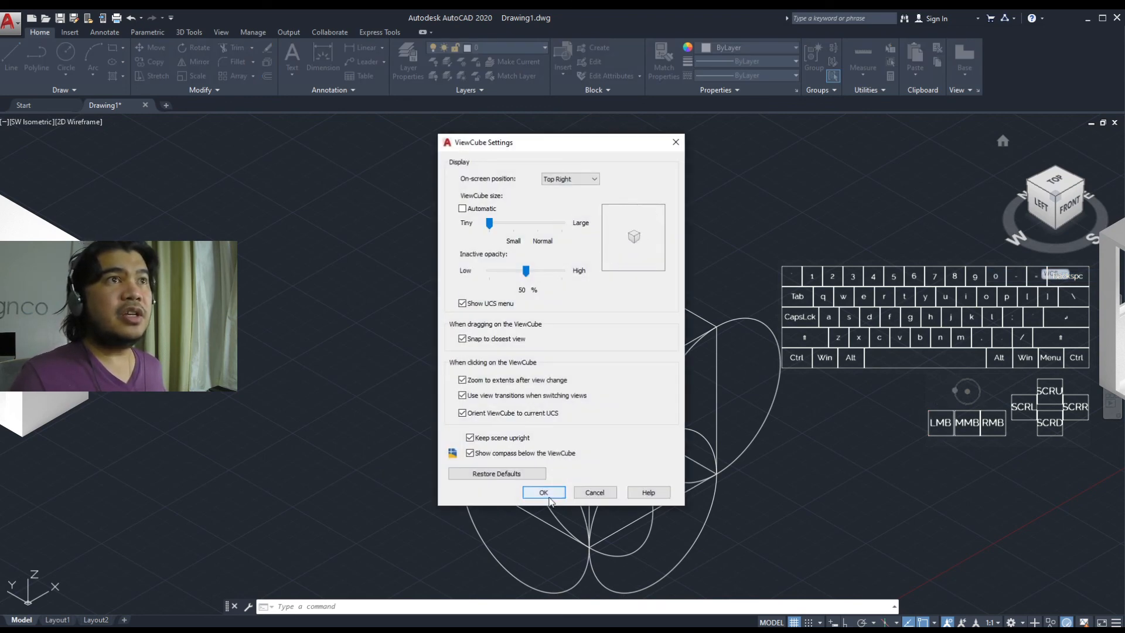
pyautogui.click(548, 496)
# Step: Set the ViewCube size to Small in the ViewCube settings
pyautogui.rightClick(1113, 148)
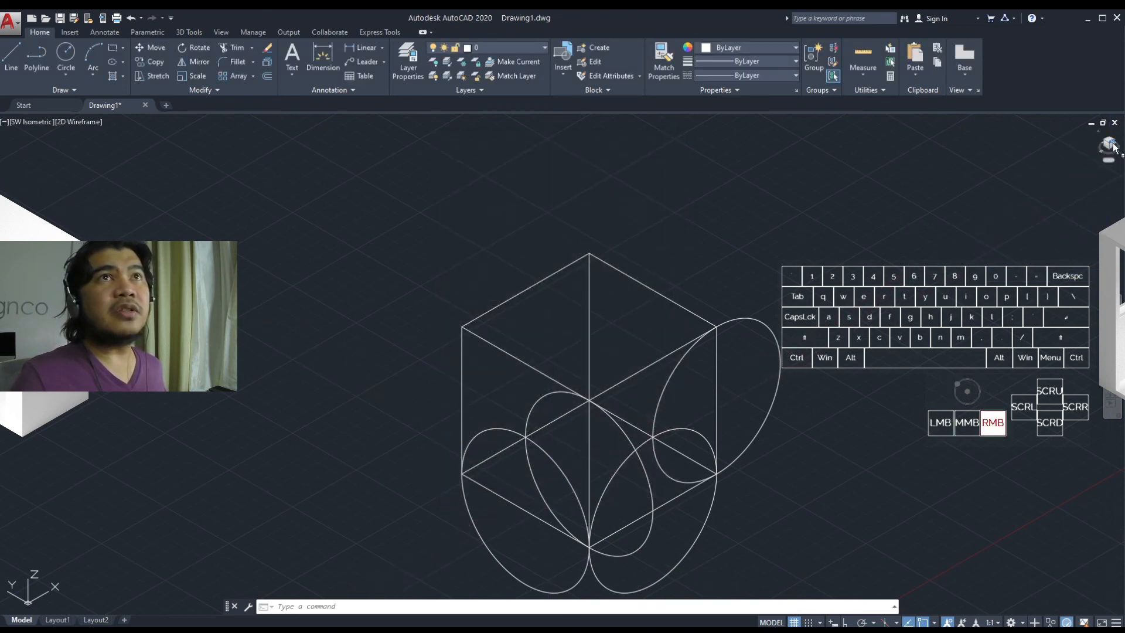
pyautogui.click(1038, 229)
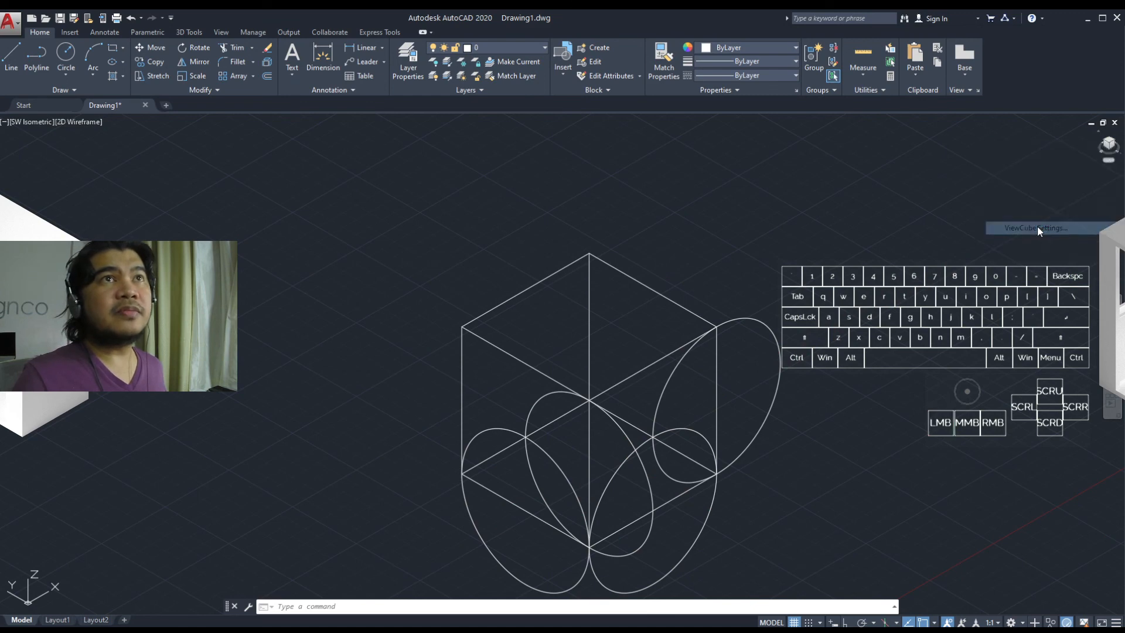
pyautogui.moveTo(493, 225); pyautogui.dragTo(505, 224)
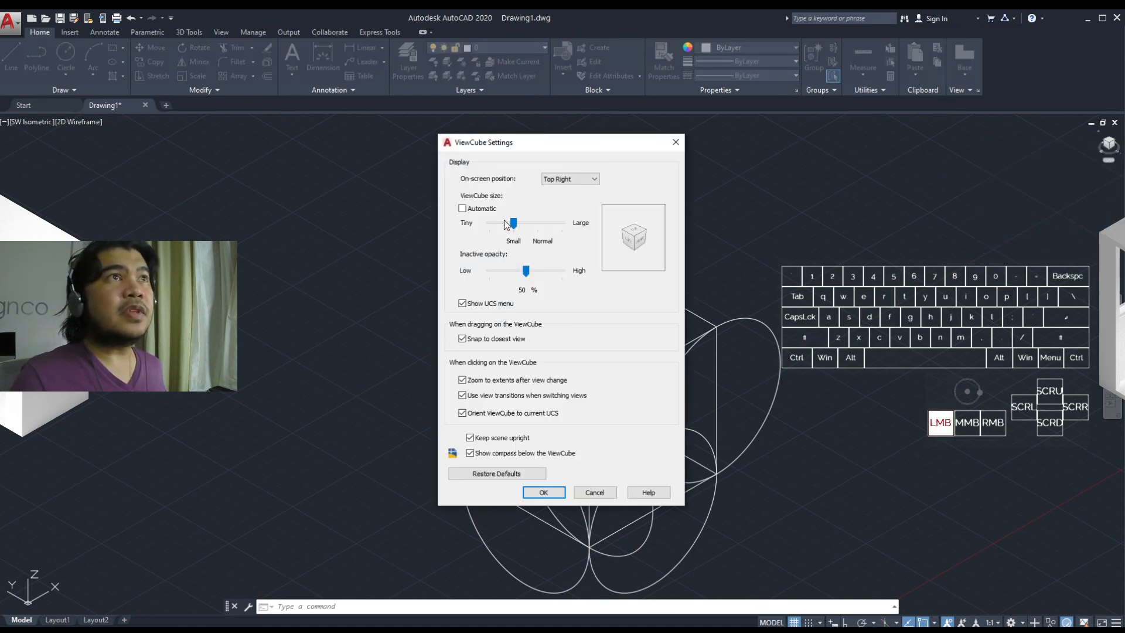
pyautogui.click(543, 492)
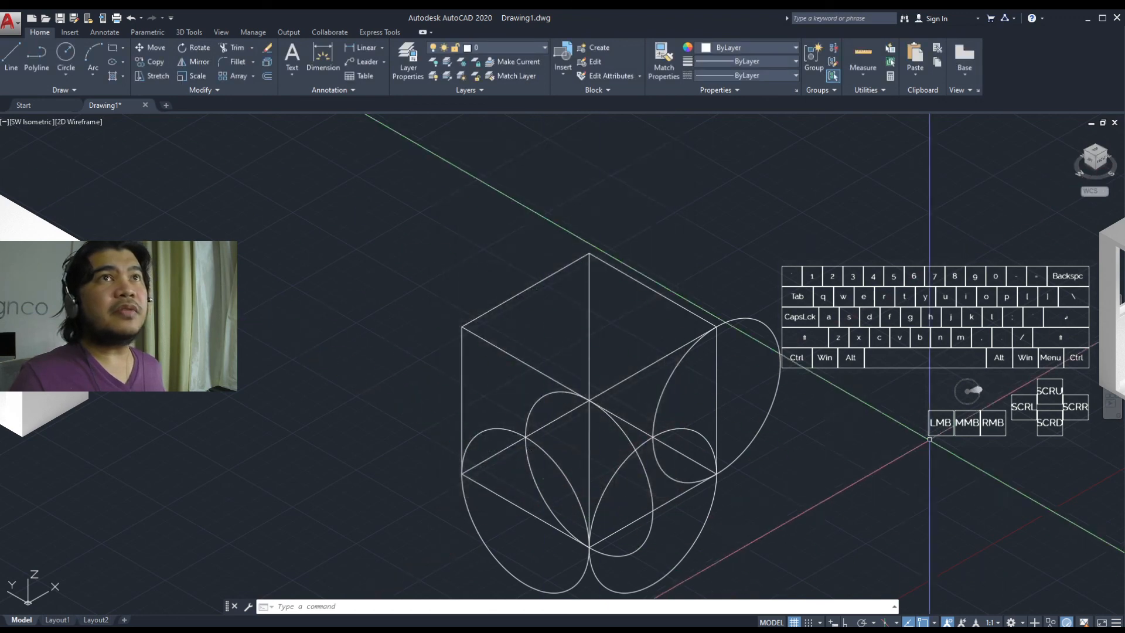
# Step: Show the hidden Navigate group among the ribbon's View tools
pyautogui.moveTo(649, 386)
pyautogui.mouseDown(button='middle')
pyautogui.moveTo(548, 397)
pyautogui.moveTo(584, 400)
pyautogui.moveTo(577, 372)
pyautogui.moveTo(619, 380)
pyautogui.mouseUp(button='middle')
pyautogui.scroll(2, 532, 402)
pyautogui.scroll(-2, 587, 398)
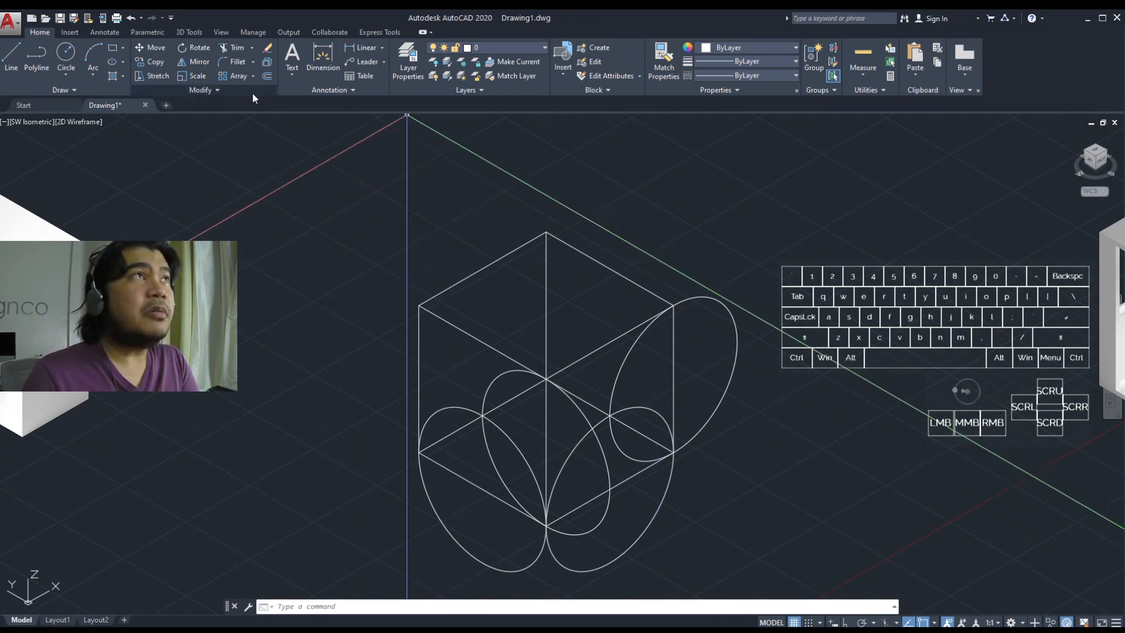
pyautogui.click(188, 34)
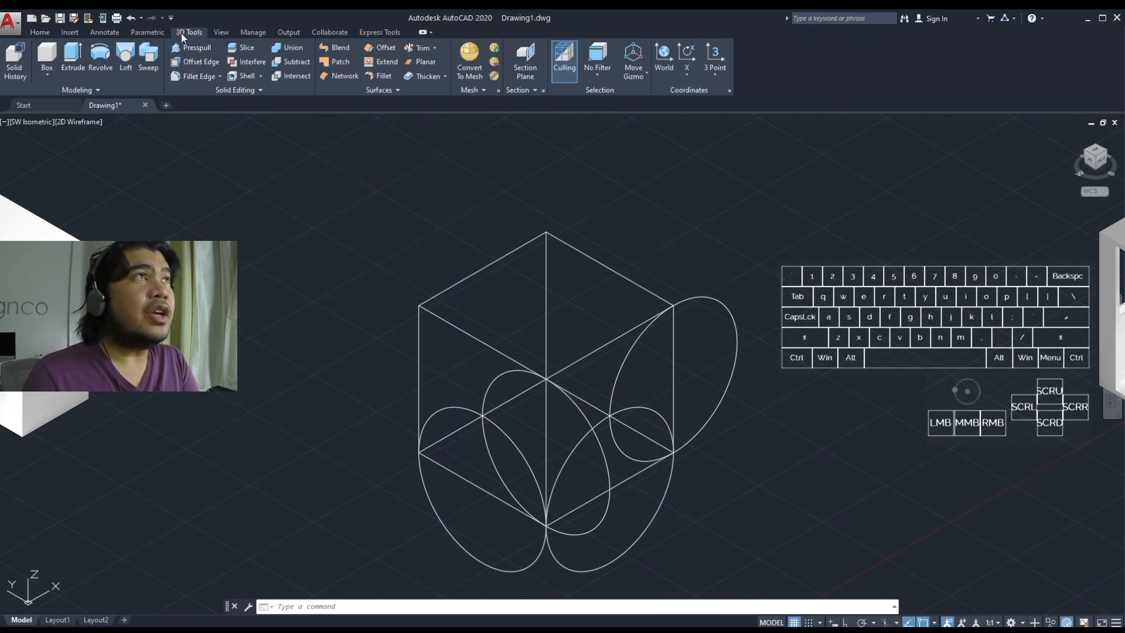
pyautogui.click(220, 33)
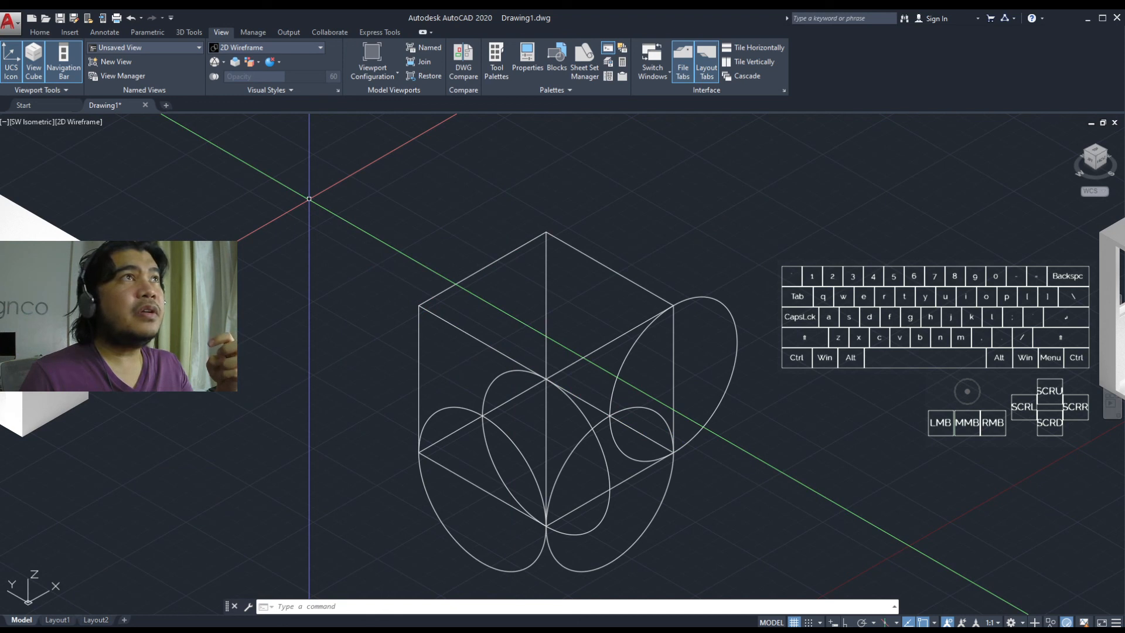
pyautogui.rightClick(822, 63)
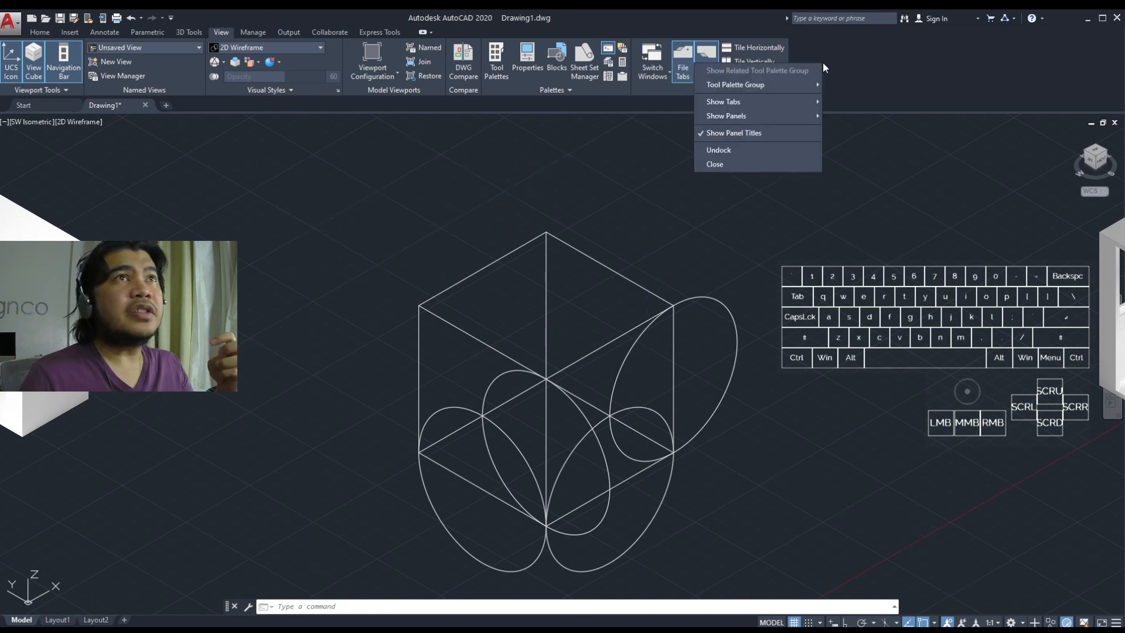
pyautogui.moveTo(810, 99)
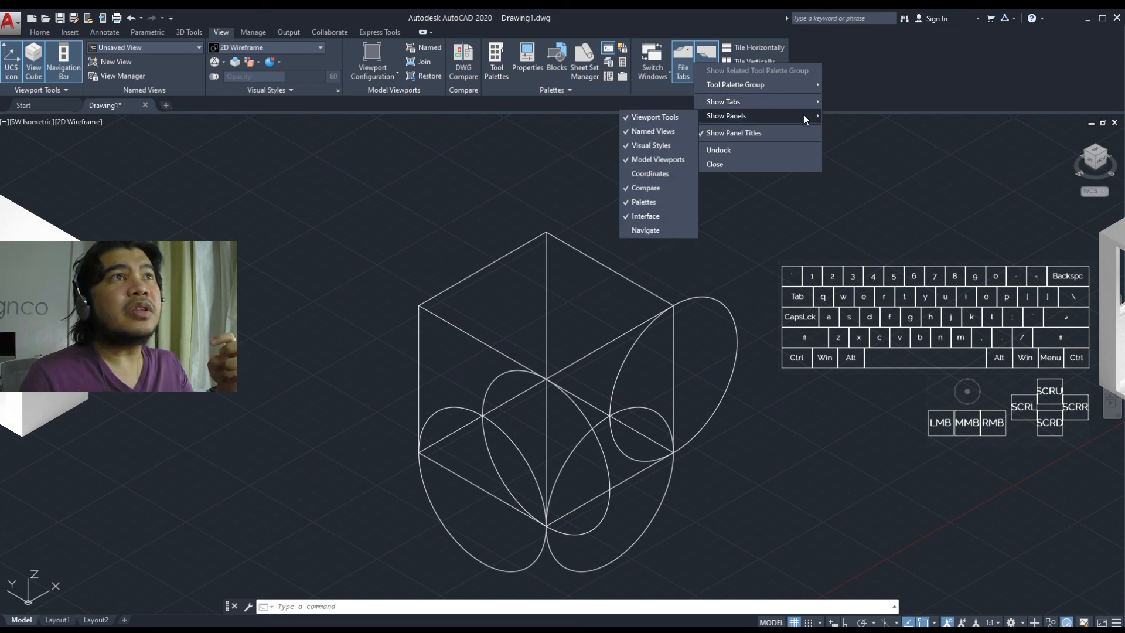
pyautogui.click(646, 231)
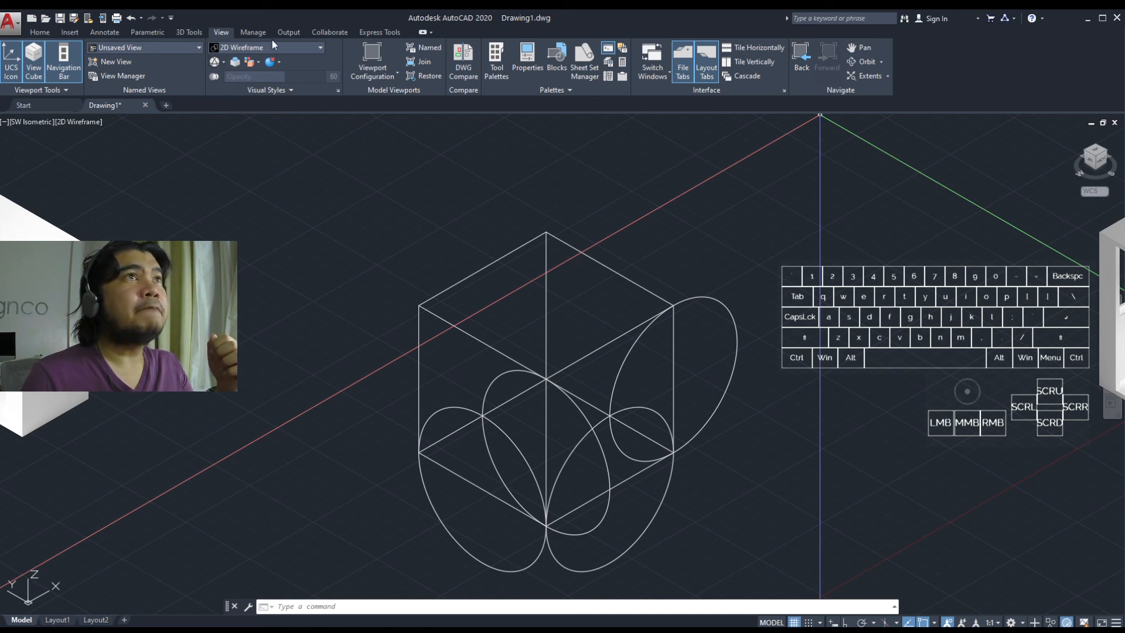
# Step: Look through the 3D tools and the available orbit and zoom options for a dynamic UCS setting
pyautogui.click(185, 33)
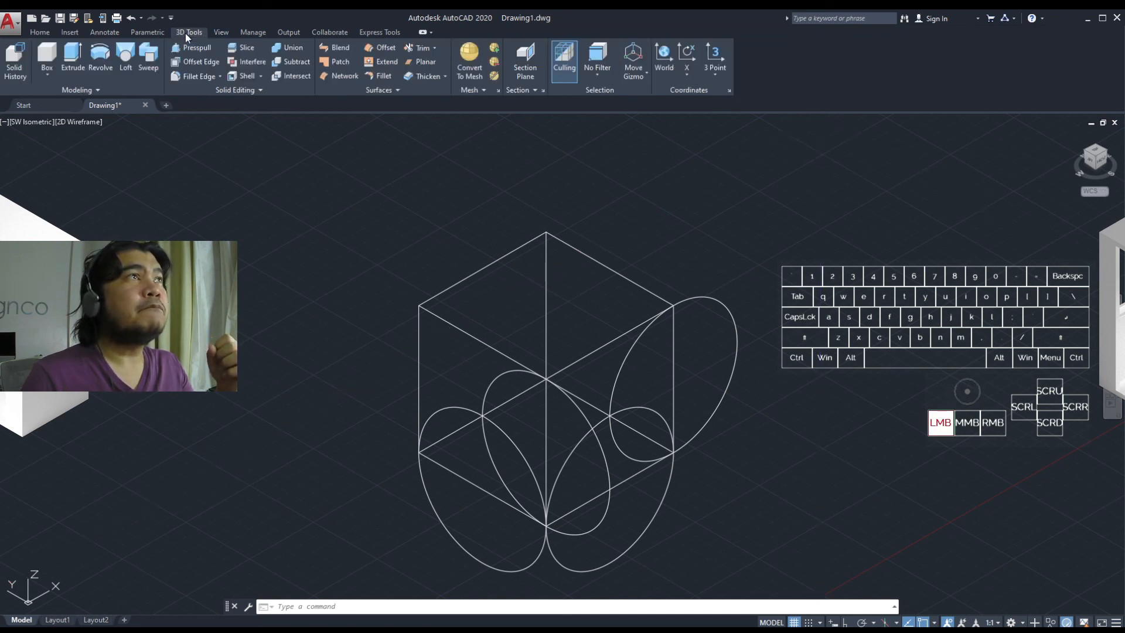
pyautogui.click(216, 33)
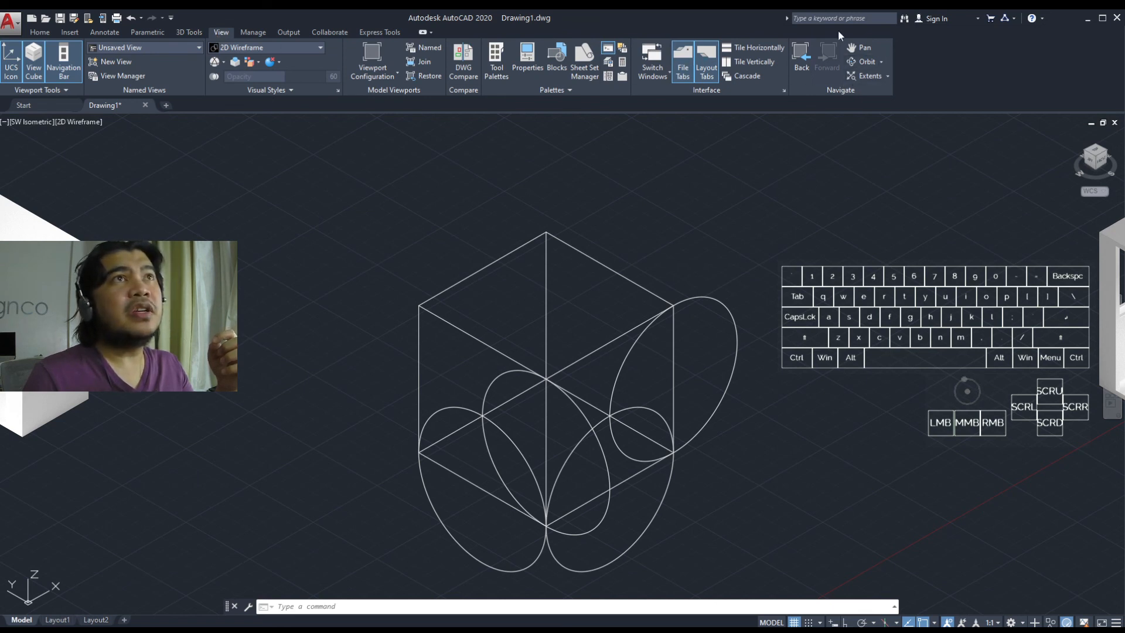
pyautogui.click(881, 62)
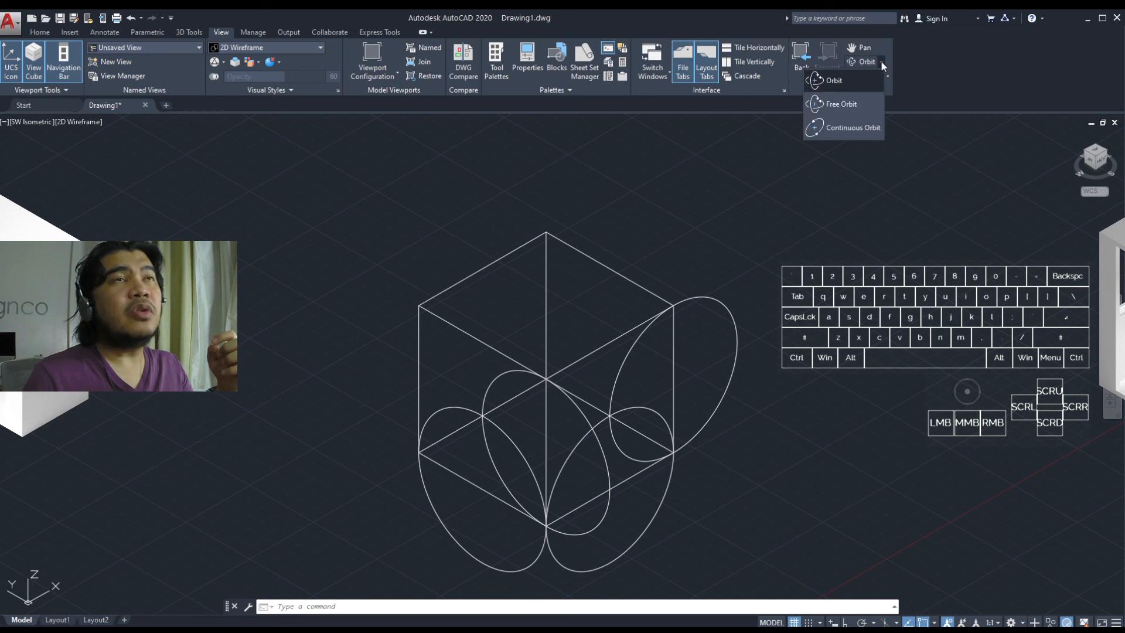
pyautogui.click(922, 57)
pyautogui.click(888, 76)
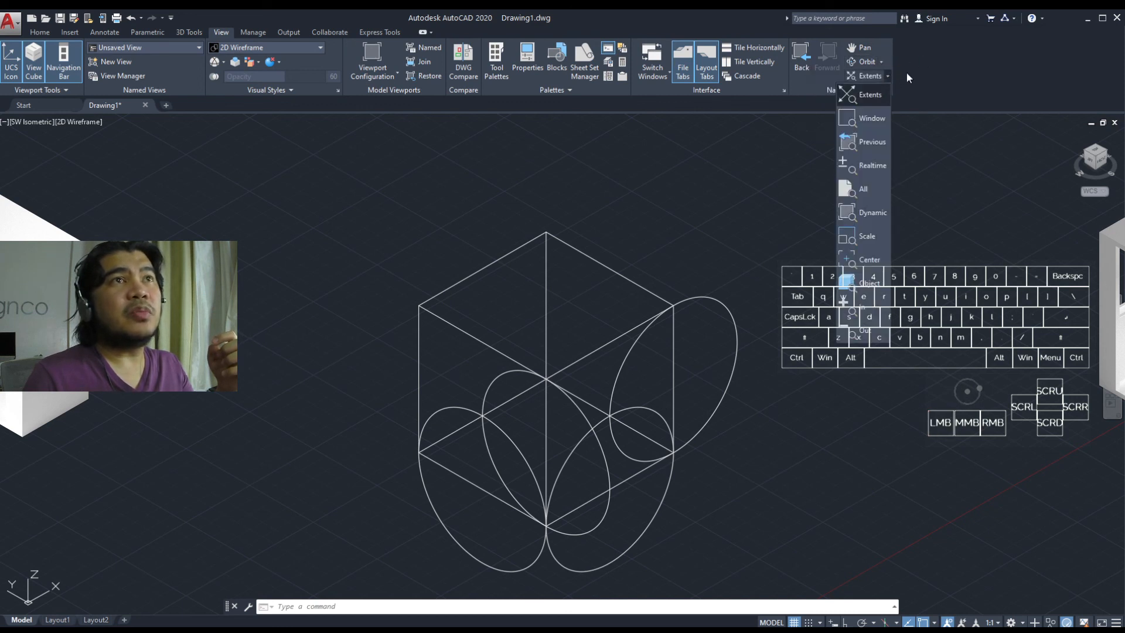
pyautogui.click(912, 71)
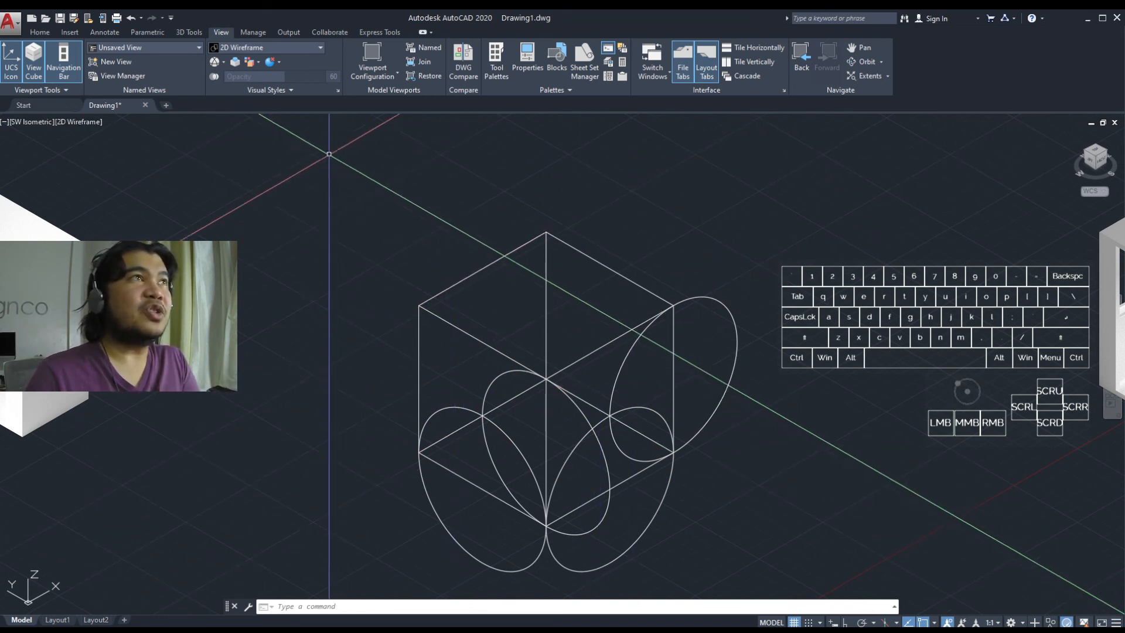
# Step: Apply the Shaded visual style to the isometric view of the cube
pyautogui.click(273, 47)
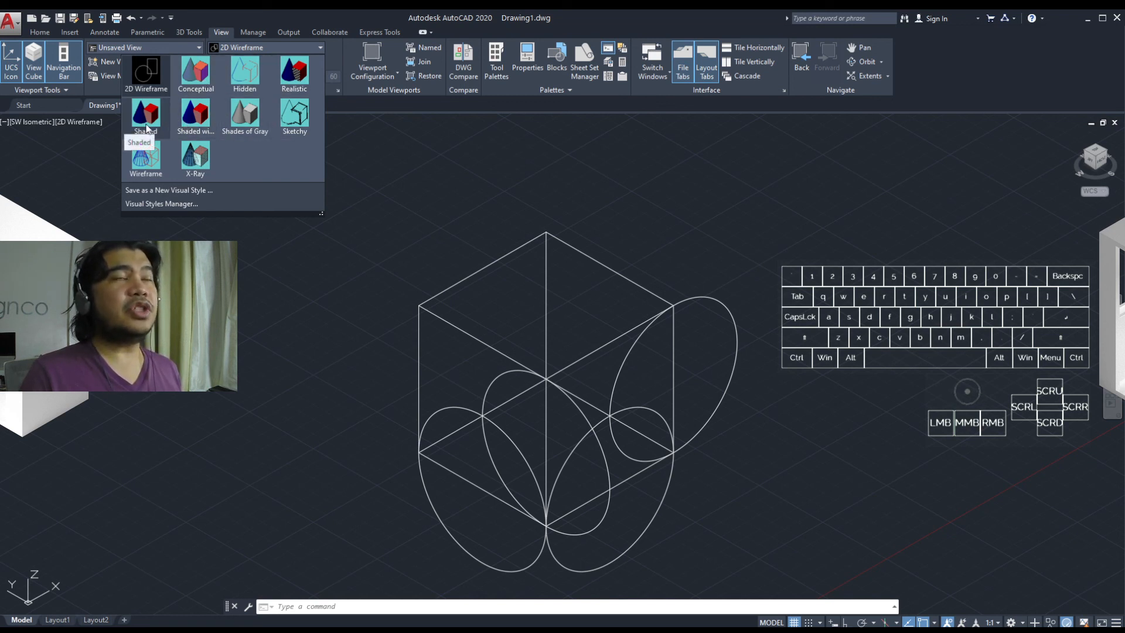
pyautogui.click(146, 116)
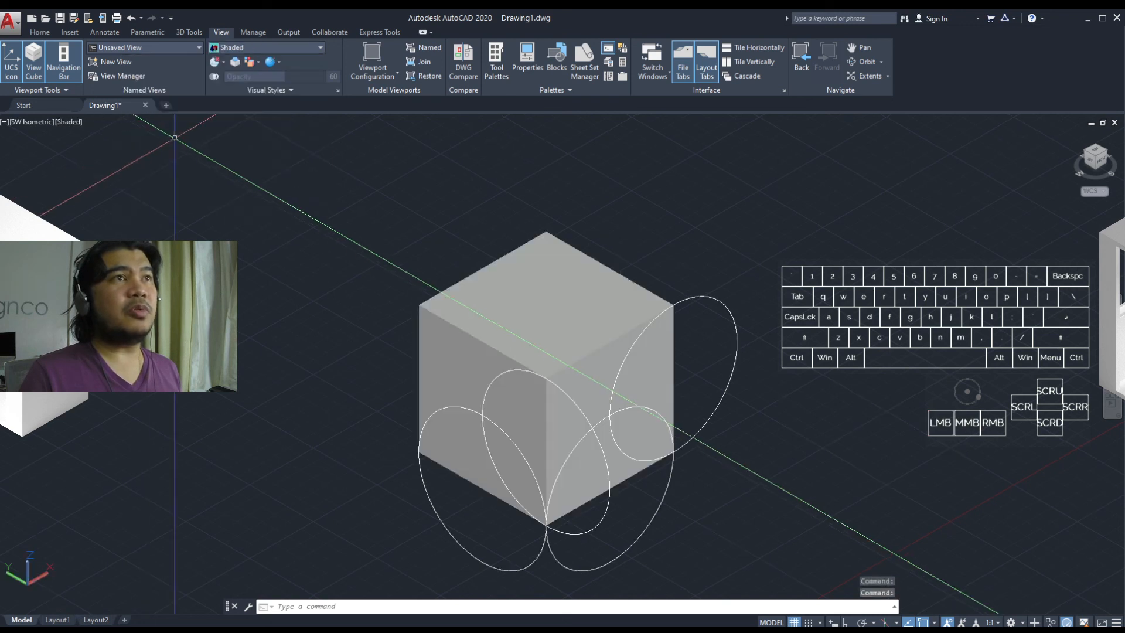
# Step: Set the color of layer 0 to red in the layer properties and select the cube
pyautogui.click(579, 331)
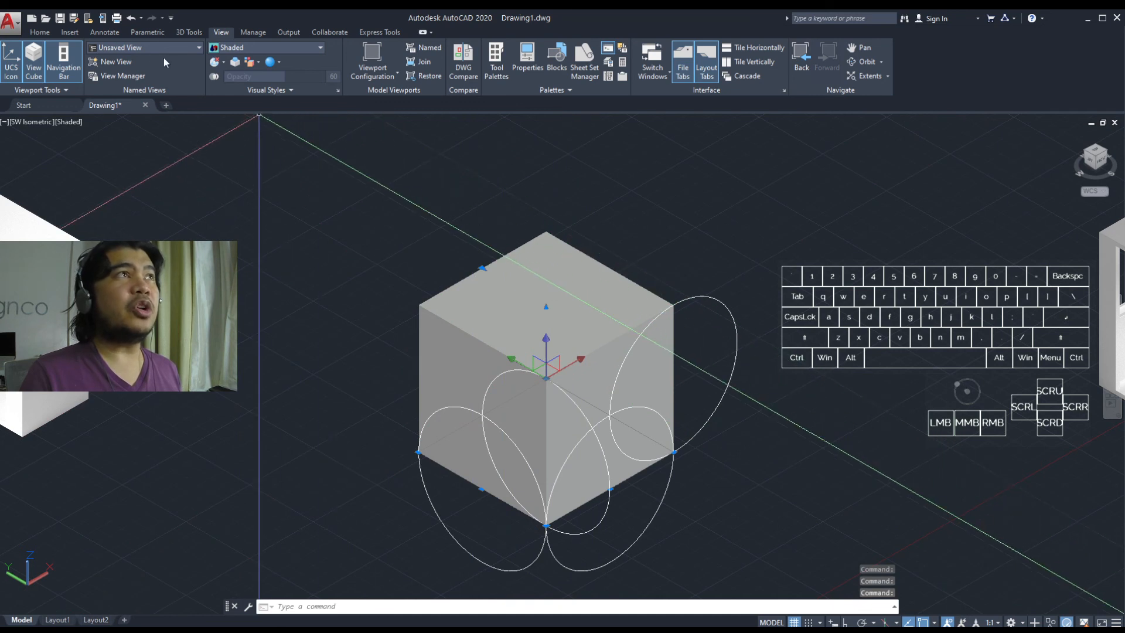
pyautogui.click(46, 33)
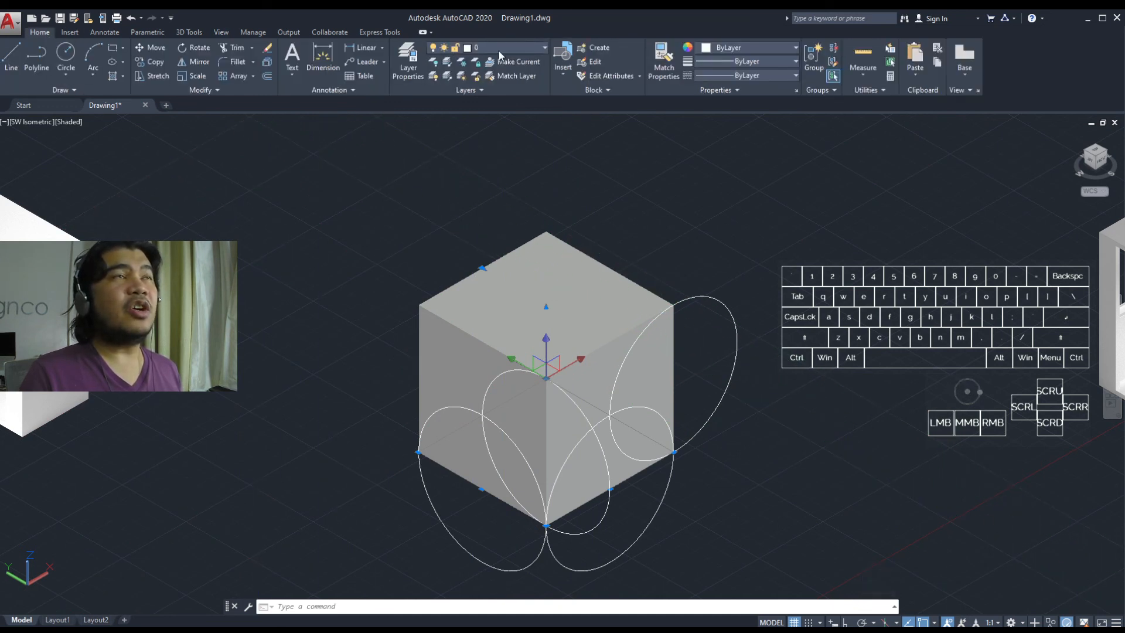
pyautogui.click(772, 46)
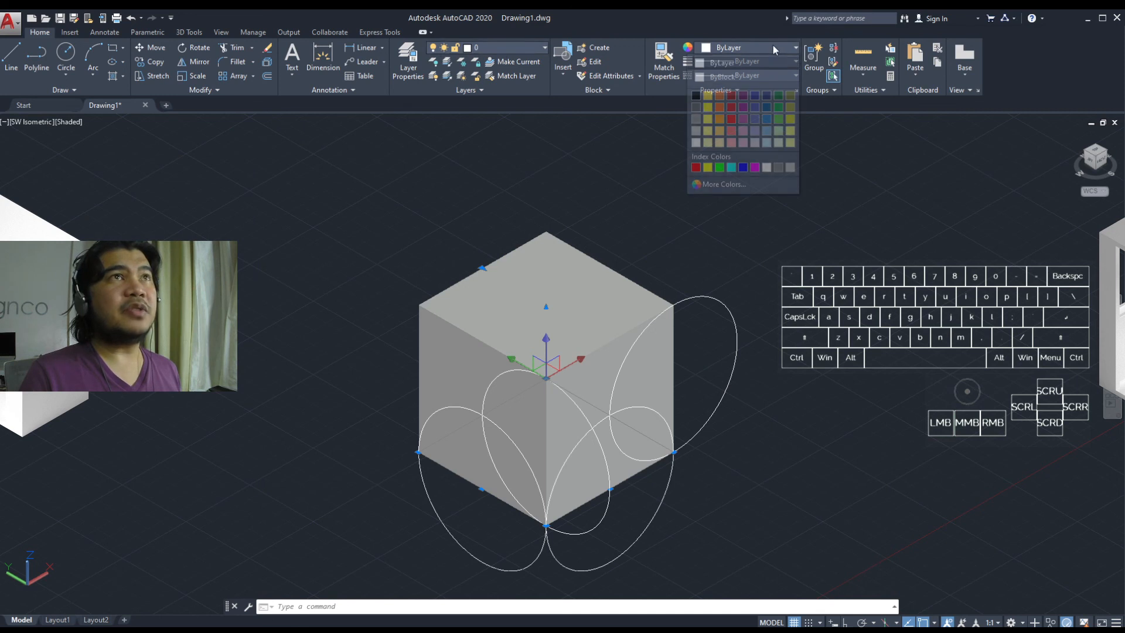
pyautogui.click(768, 45)
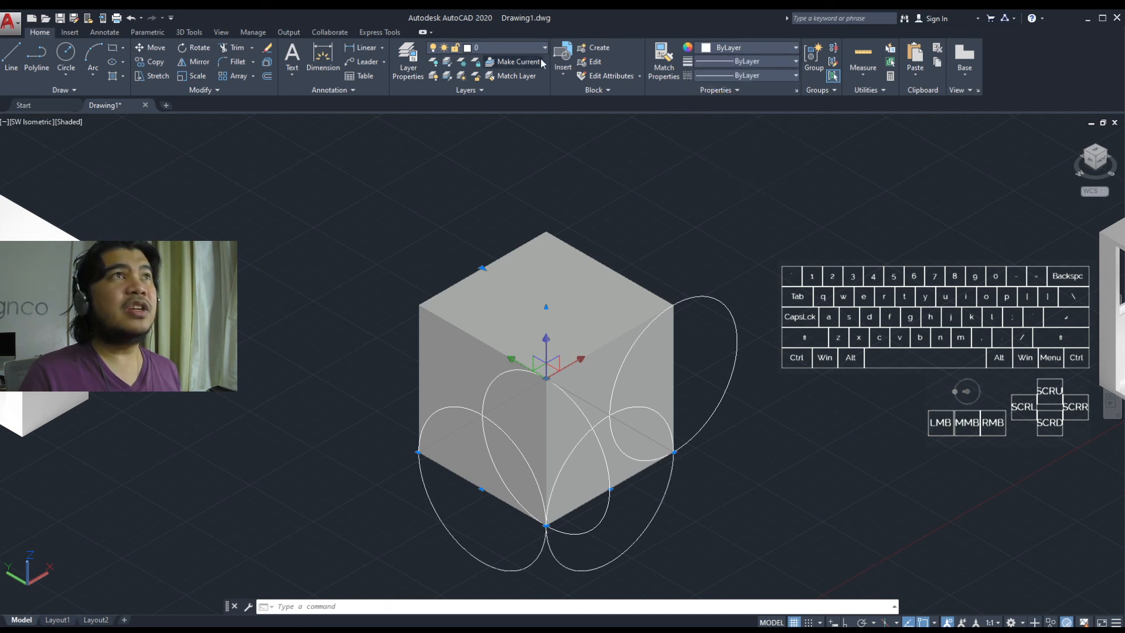
pyautogui.click(412, 60)
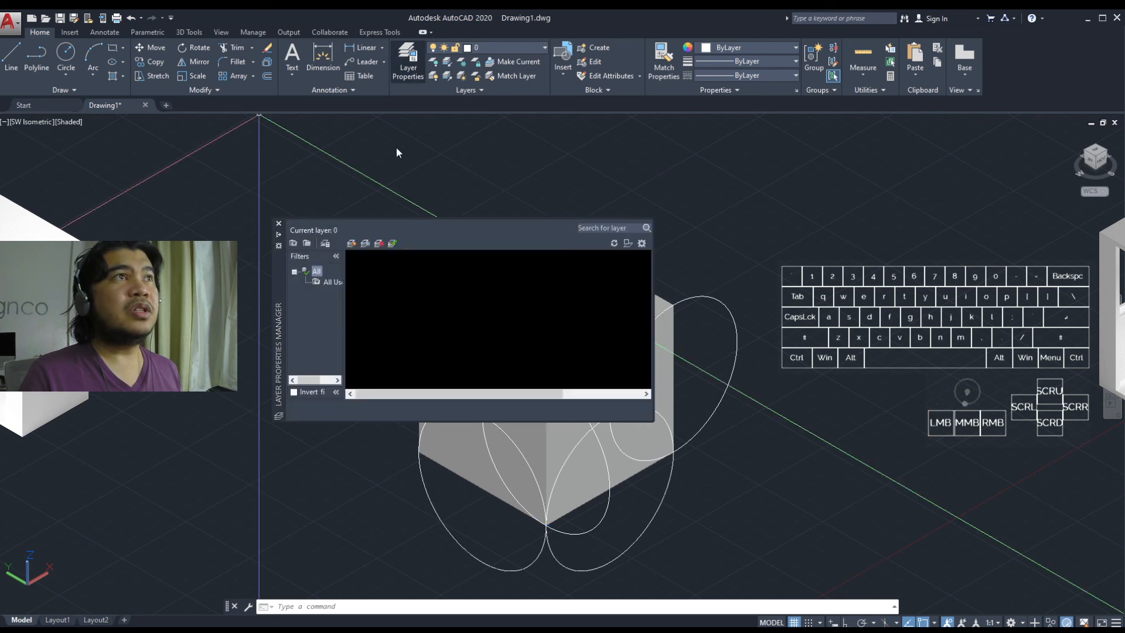
pyautogui.click(473, 269)
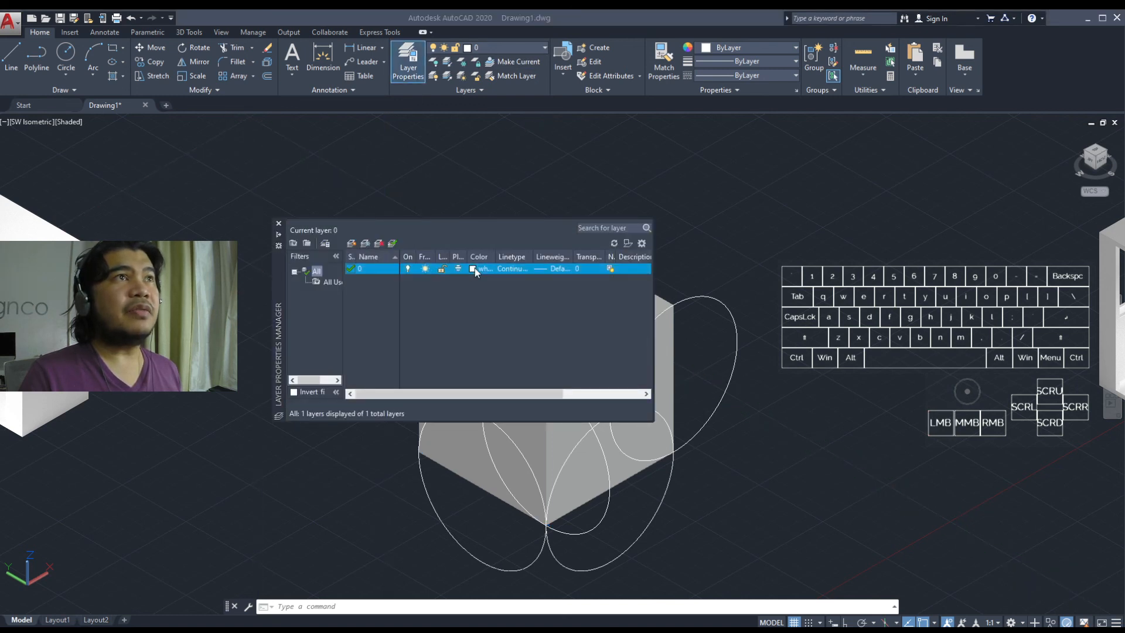
pyautogui.click(462, 339)
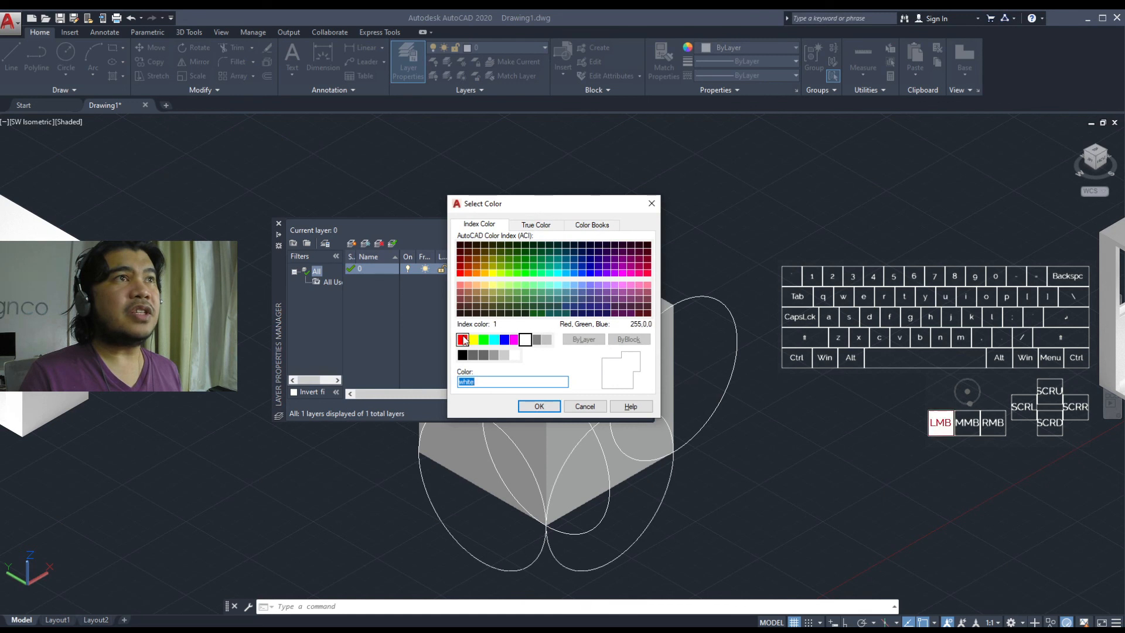
pyautogui.click(539, 406)
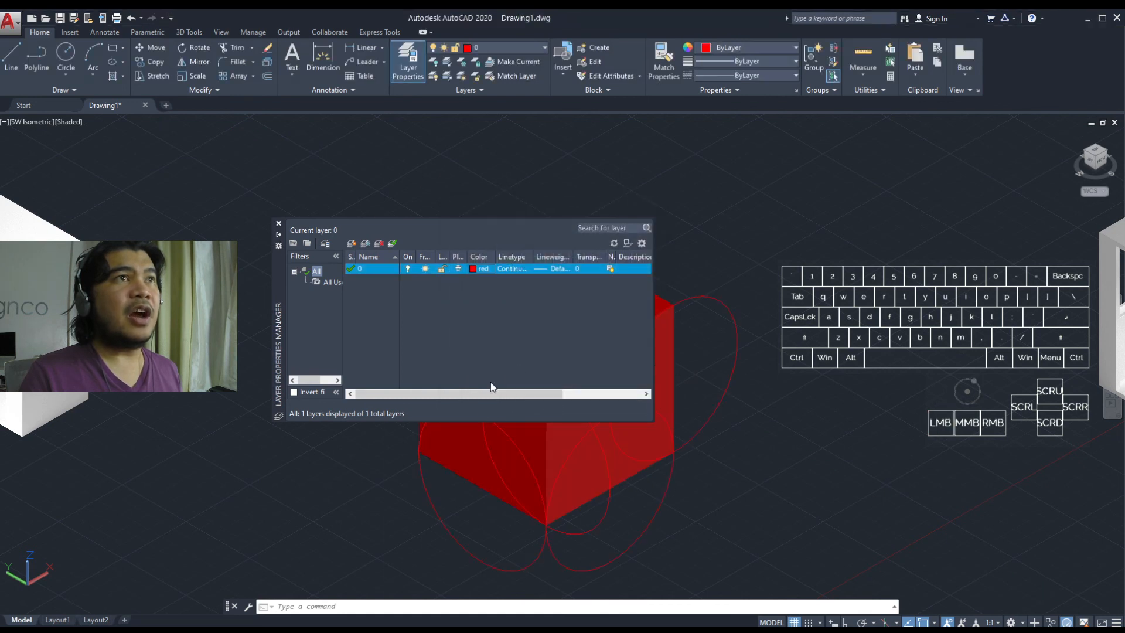
pyautogui.click(279, 223)
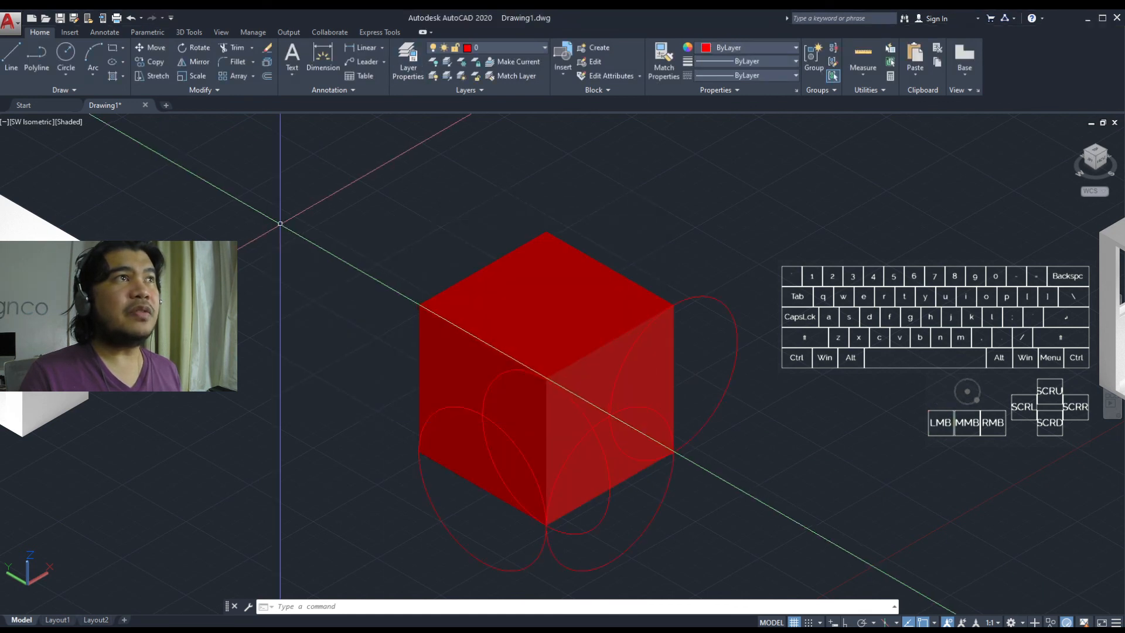
pyautogui.click(604, 349)
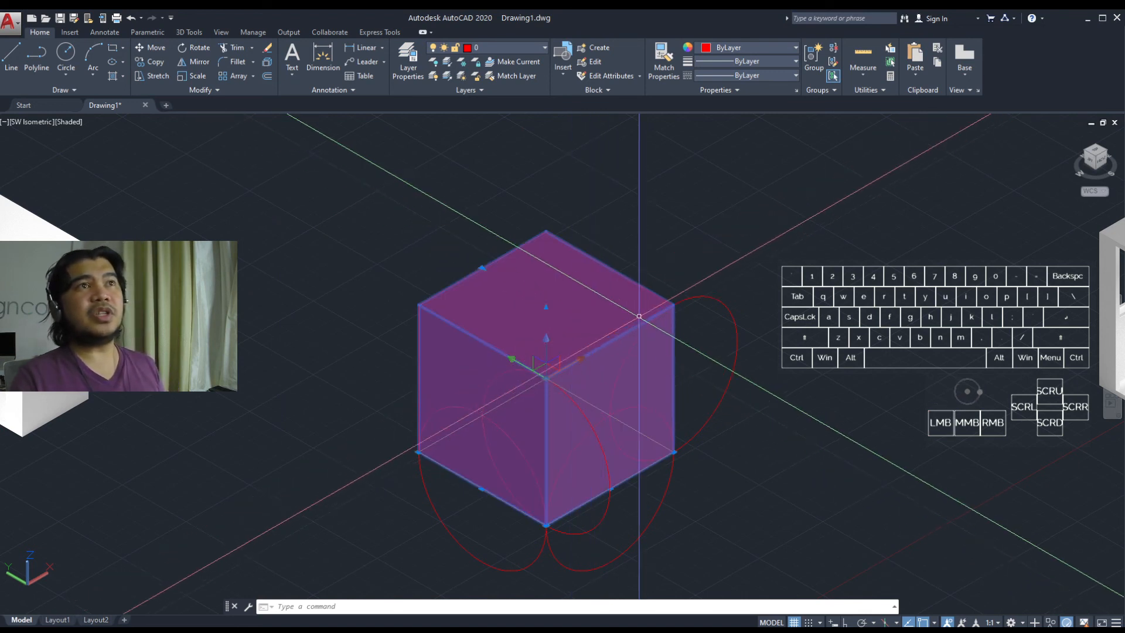
# Step: Deselect the cube and display it in the Hidden visual style
pyautogui.press('Escape')
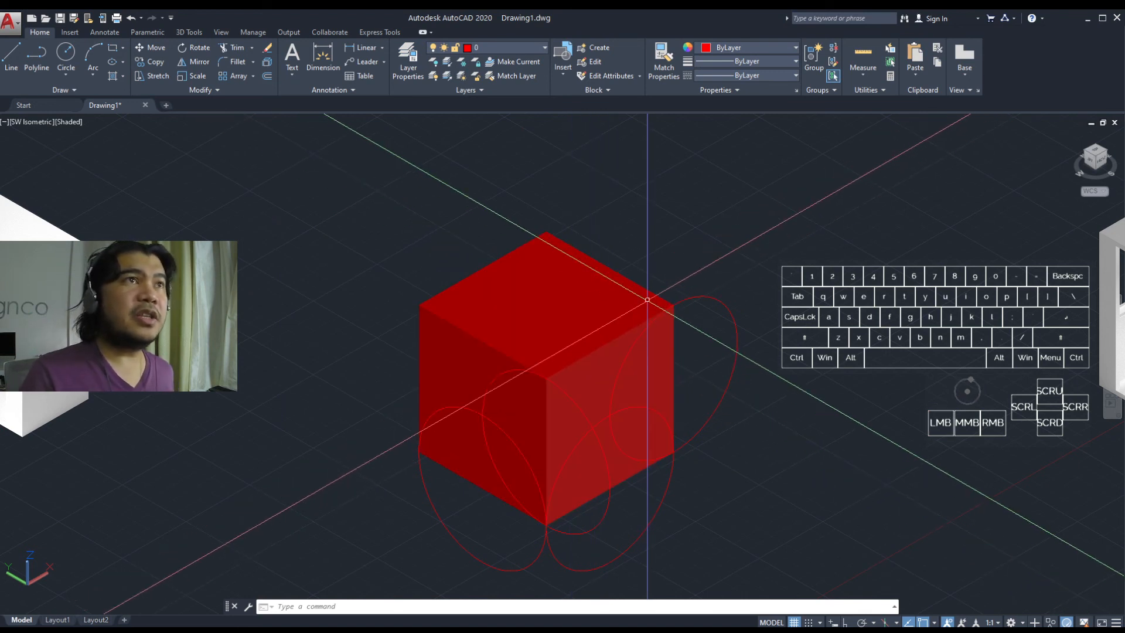
pyautogui.moveTo(643, 307); pyautogui.dragTo(620, 304, button='middle')
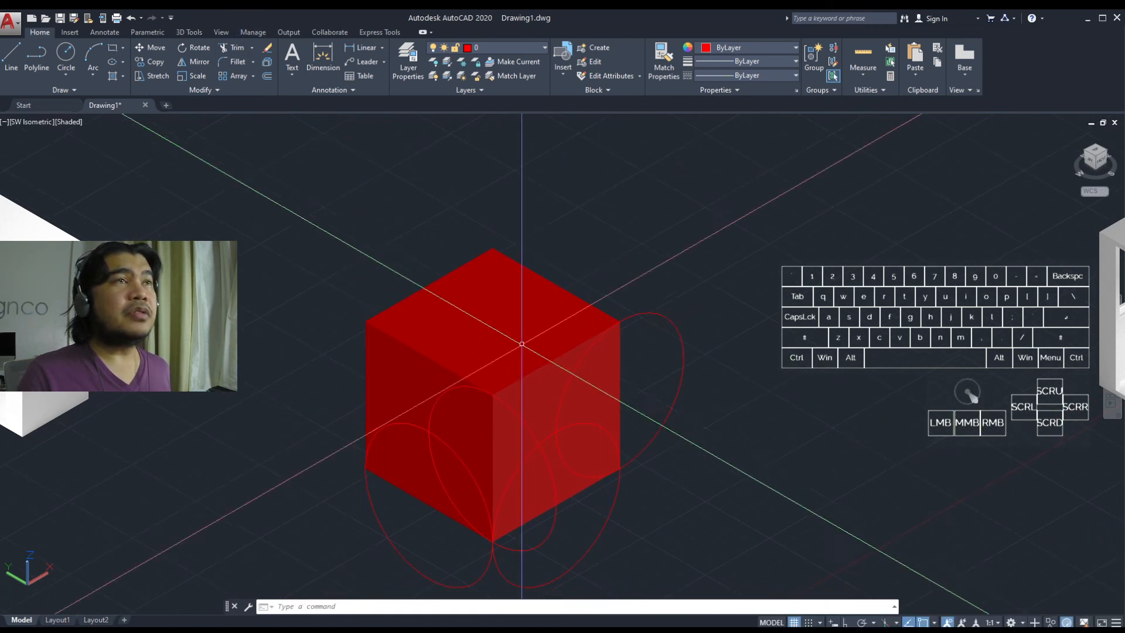
pyautogui.moveTo(540, 340); pyautogui.dragTo(580, 331, button='middle')
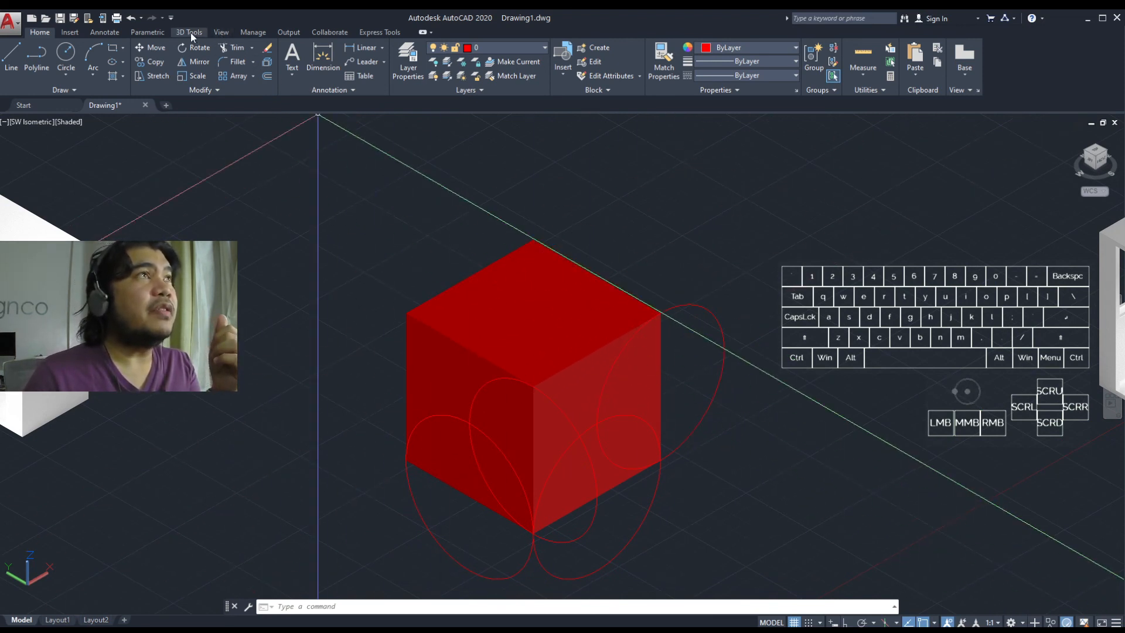
pyautogui.click(217, 33)
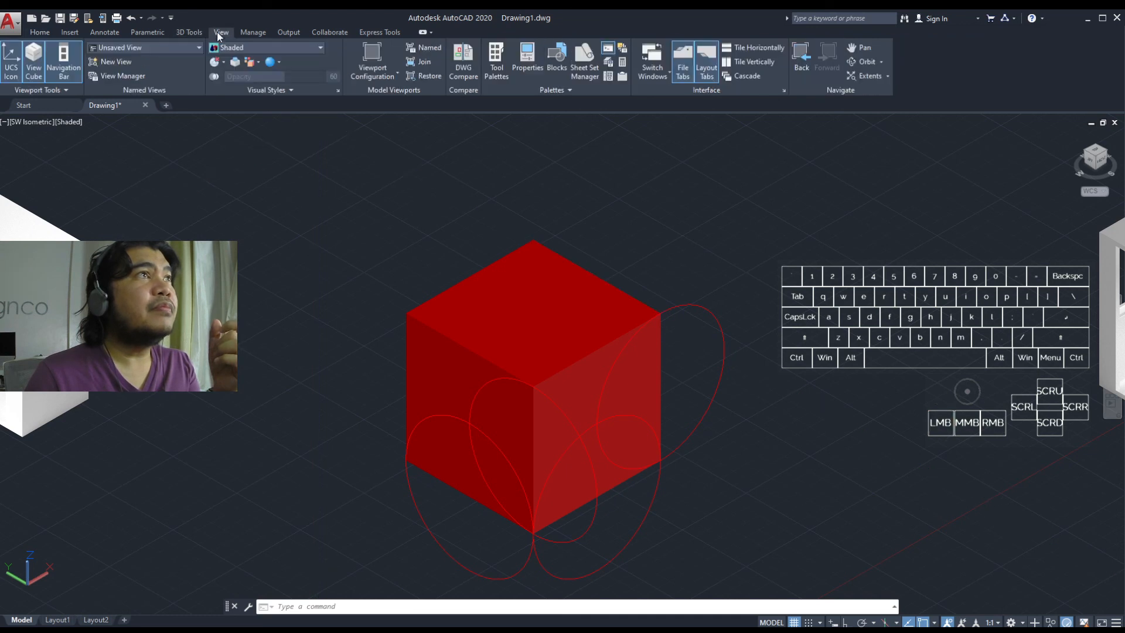
pyautogui.click(249, 48)
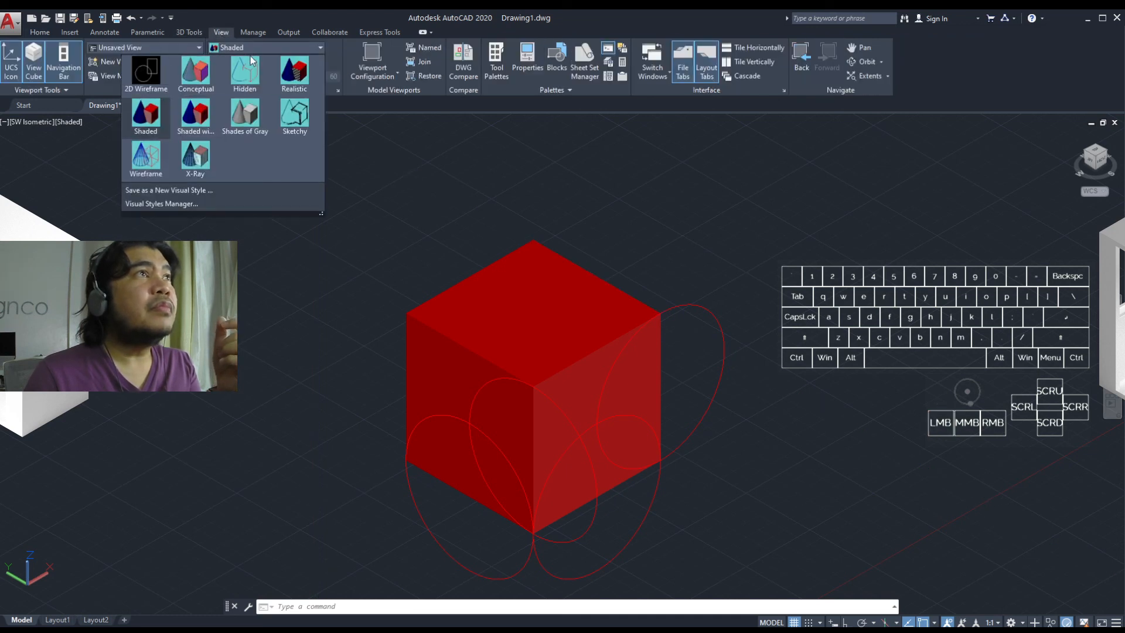
pyautogui.click(246, 70)
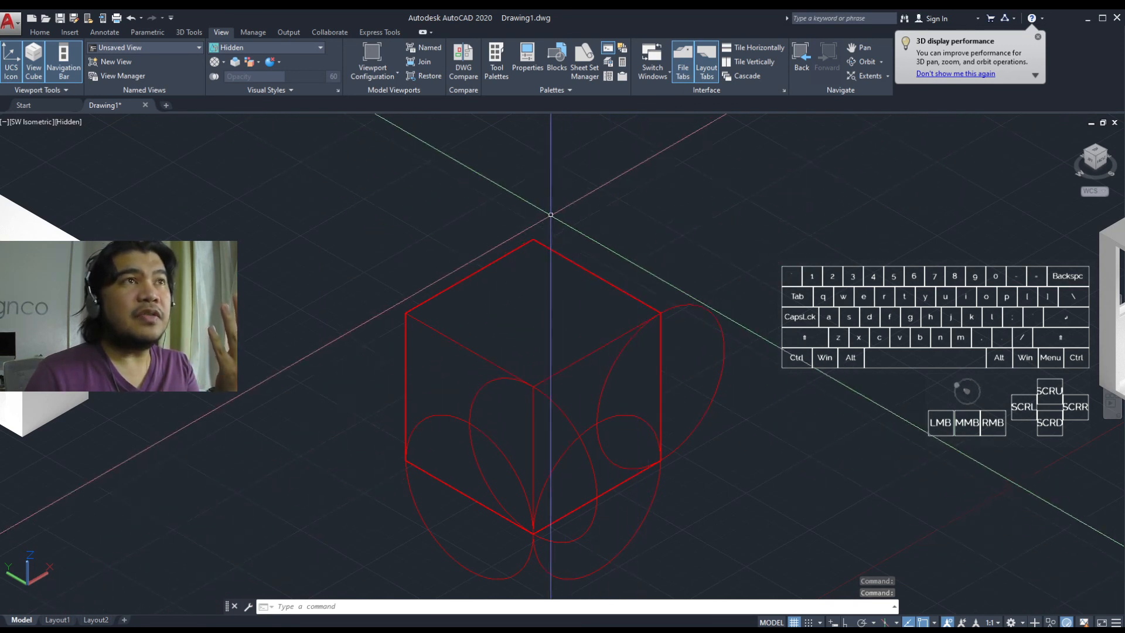
# Step: Switch the cube's display to the Sketchy visual style and inspect its edges up close
pyautogui.moveTo(580, 301)
pyautogui.mouseDown(button='middle')
pyautogui.moveTo(593, 335)
pyautogui.moveTo(571, 338)
pyautogui.mouseUp(button='middle')
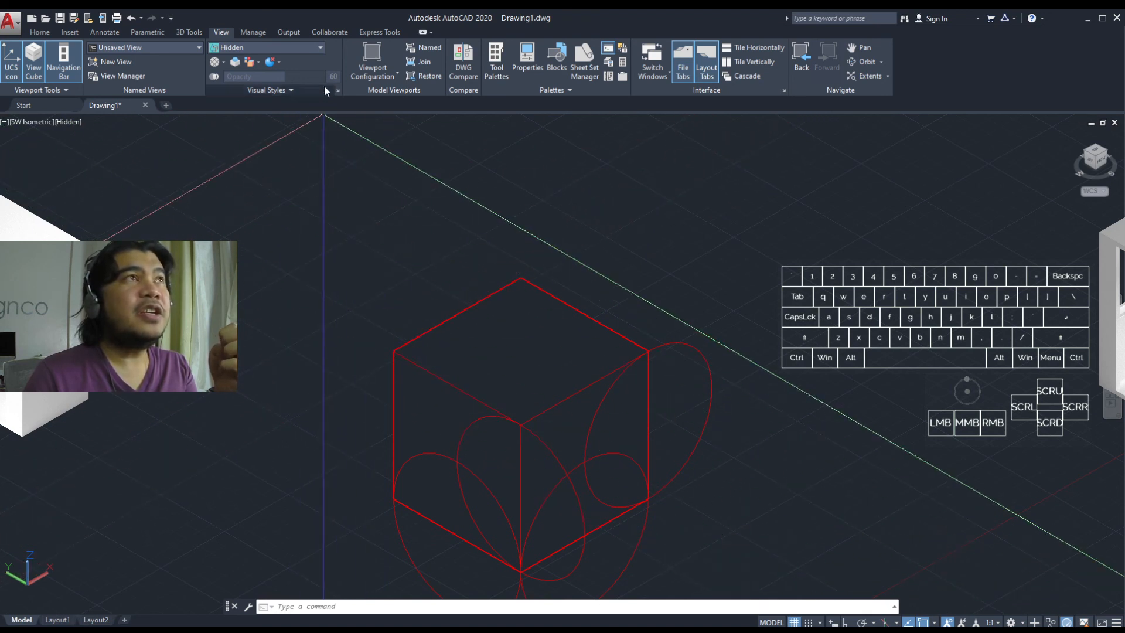
pyautogui.click(322, 47)
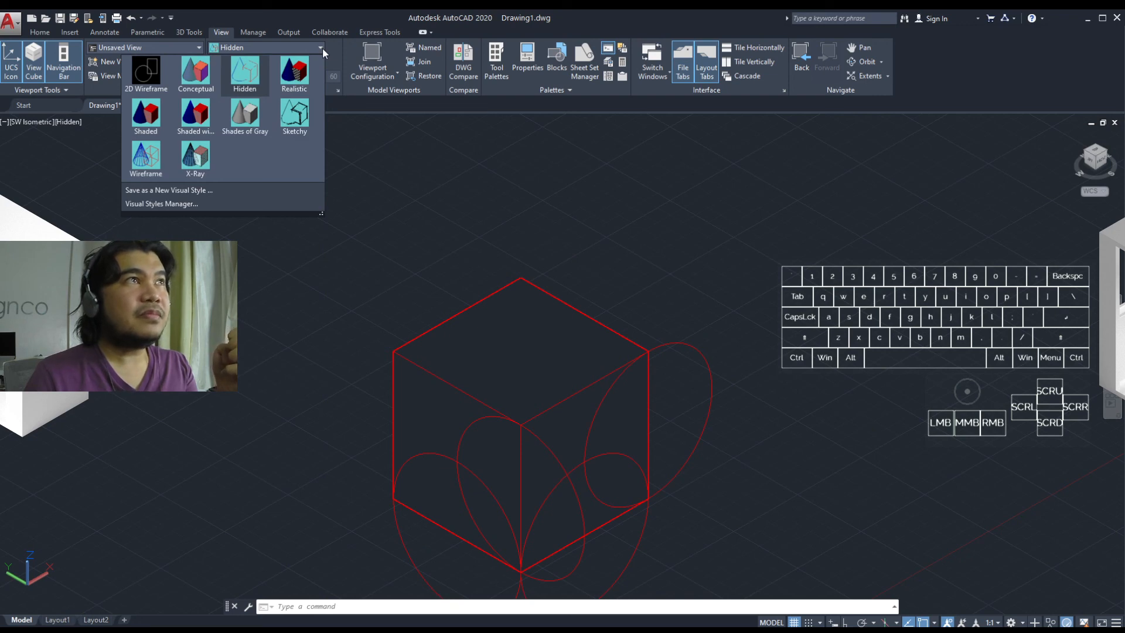
pyautogui.click(292, 120)
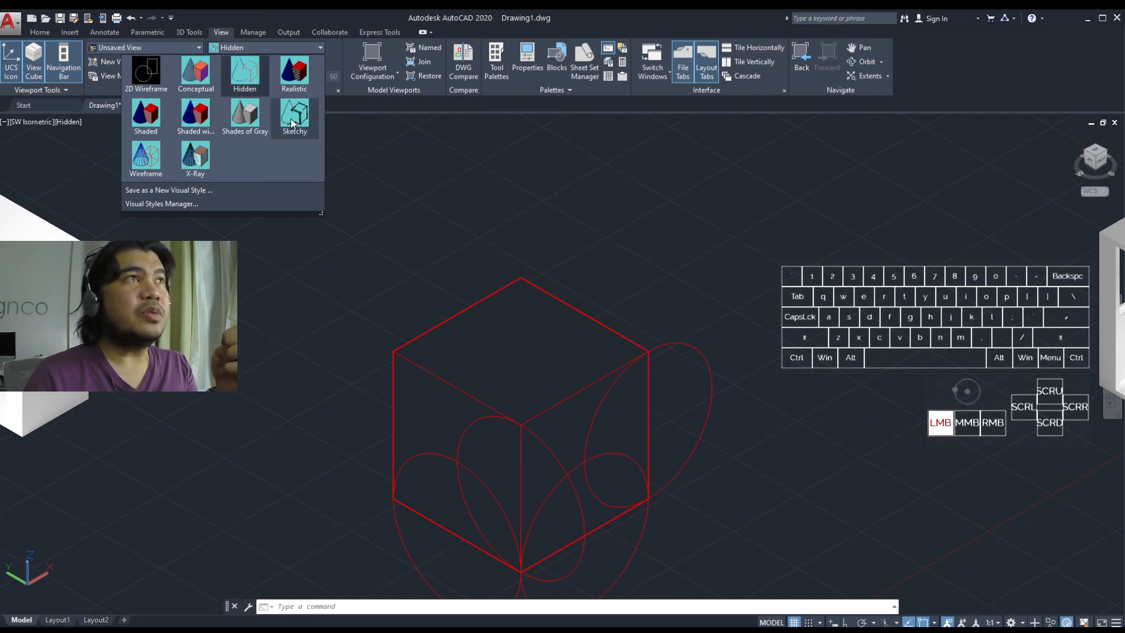
pyautogui.scroll(3, 472, 412)
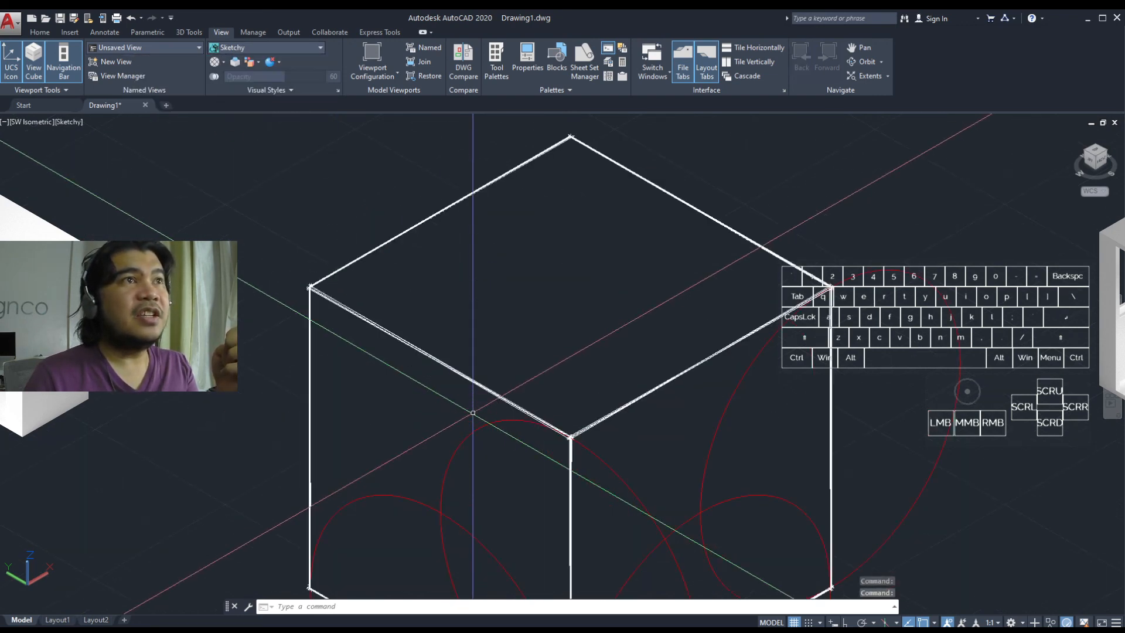
pyautogui.scroll(-3, 473, 412)
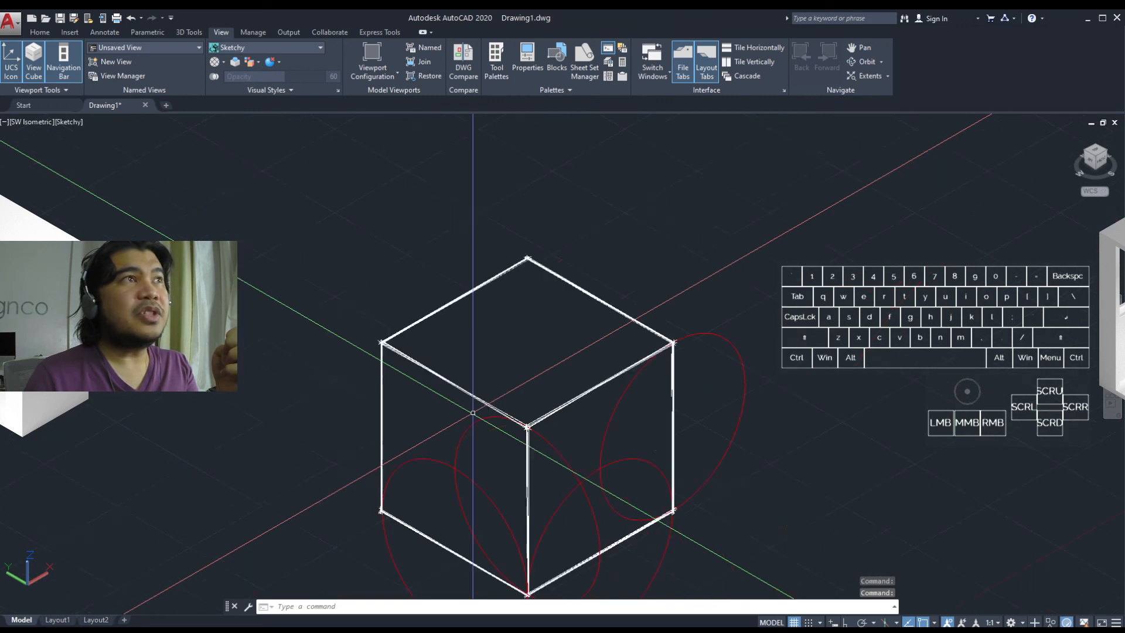
# Step: Apply the Wireframe visual style, select the cube and try to move it with its gizmo
pyautogui.click(321, 48)
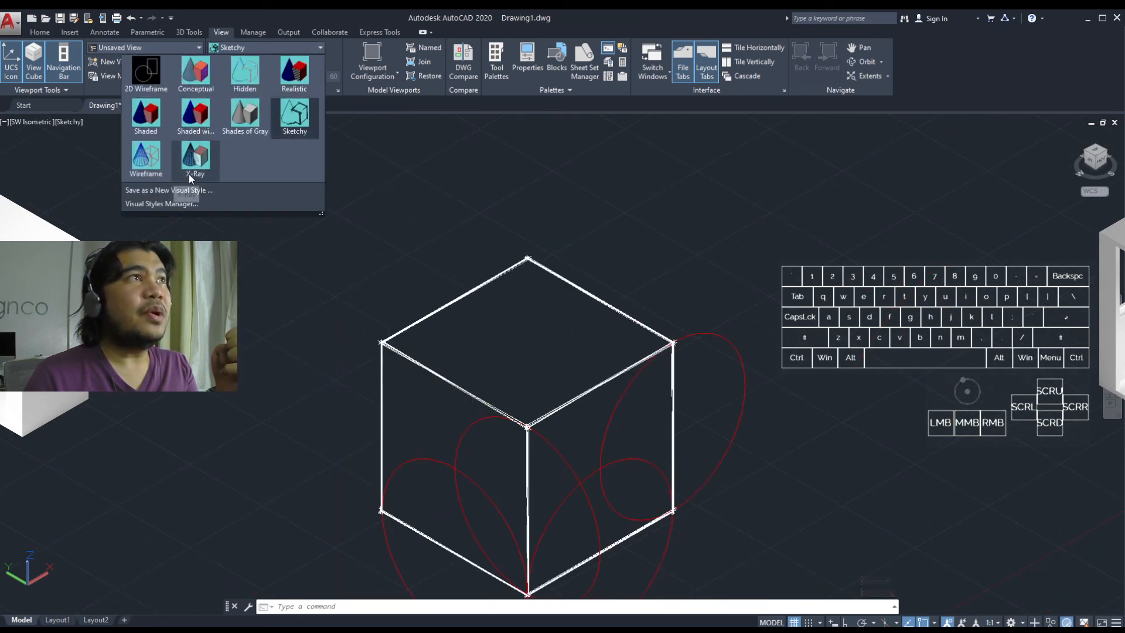
pyautogui.click(146, 157)
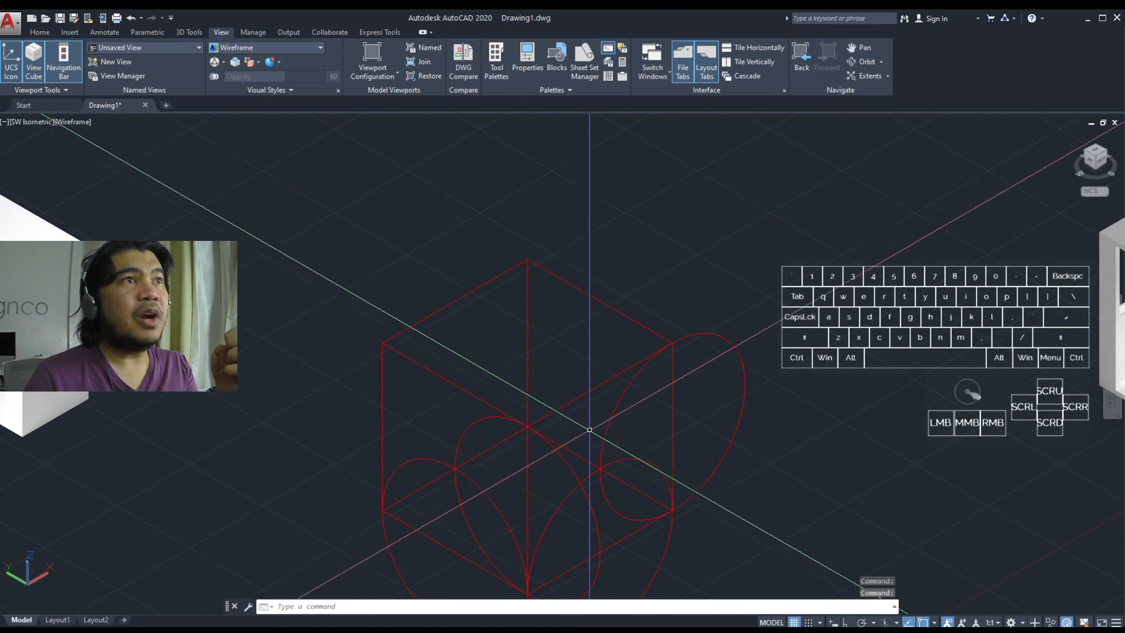
pyautogui.click(582, 433)
pyautogui.moveTo(587, 443); pyautogui.dragTo(572, 422, button='middle')
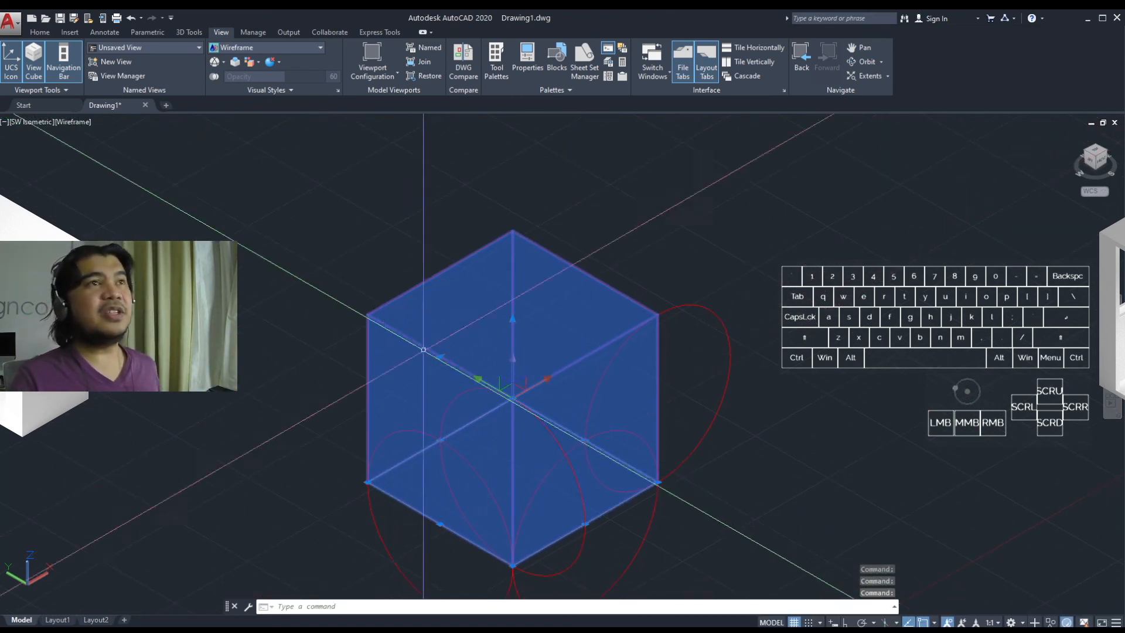
pyautogui.scroll(3, 513, 399)
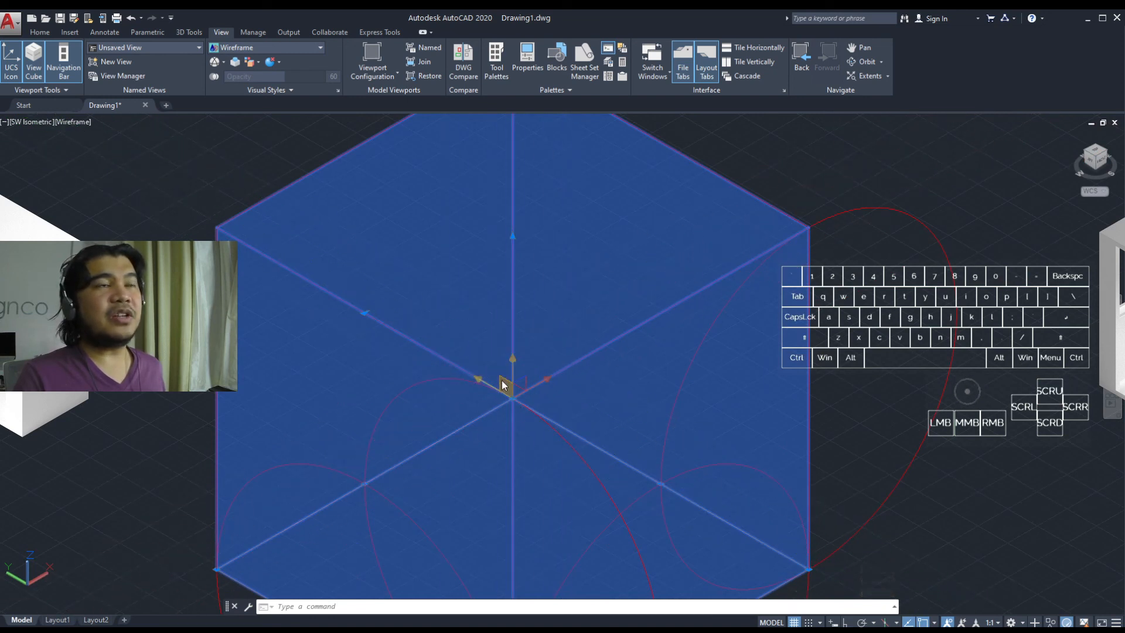
pyautogui.moveTo(508, 387); pyautogui.dragTo(451, 354)
pyautogui.press('Escape')
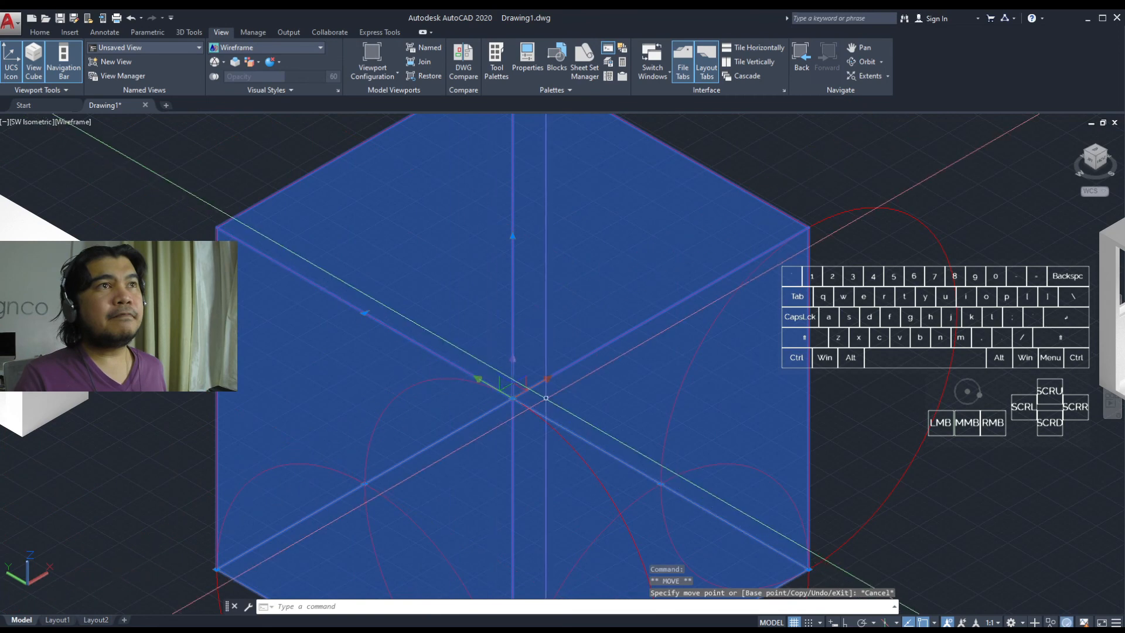
pyautogui.scroll(-2, 352, 311)
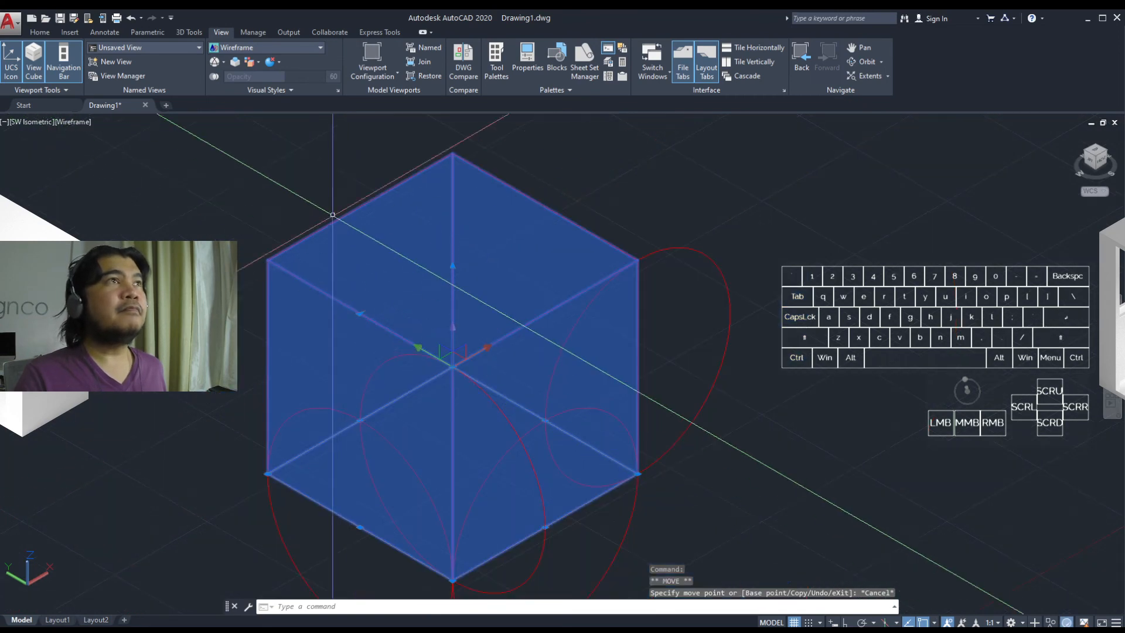
# Step: Apply the Realistic visual style, select the cube to inspect it and clear the selection
pyautogui.click(294, 47)
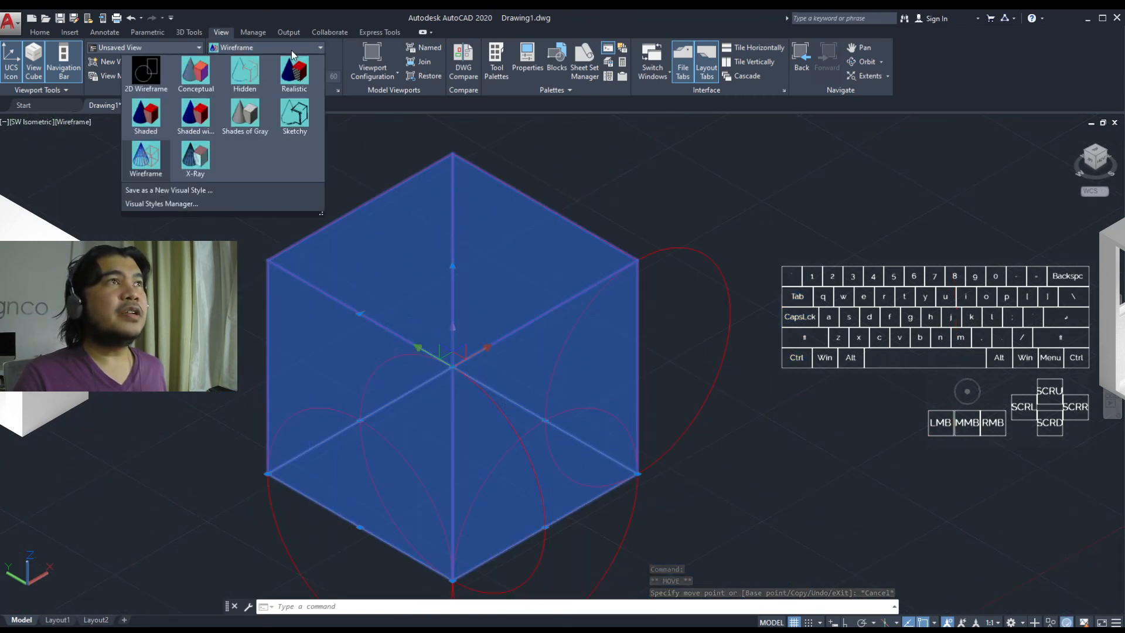
pyautogui.click(294, 71)
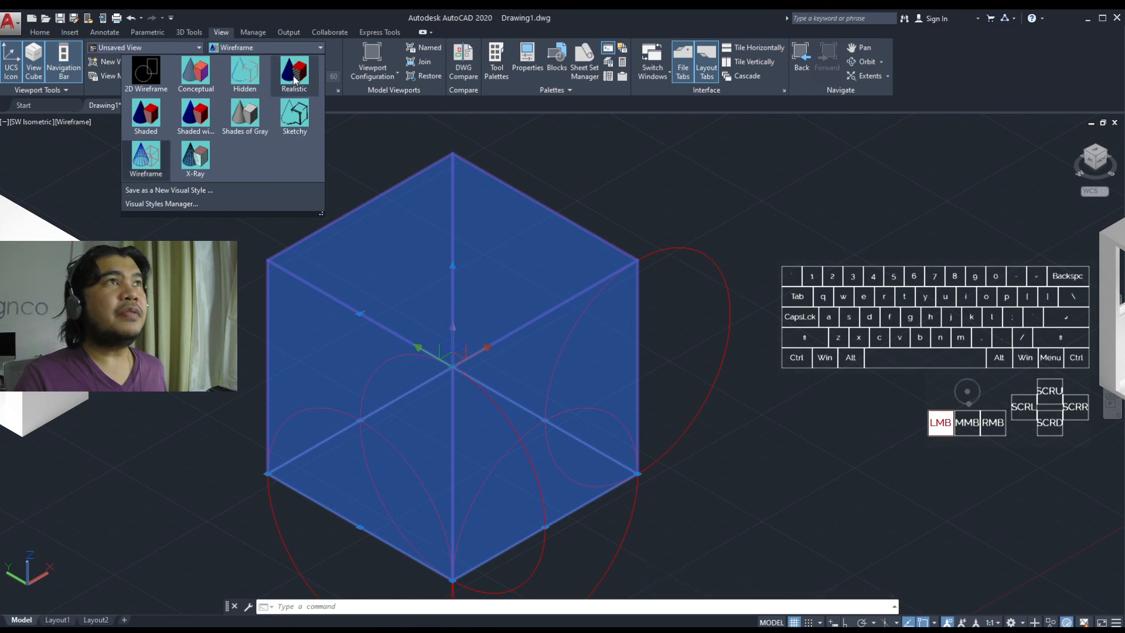
pyautogui.scroll(2, 486, 343)
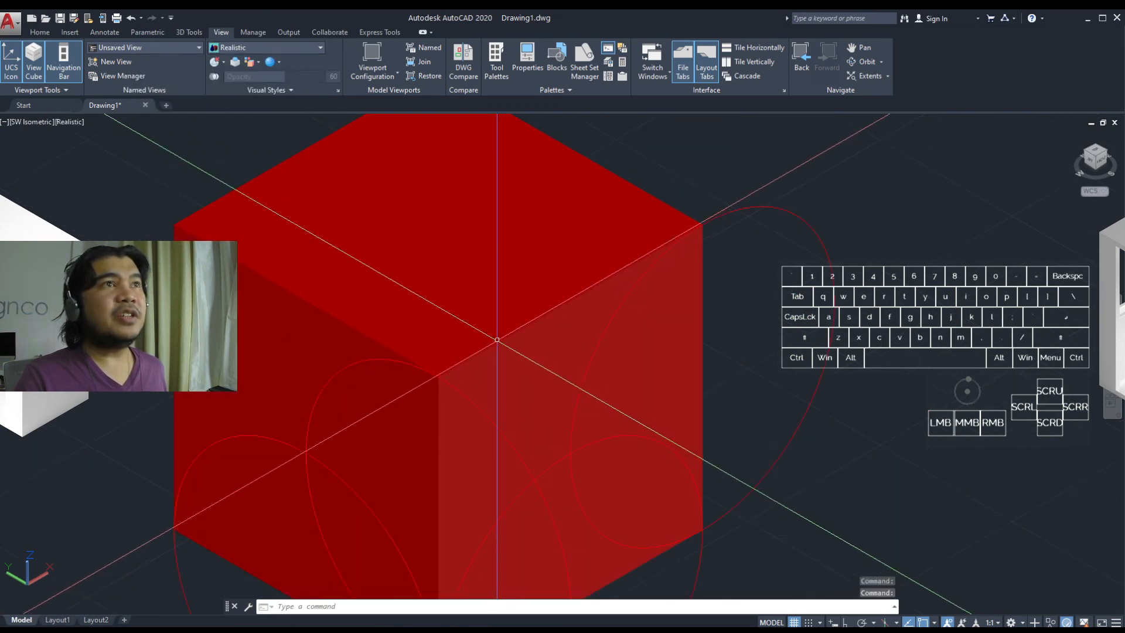
pyautogui.click(497, 343)
pyautogui.scroll(-5, 498, 345)
pyautogui.moveTo(497, 345); pyautogui.dragTo(565, 379, button='middle')
pyautogui.scroll(2, 585, 383)
pyautogui.press('Escape')
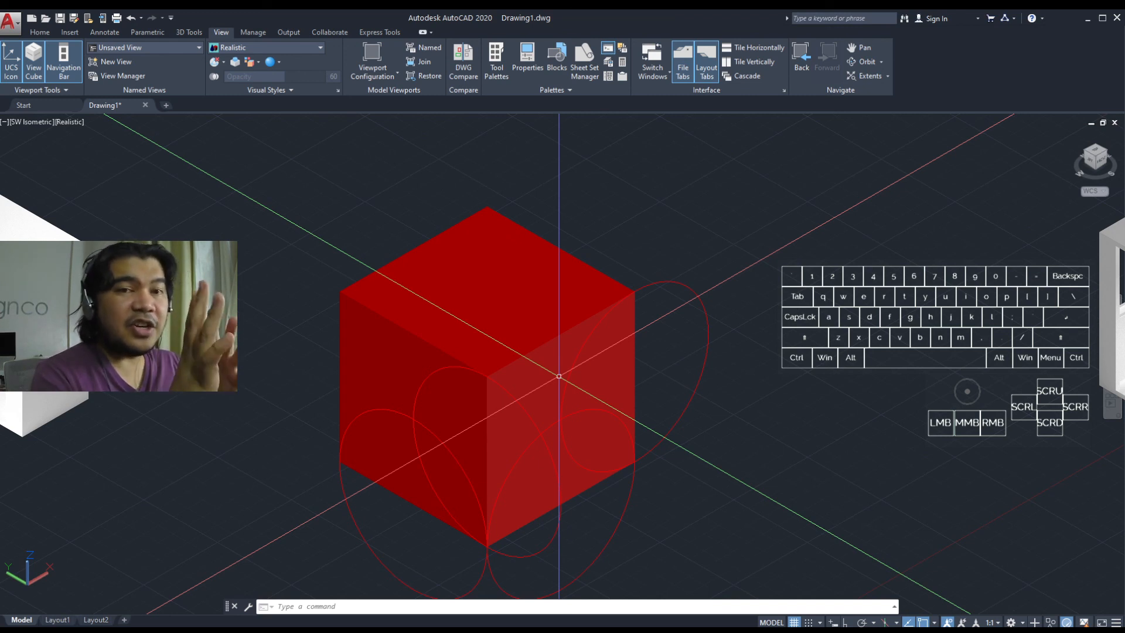
# Step: Apply the Conceptual visual style to the cube and dismiss the 3D display performance notification
pyautogui.moveTo(576, 434); pyautogui.dragTo(633, 394, button='middle')
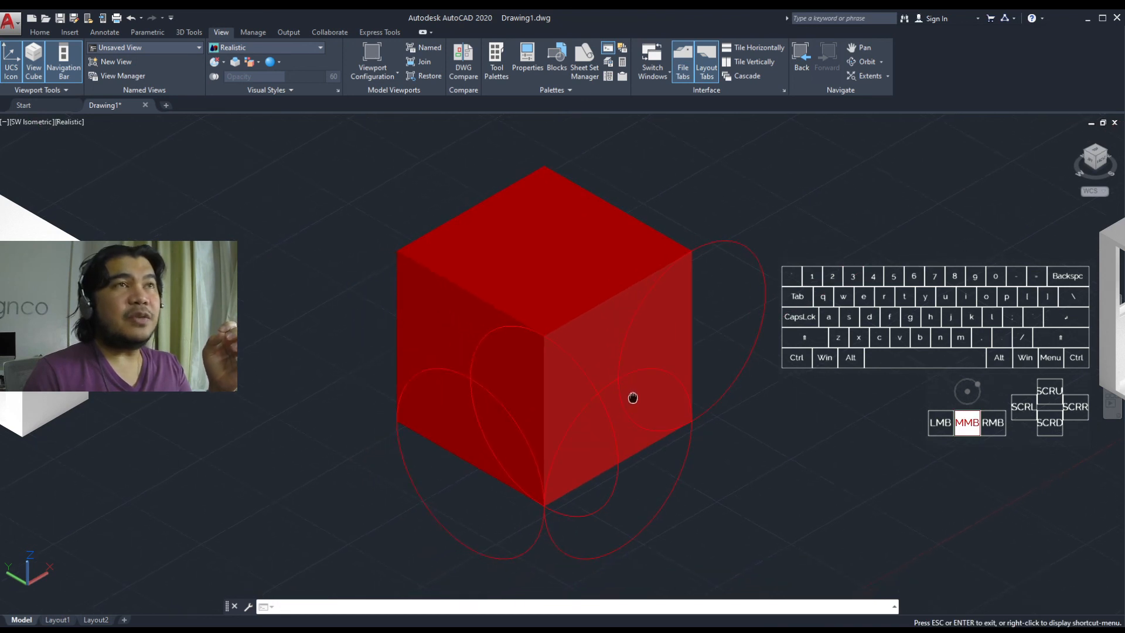
pyautogui.click(256, 50)
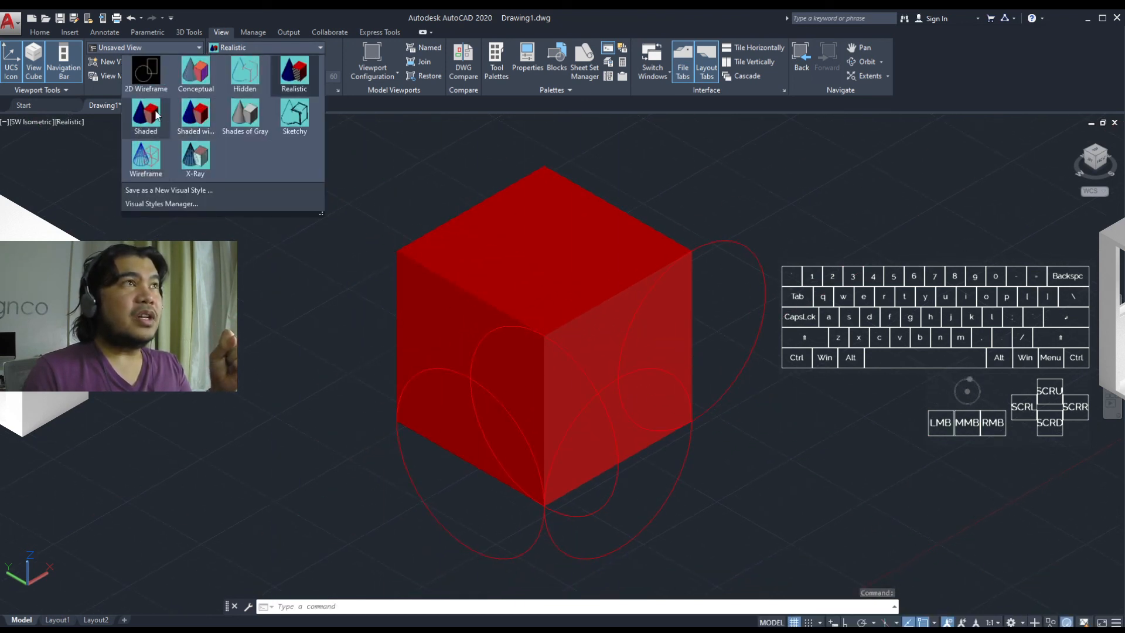
pyautogui.click(198, 68)
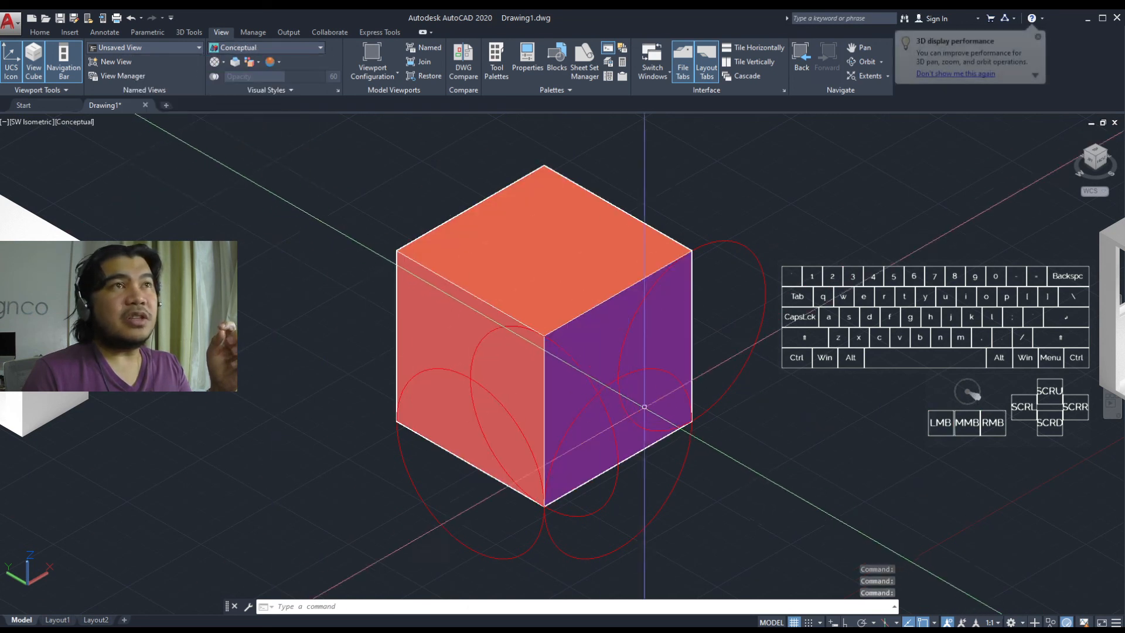
pyautogui.moveTo(704, 429); pyautogui.dragTo(724, 438, button='middle')
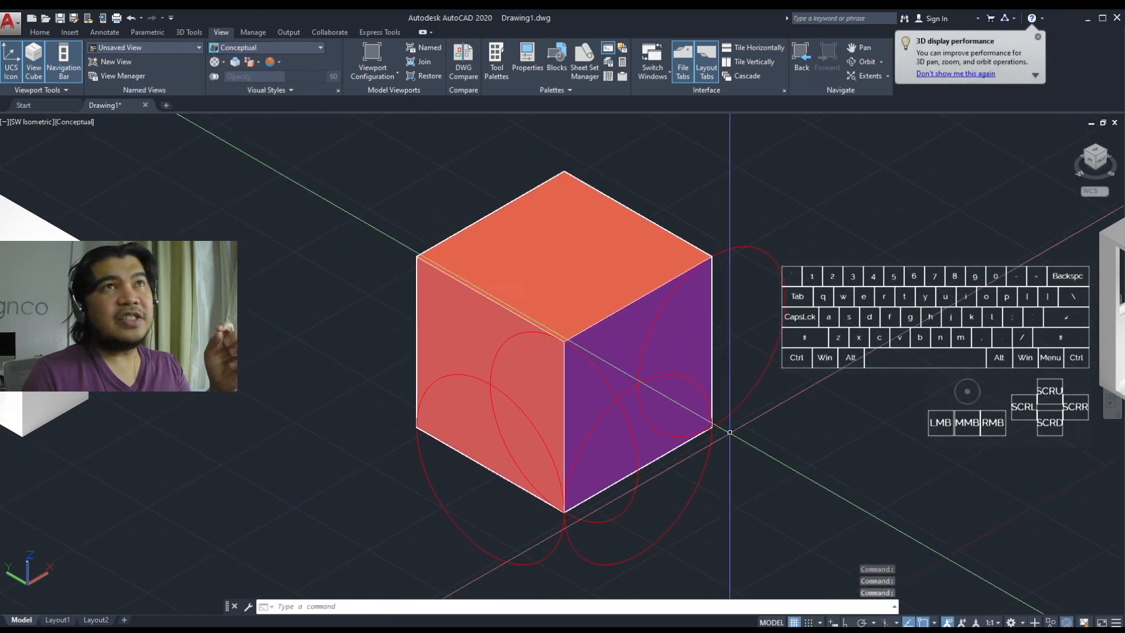
pyautogui.click(1038, 37)
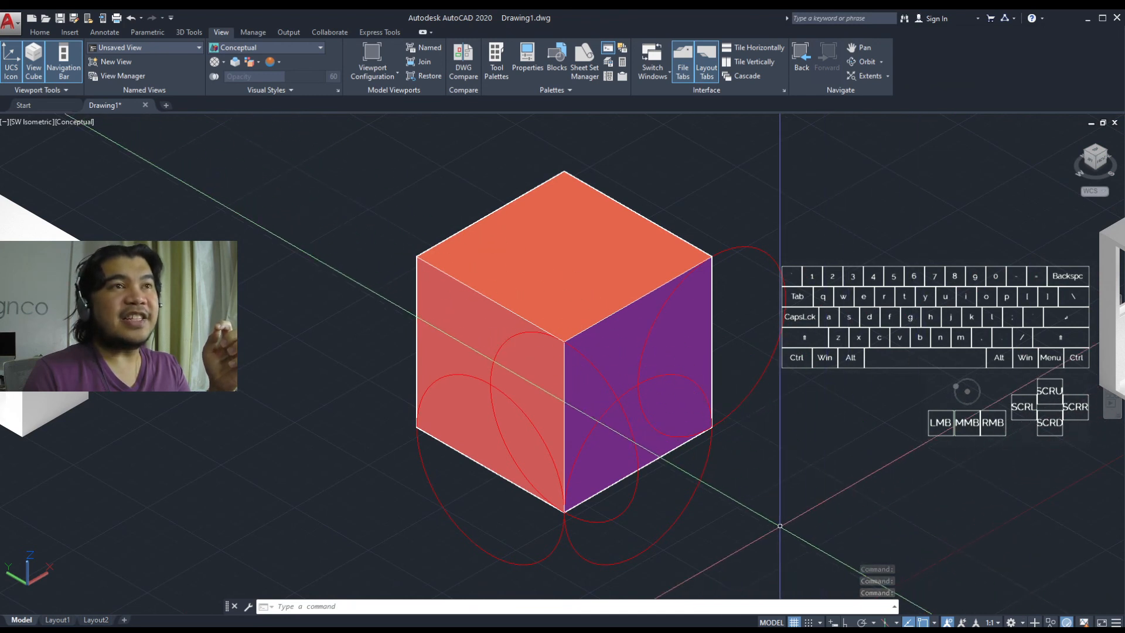
# Step: Zoom to the extents of the drawing so the whole cube and its circles fill the view
pyautogui.moveTo(785, 538); pyautogui.dragTo(768, 534, button='middle')
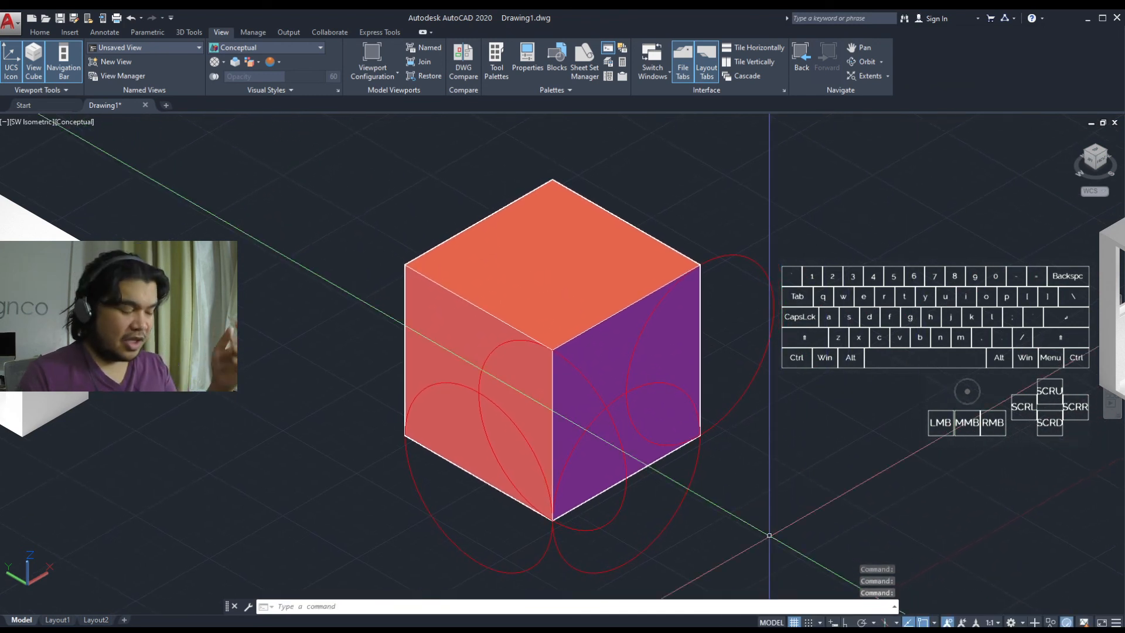
pyautogui.write('z')
pyautogui.press('Return')
pyautogui.write('e')
pyautogui.press('Return')
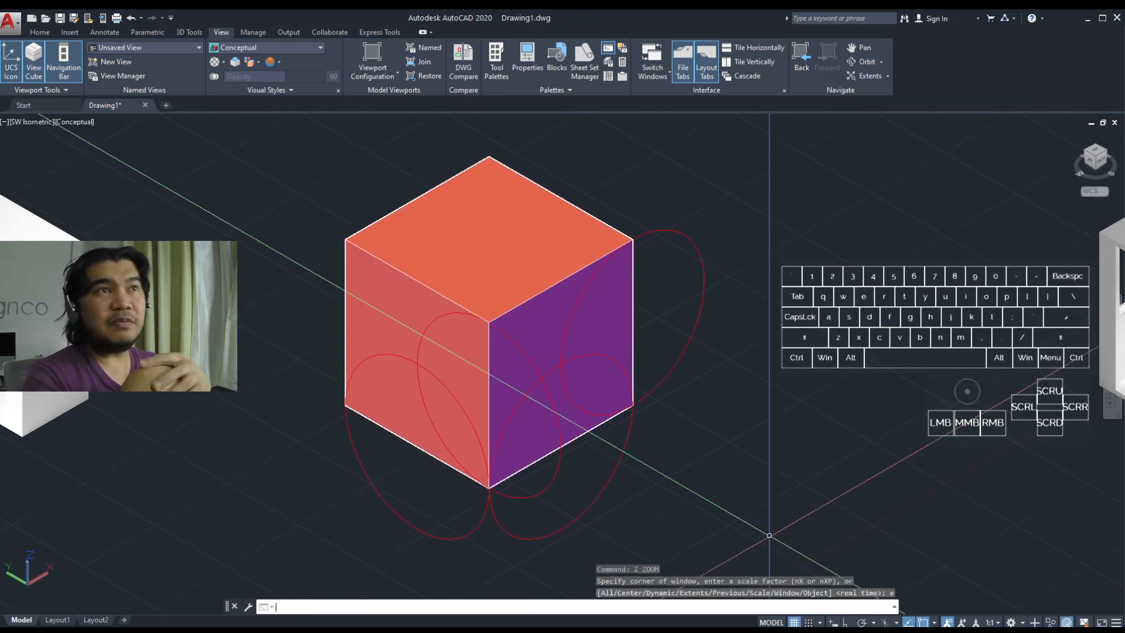